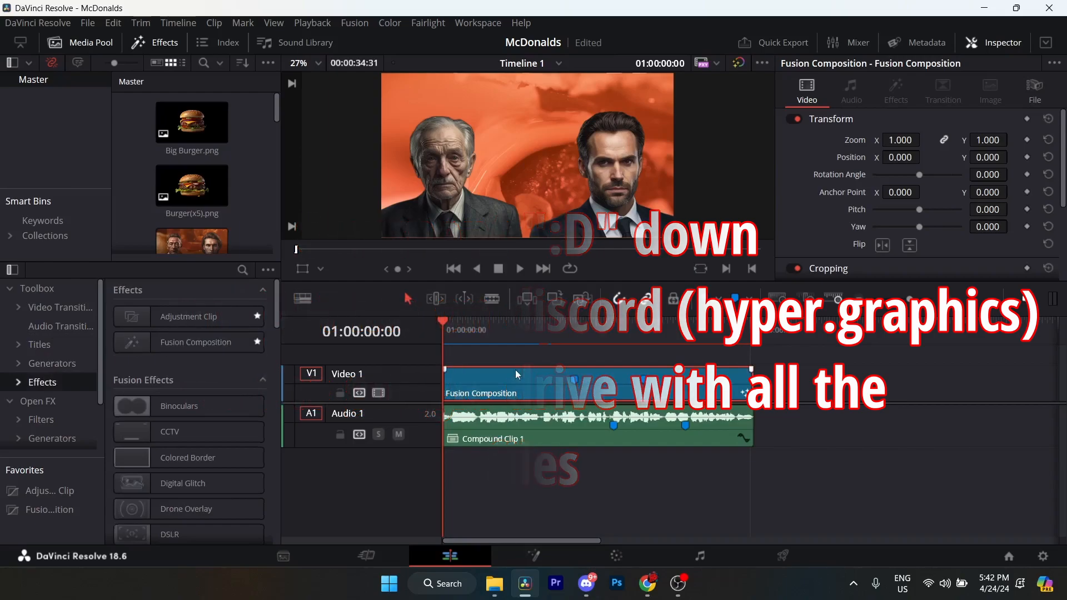
# Scrub through Timeline 1 and open the Fusion composition clip on Video 1 in the Fusion page.
pyautogui.click(754, 325)
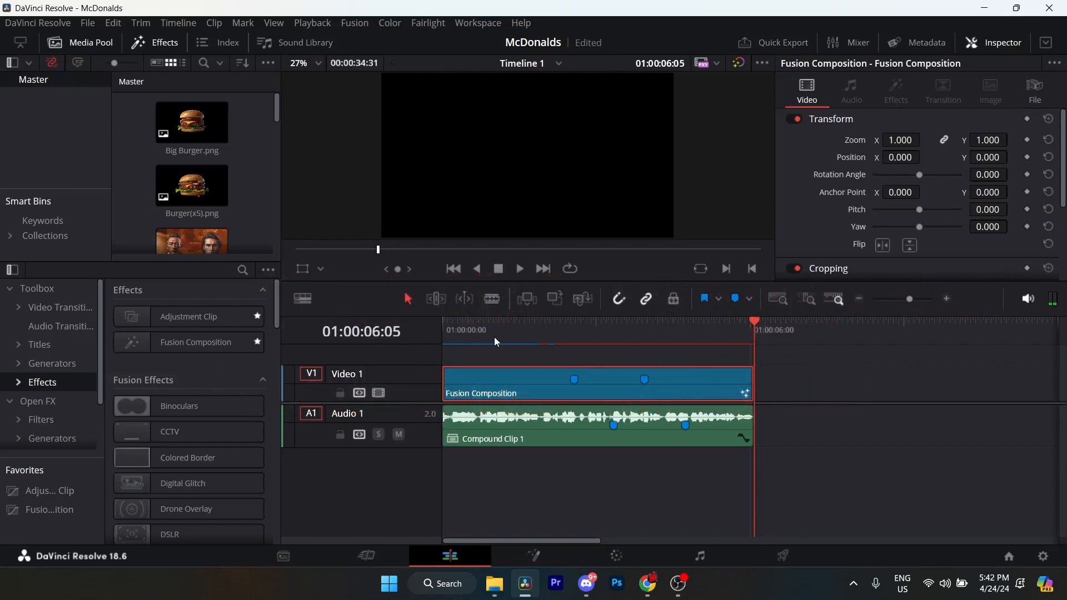
pyautogui.moveTo(510, 329); pyautogui.dragTo(490, 332)
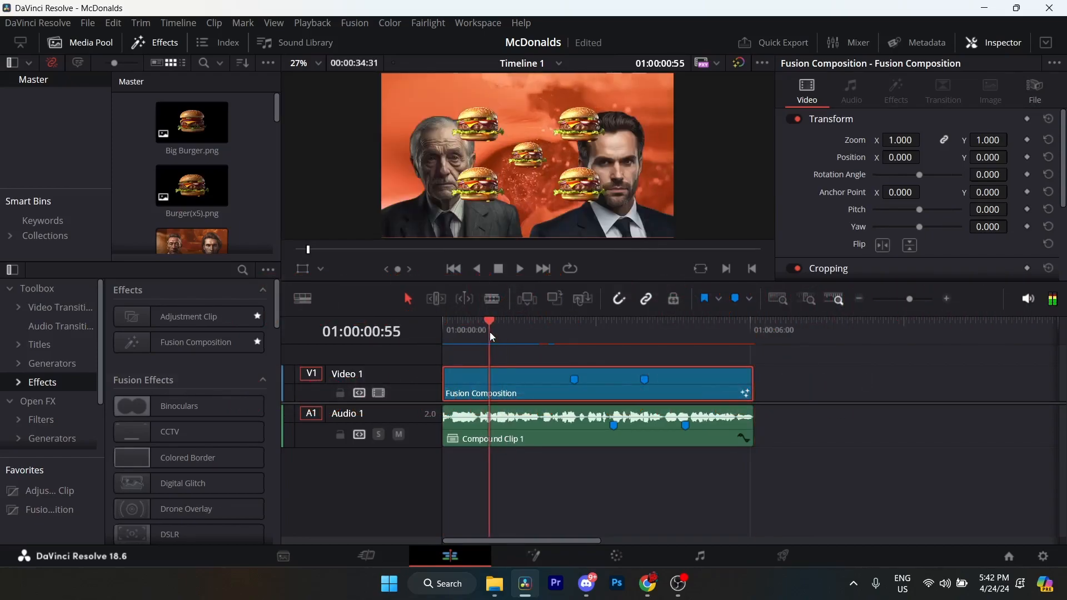
pyautogui.rightClick(514, 372)
pyautogui.click(560, 278)
# Survey the composition's node tree back to its start and inspect the Background1 node's settings.
pyautogui.moveTo(260, 363); pyautogui.dragTo(468, 368)
pyautogui.moveTo(330, 381); pyautogui.dragTo(476, 376)
pyautogui.scroll(-3, 383, 379)
pyautogui.moveTo(134, 380); pyautogui.dragTo(371, 404)
pyautogui.scroll(3, 415, 376)
pyautogui.scroll(-1, 423, 378)
pyautogui.scroll(-1, 424, 379)
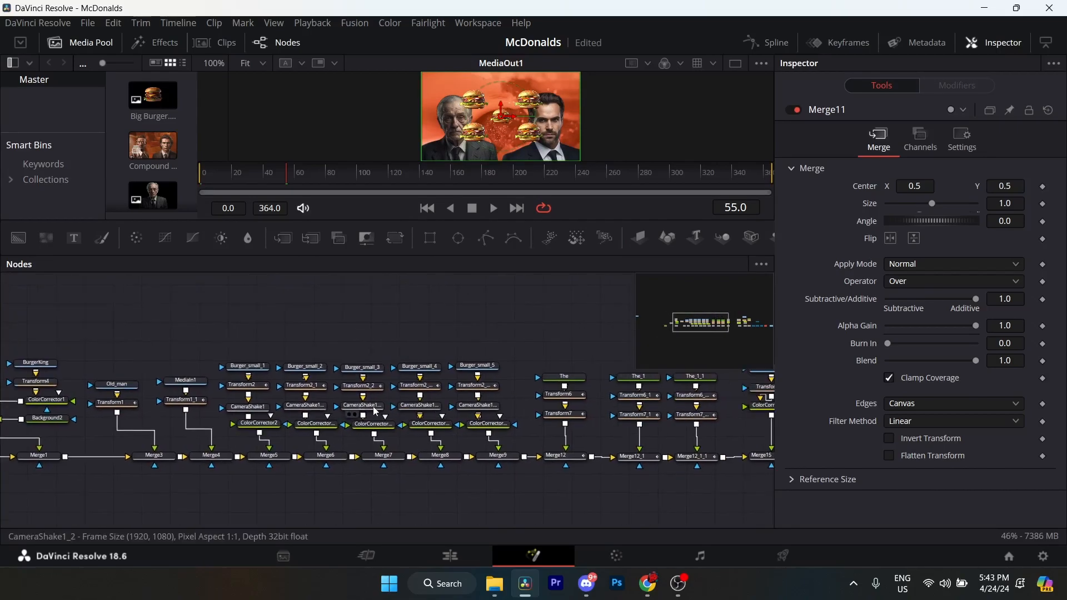
pyautogui.moveTo(290, 320); pyautogui.dragTo(359, 319)
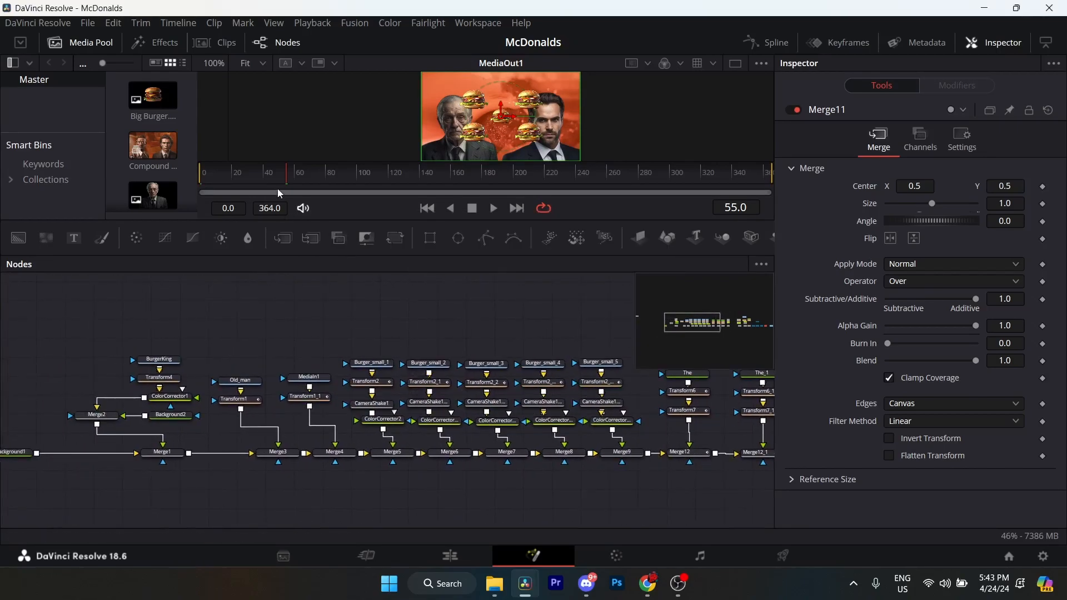
pyautogui.moveTo(284, 354); pyautogui.dragTo(439, 328)
pyautogui.scroll(2, 317, 370)
pyautogui.moveTo(320, 378); pyautogui.dragTo(361, 407)
pyautogui.scroll(2, 349, 367)
pyautogui.click(138, 495)
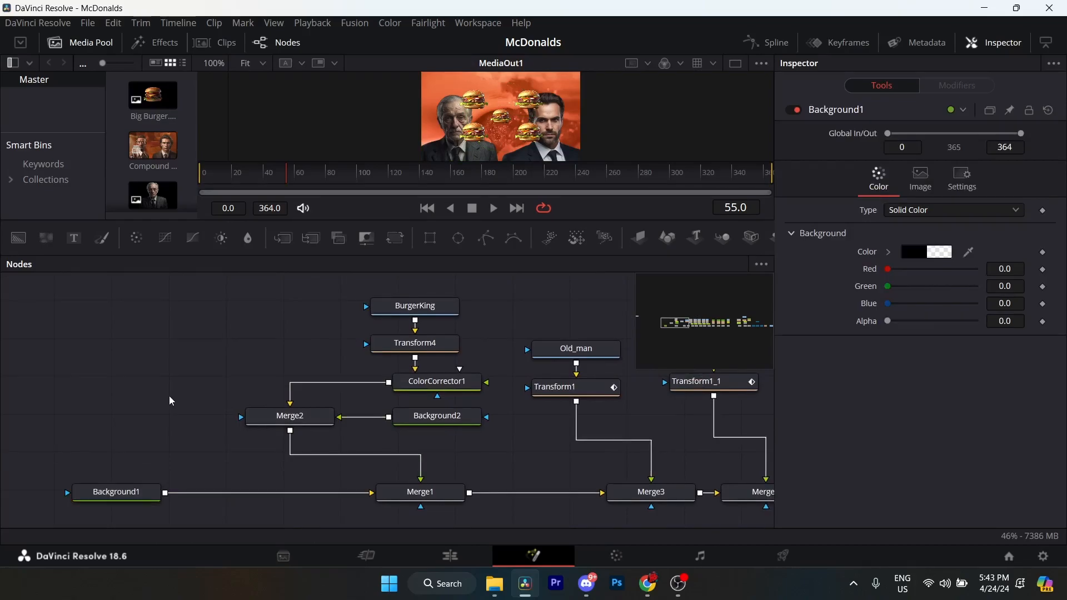
pyautogui.hotkey('shift', 'space')
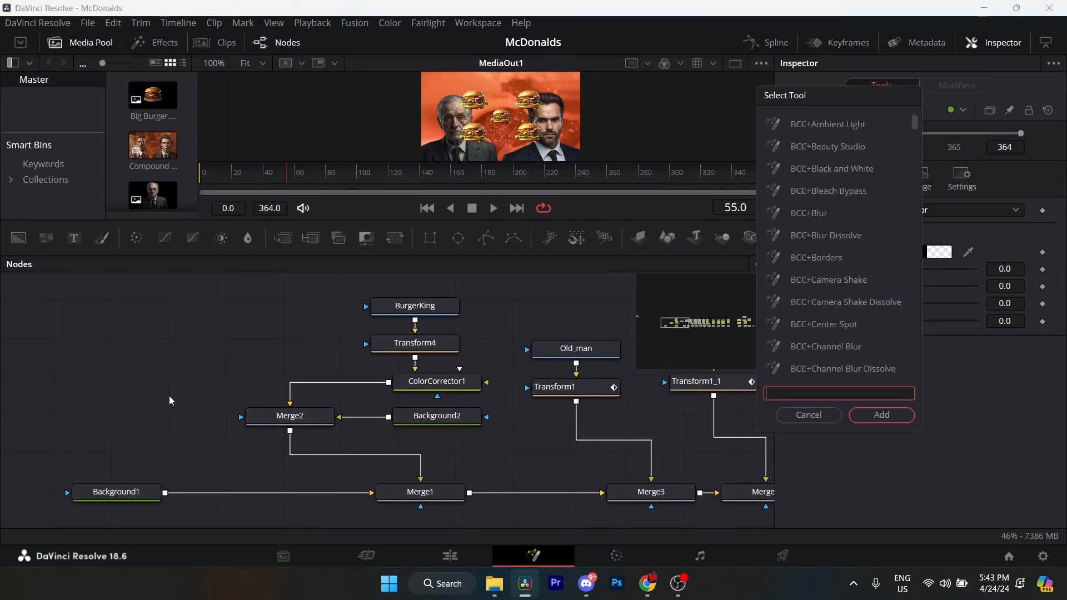
pyautogui.write('backgr')
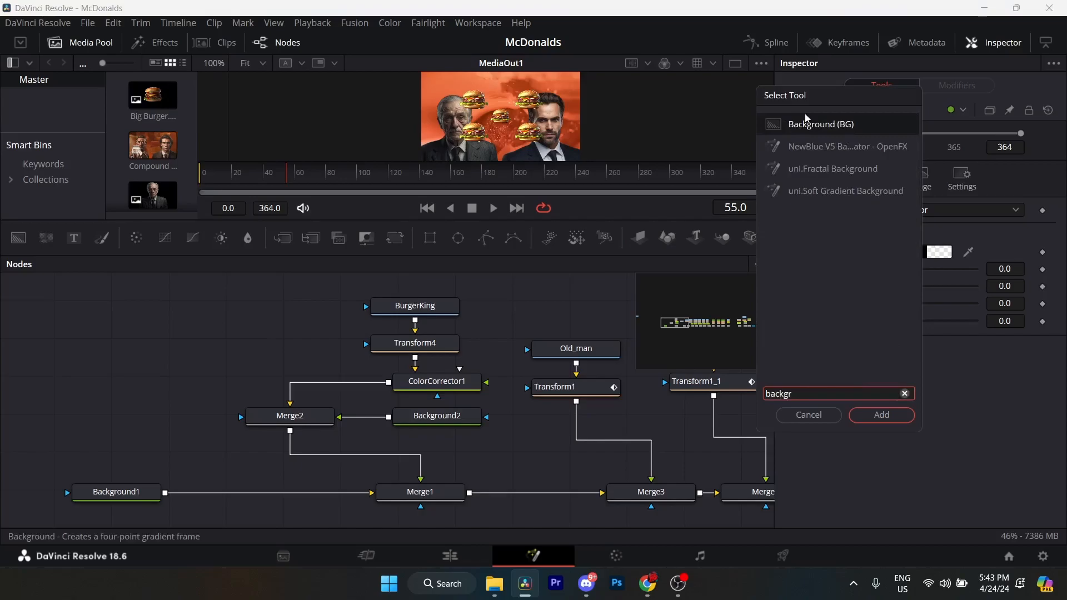
pyautogui.write('ound')
pyautogui.click(825, 418)
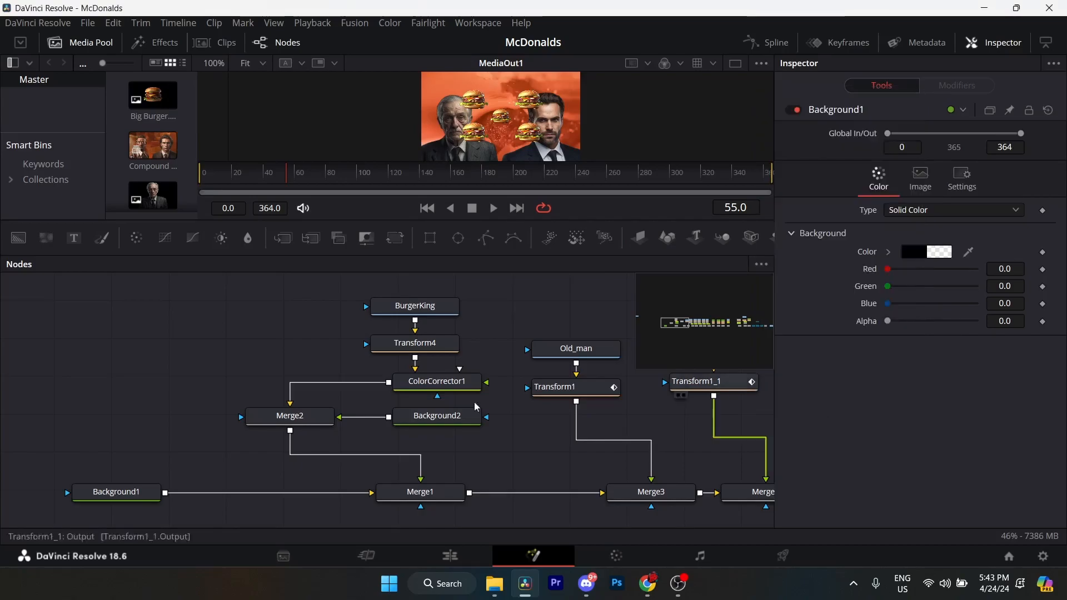
# Examine the settings of the BurgerKing clip and its Transform4, ColorCorrector1 and Merge2 nodes.
pyautogui.moveTo(277, 448); pyautogui.dragTo(240, 425)
pyautogui.moveTo(336, 380); pyautogui.dragTo(247, 423)
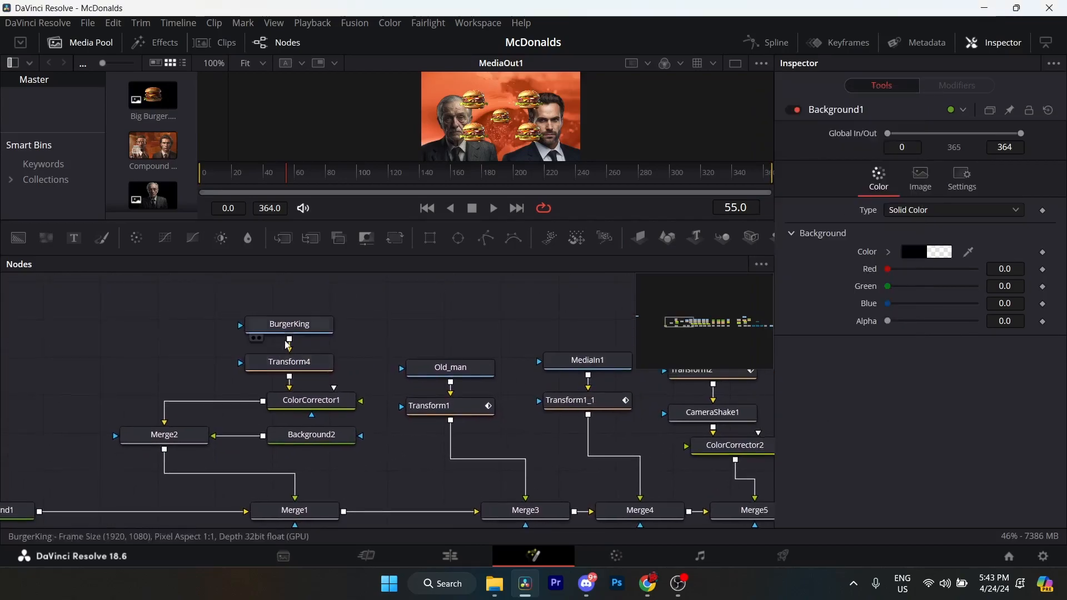
pyautogui.click(297, 328)
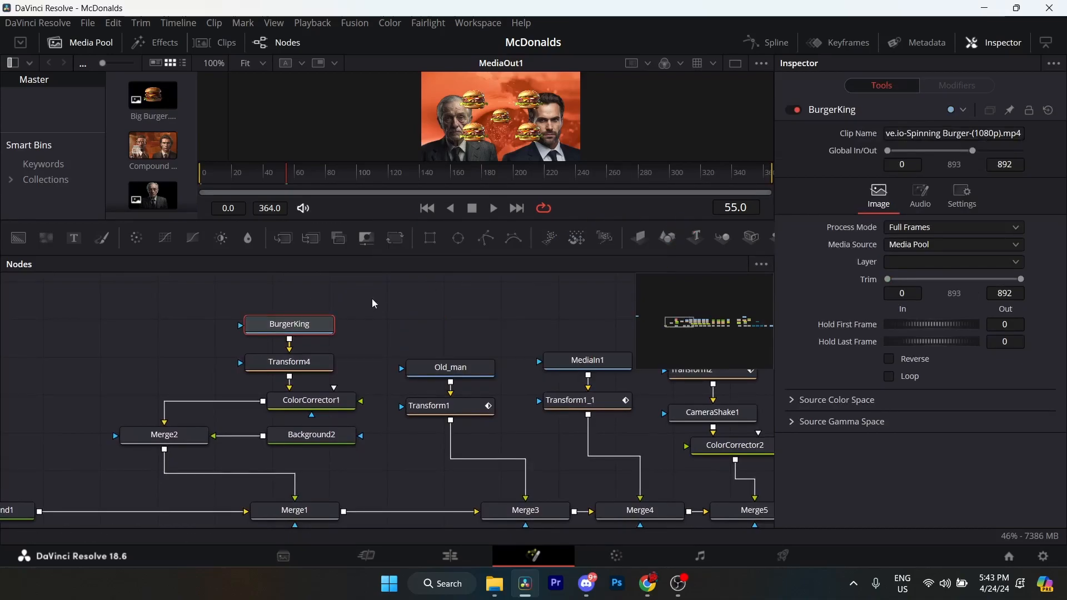
pyautogui.rightClick(498, 98)
pyautogui.click(371, 115)
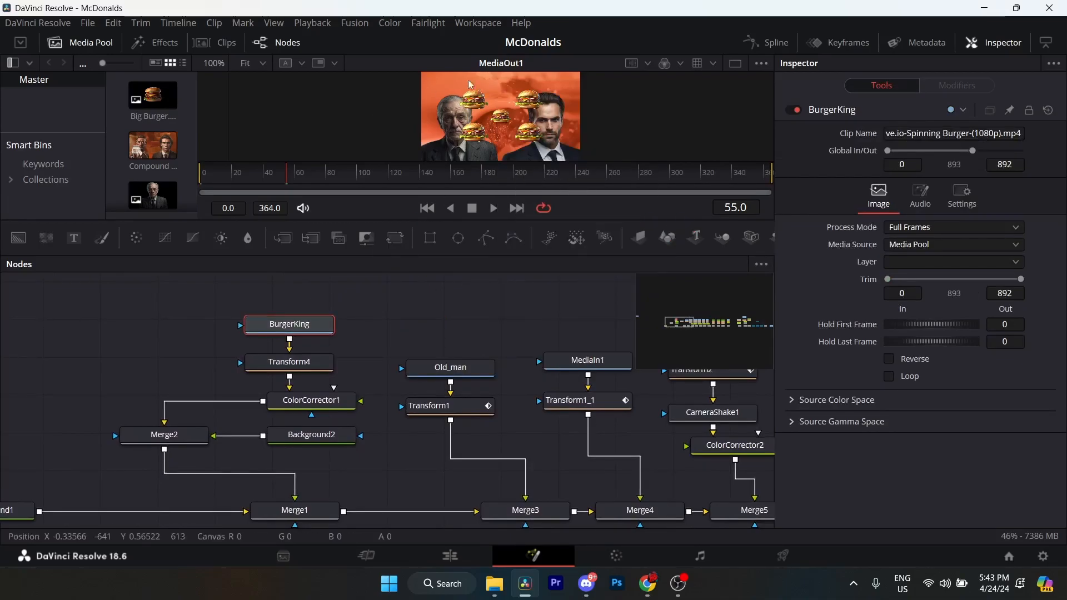
pyautogui.click(313, 367)
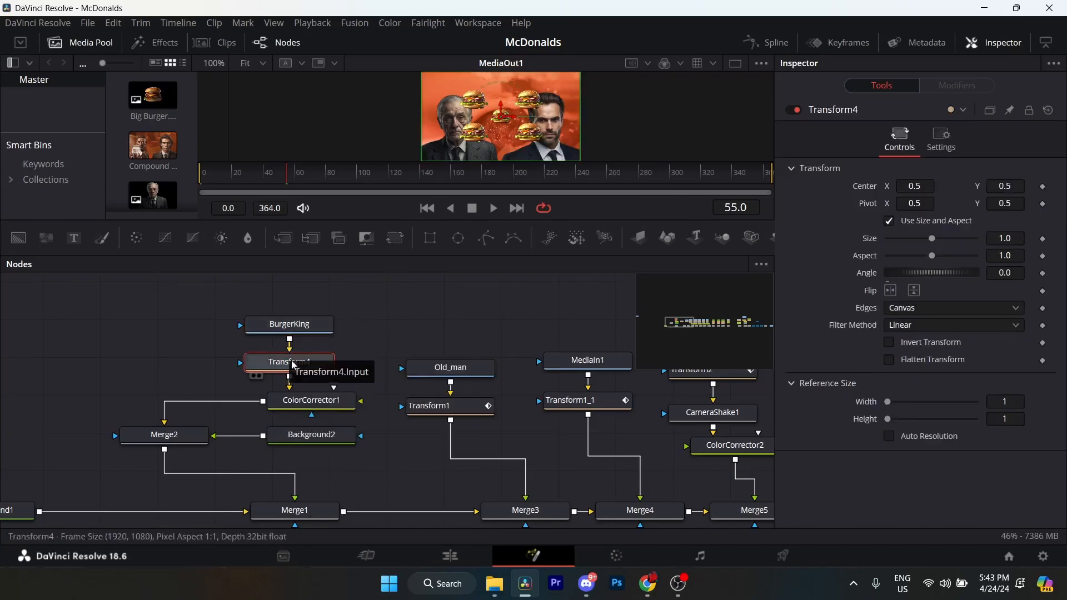
pyautogui.click(313, 399)
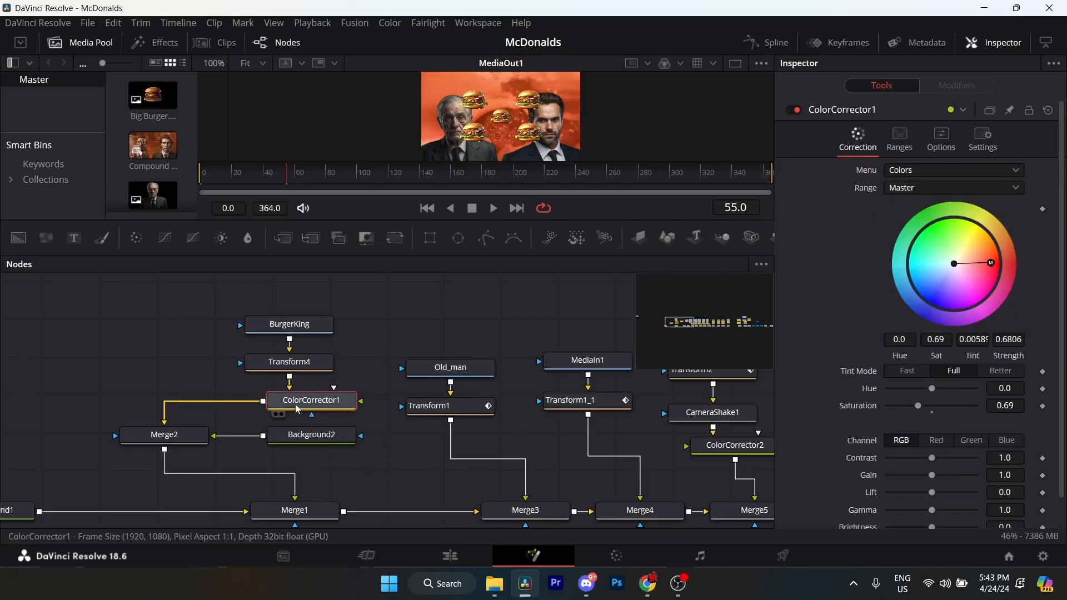
pyautogui.click(187, 442)
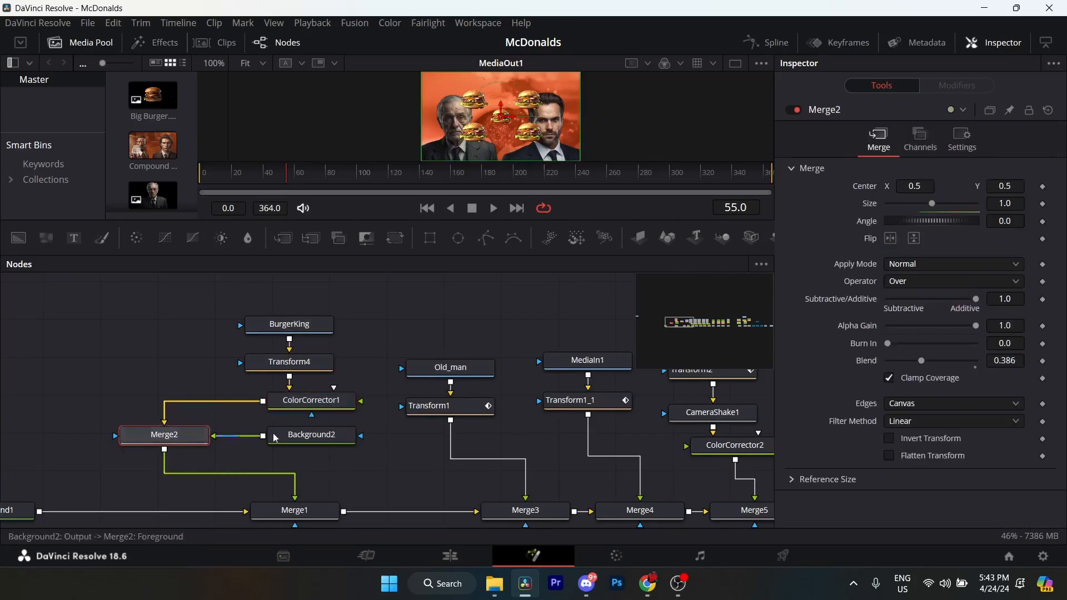
# Inspect the Background2 gradient node, delete it to compare the image without it, and undo the deletion.
pyautogui.click(303, 438)
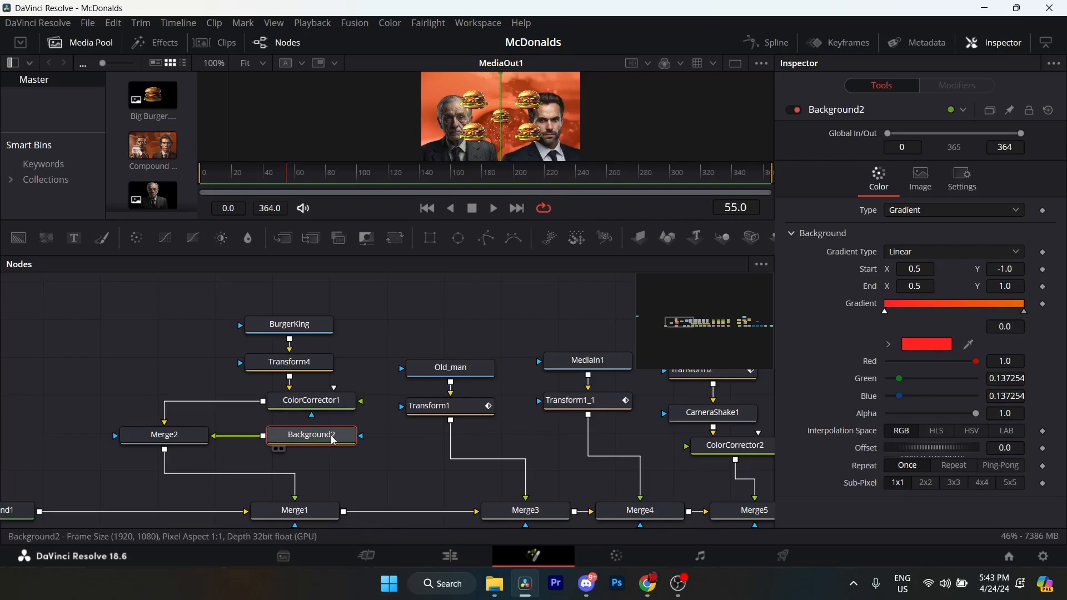
pyautogui.press('Delete')
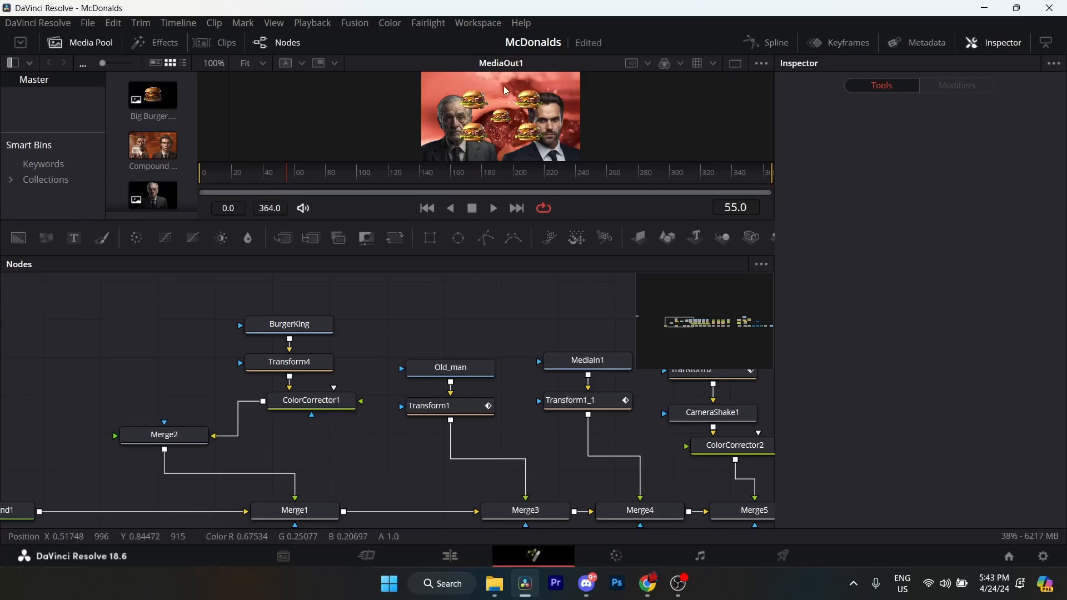
pyautogui.hotkey('ctrl', 'z')
# Examine how Merge2 feeds into Merge1 and check the settings of both merge nodes.
pyautogui.moveTo(337, 438); pyautogui.dragTo(376, 398)
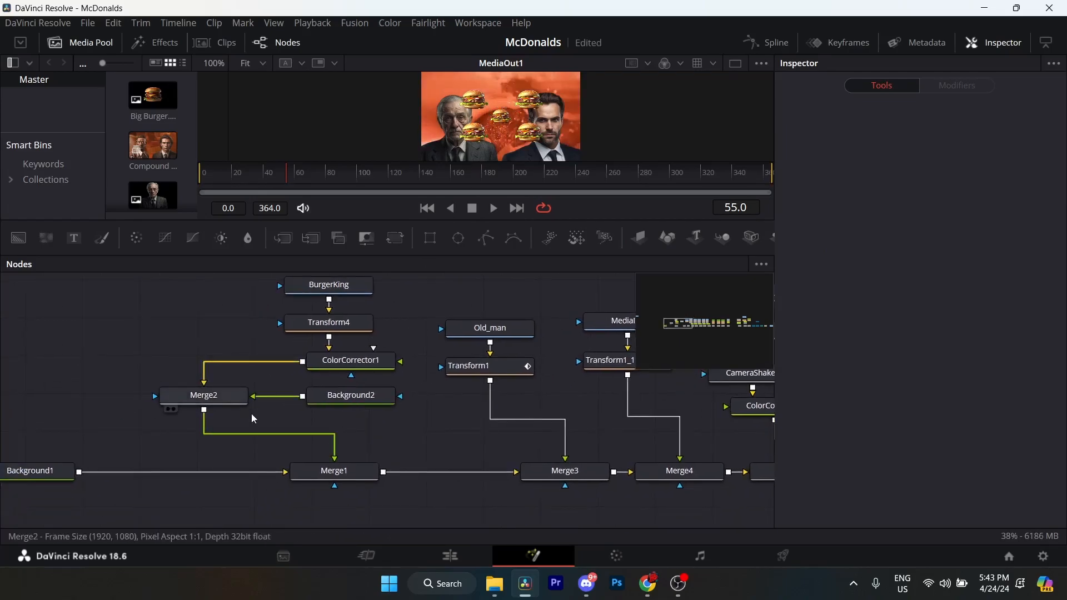
pyautogui.click(204, 401)
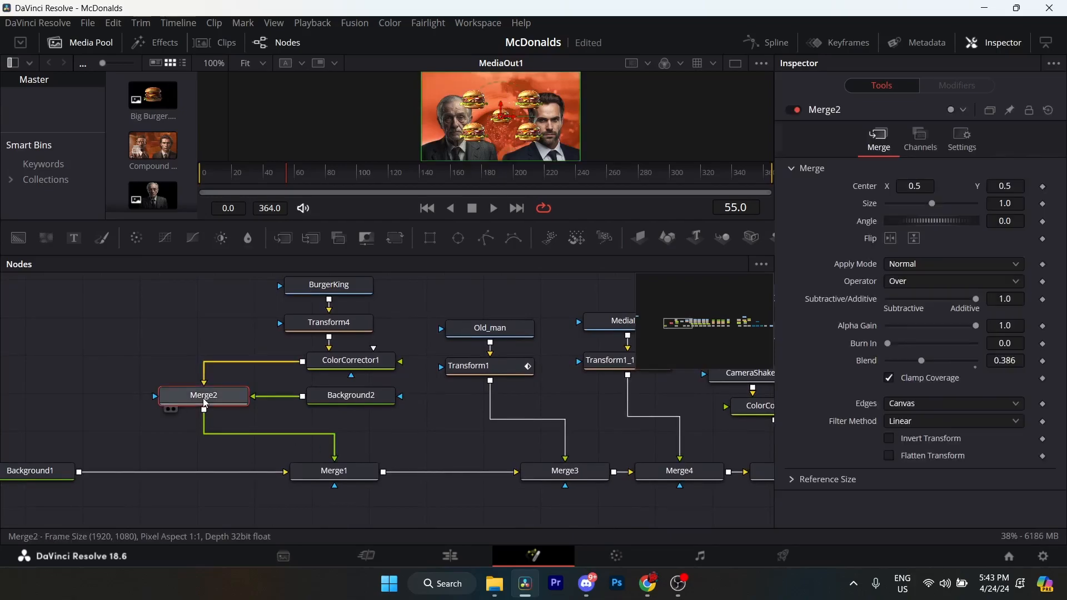
pyautogui.click(341, 481)
pyautogui.moveTo(345, 418); pyautogui.dragTo(331, 449)
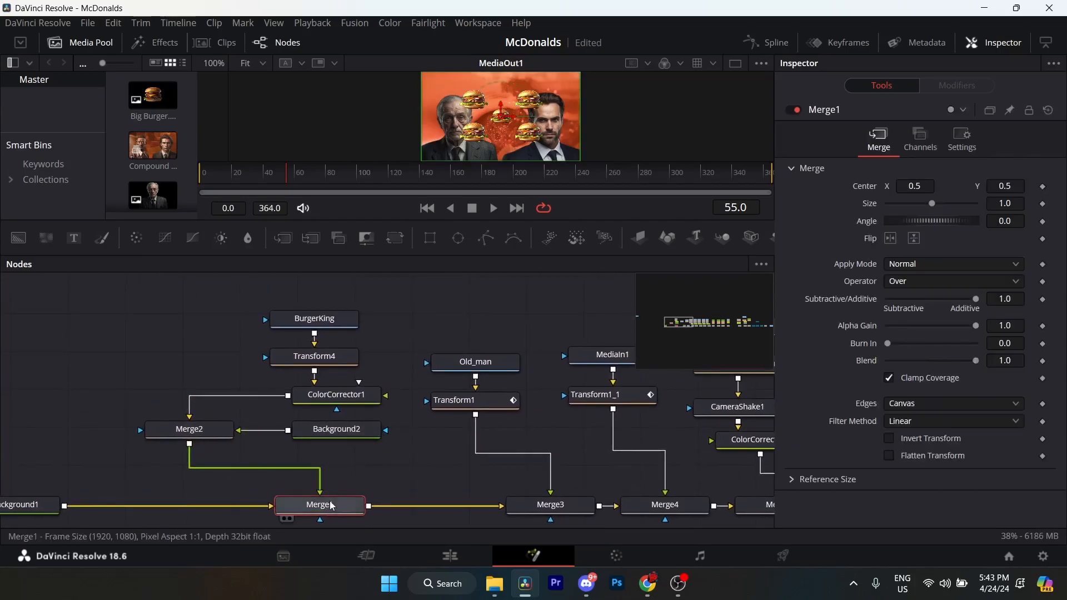
pyautogui.moveTo(333, 396)
pyautogui.mouseDown()
pyautogui.moveTo(280, 414)
pyautogui.moveTo(337, 382)
pyautogui.mouseUp()
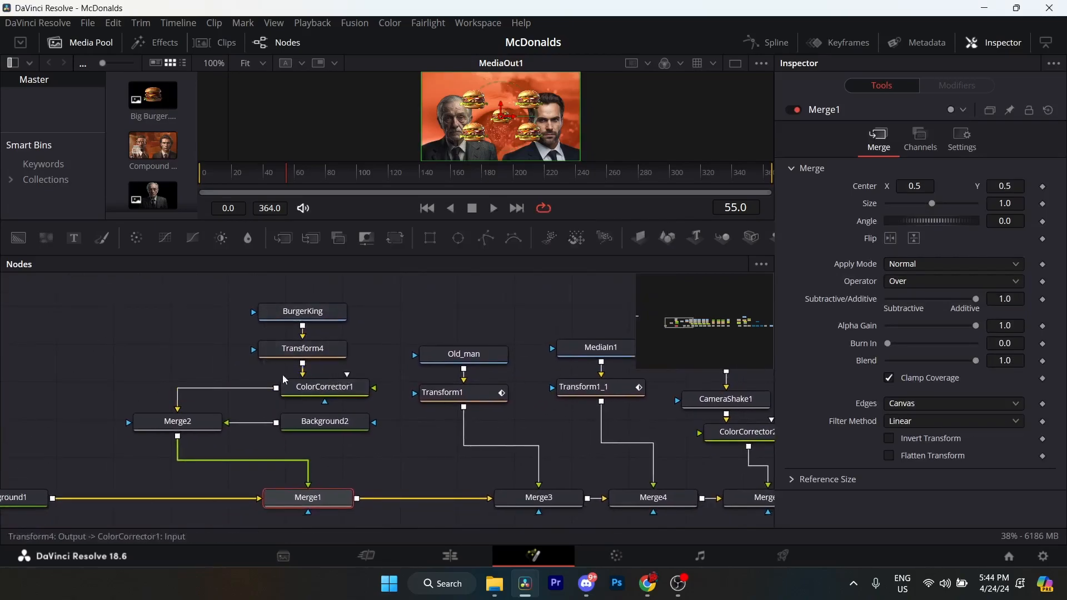
# Review the BurgerKing, Transform4 and ColorCorrector1 nodes, including the full list of colour correction settings.
pyautogui.moveTo(450, 429); pyautogui.dragTo(505, 418)
pyautogui.click(380, 334)
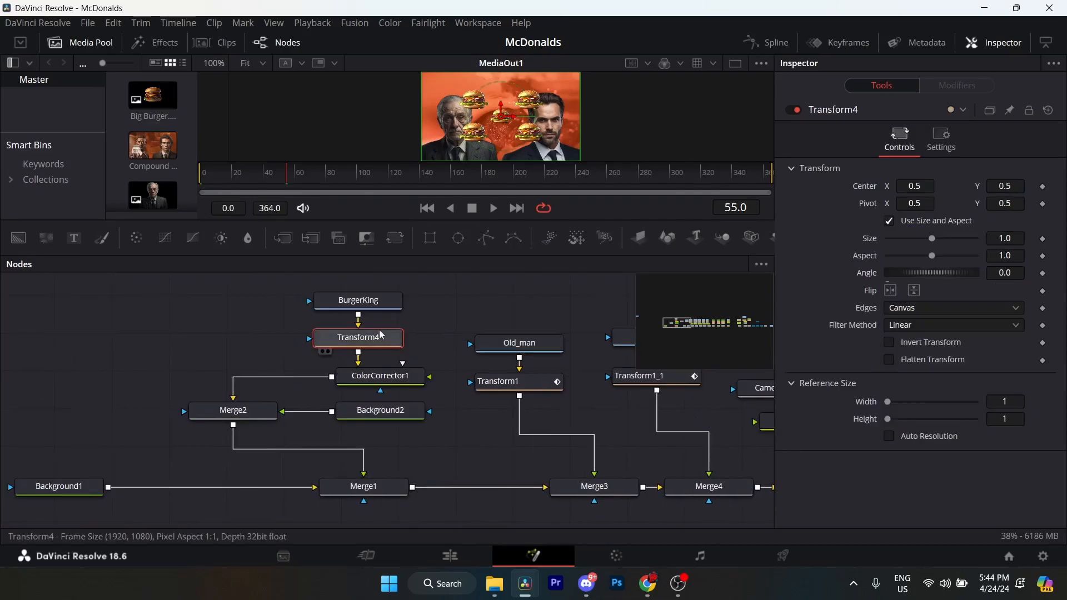
pyautogui.click(379, 304)
pyautogui.click(378, 346)
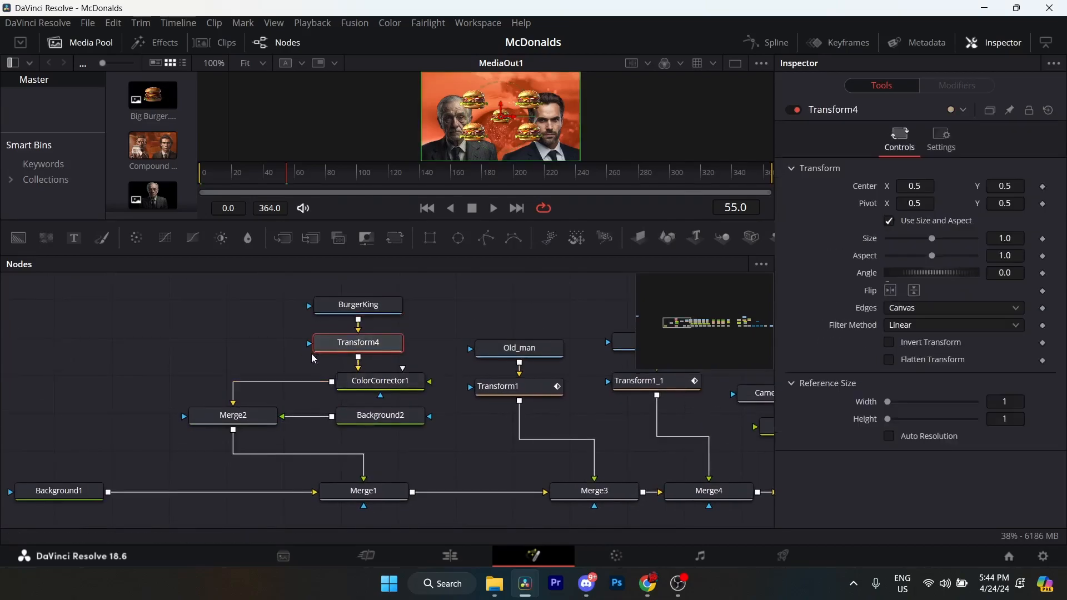
pyautogui.click(354, 306)
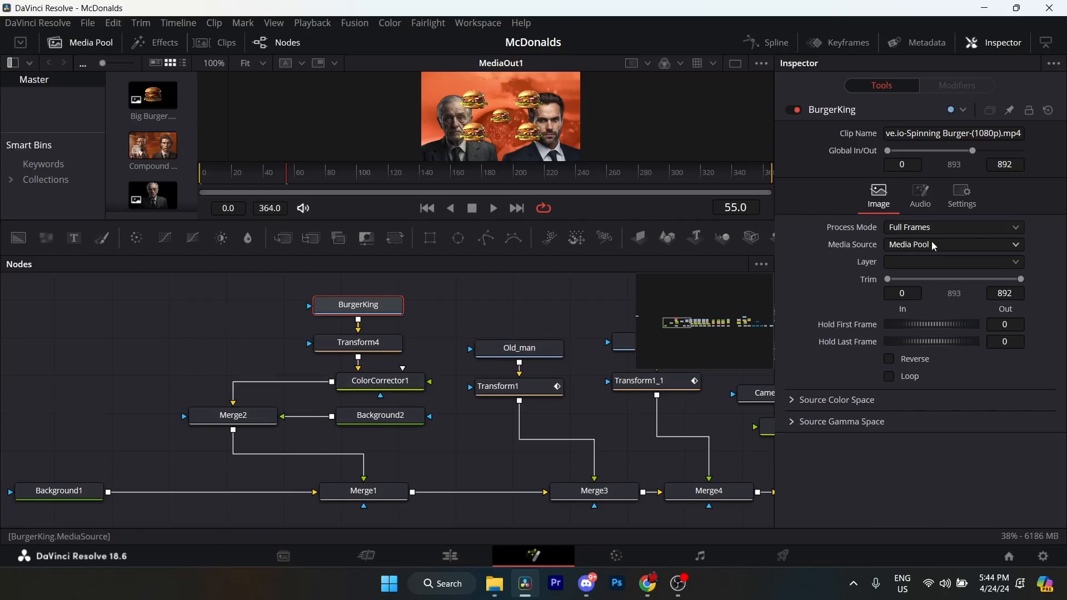
pyautogui.click(367, 352)
pyautogui.scroll(-1, 355, 348)
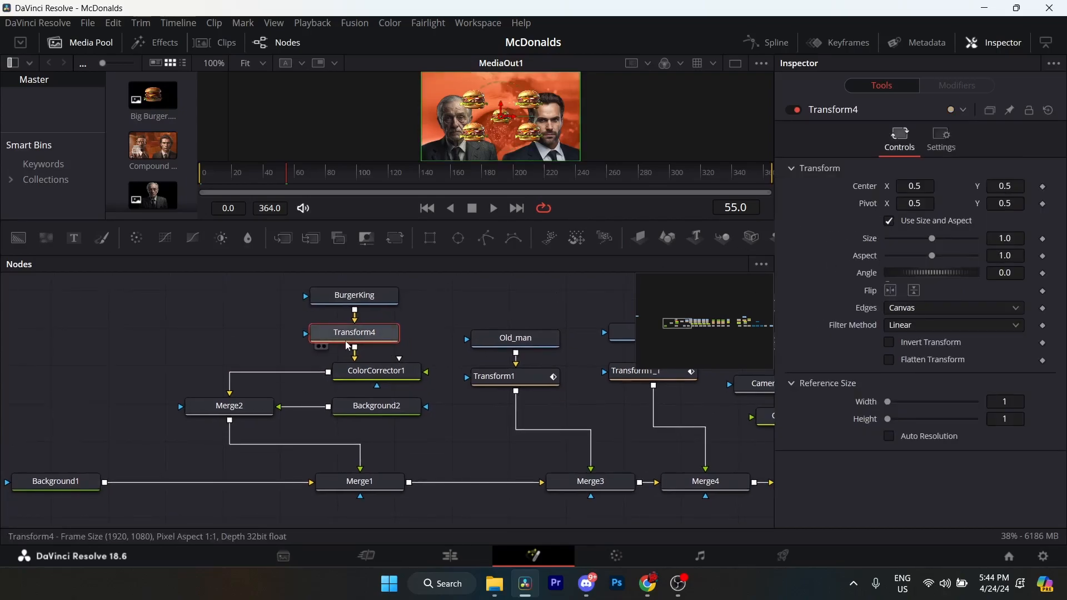
pyautogui.click(382, 372)
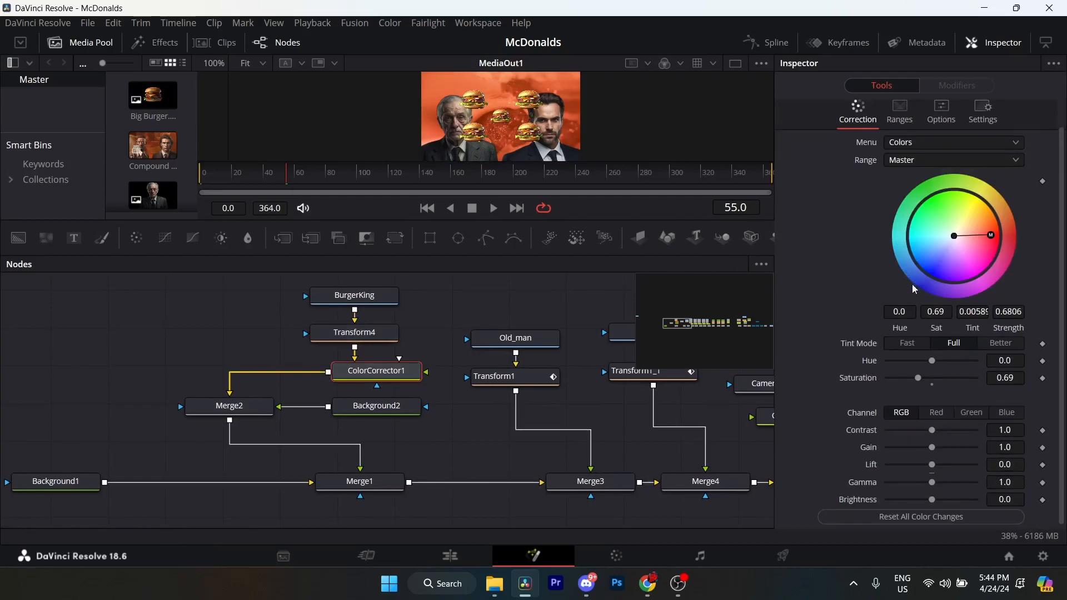
pyautogui.scroll(-1, 915, 308)
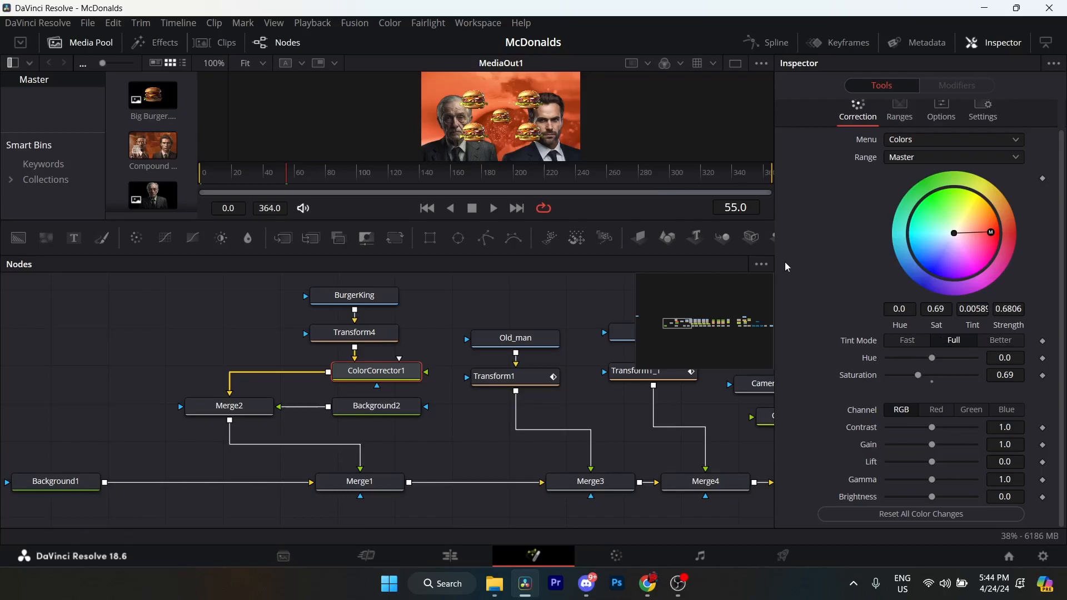
# Examine the Old_man image node and the position and size settings of its Transform1 node.
pyautogui.moveTo(532, 389); pyautogui.dragTo(420, 389)
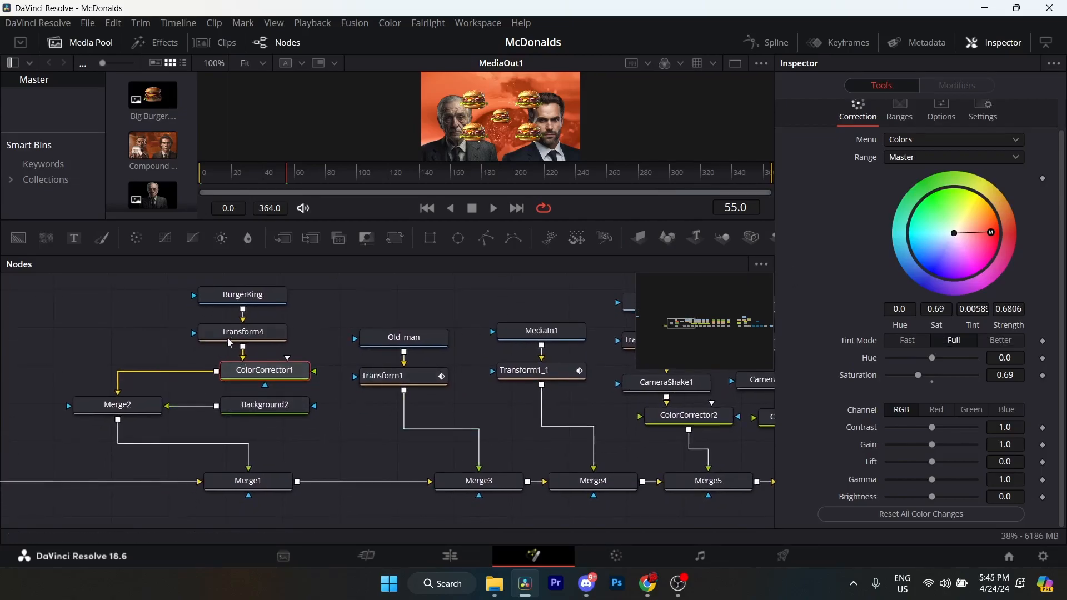
pyautogui.moveTo(356, 353); pyautogui.dragTo(276, 355)
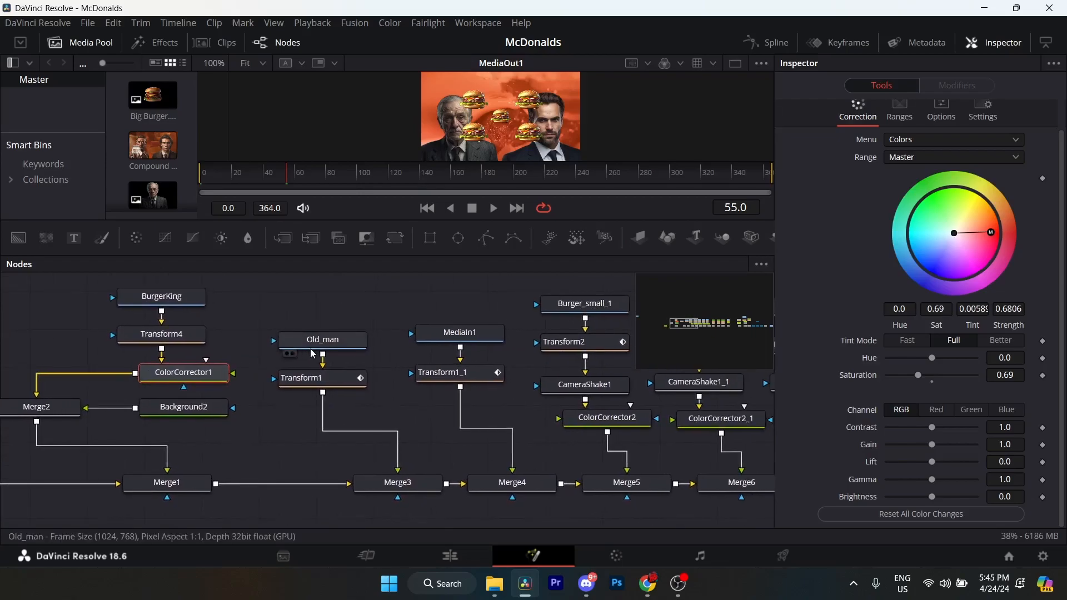
pyautogui.click(294, 340)
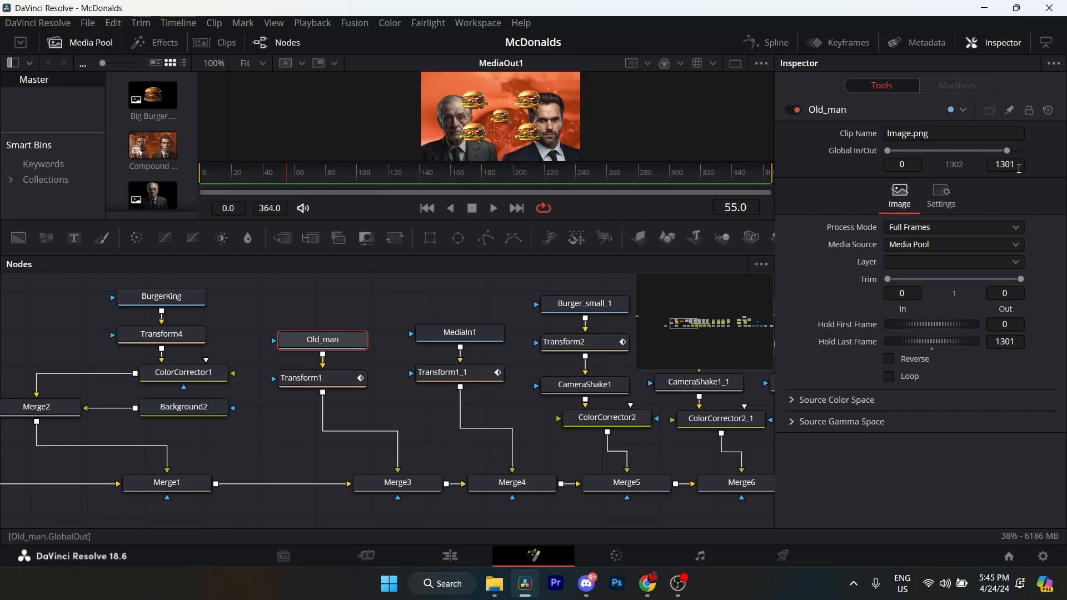
pyautogui.click(351, 383)
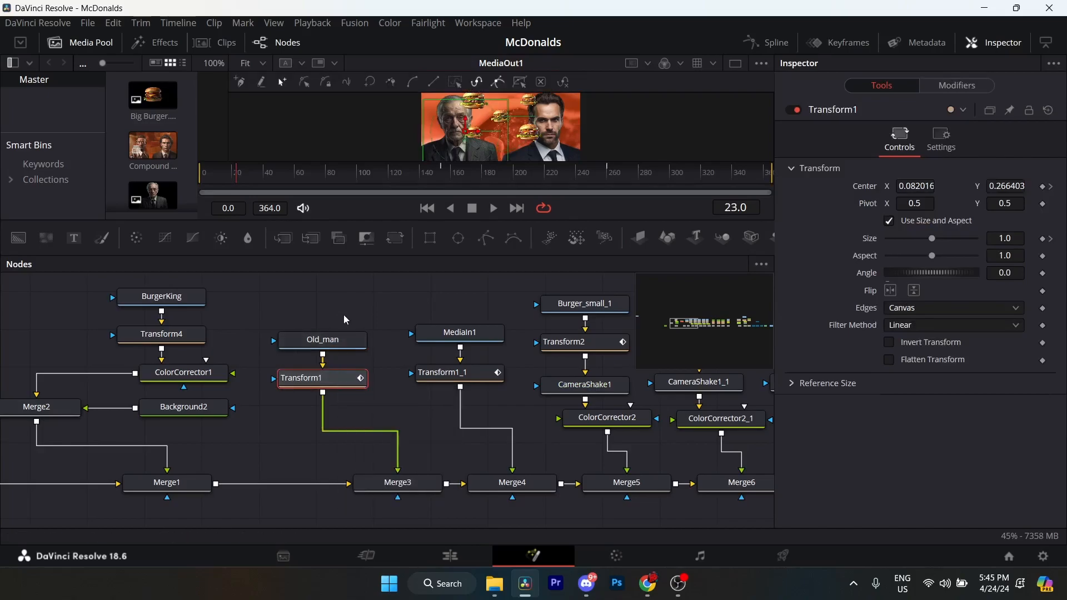
pyautogui.moveTo(312, 370); pyautogui.dragTo(451, 369)
pyautogui.moveTo(516, 378); pyautogui.dragTo(359, 385)
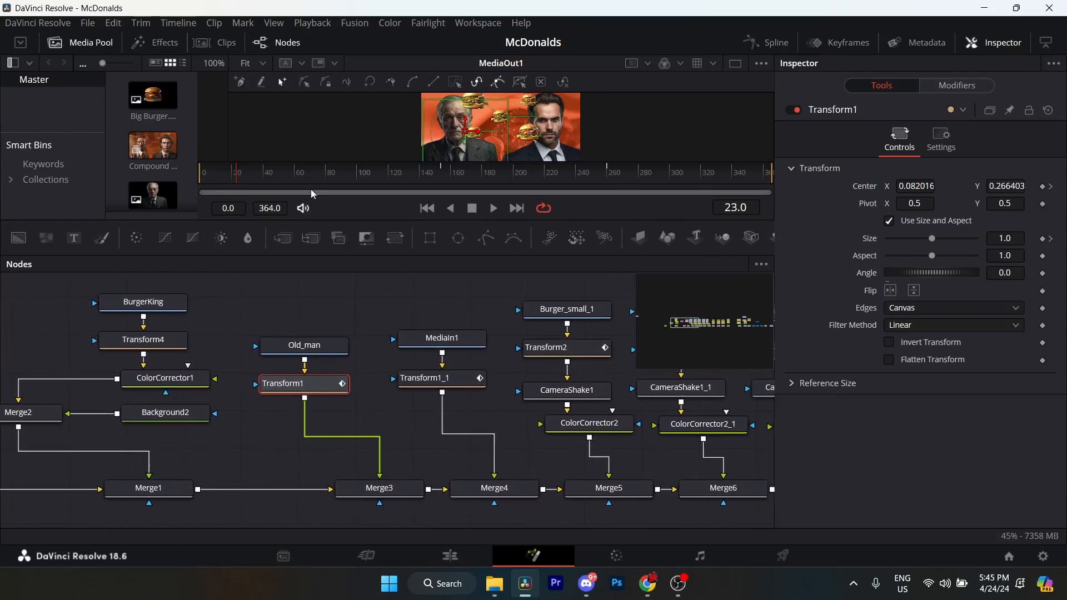
# Enlarge the viewer and check the old man's Transform1 animation from frame 0 to its Center keyframe at frame 154.
pyautogui.click(1053, 188)
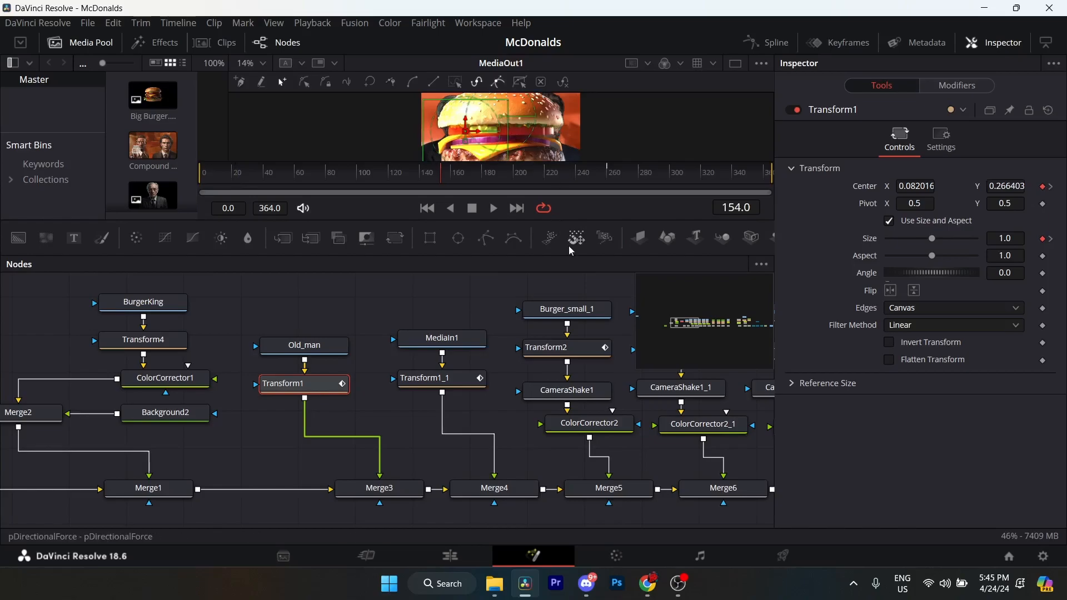
pyautogui.moveTo(569, 253); pyautogui.dragTo(569, 321)
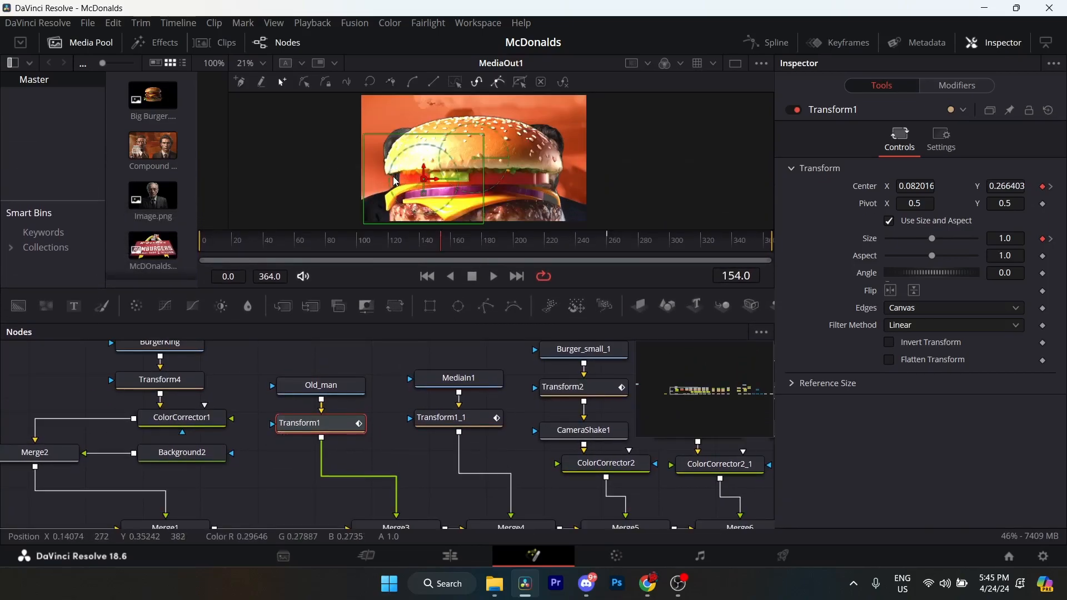
pyautogui.moveTo(218, 246); pyautogui.dragTo(184, 248)
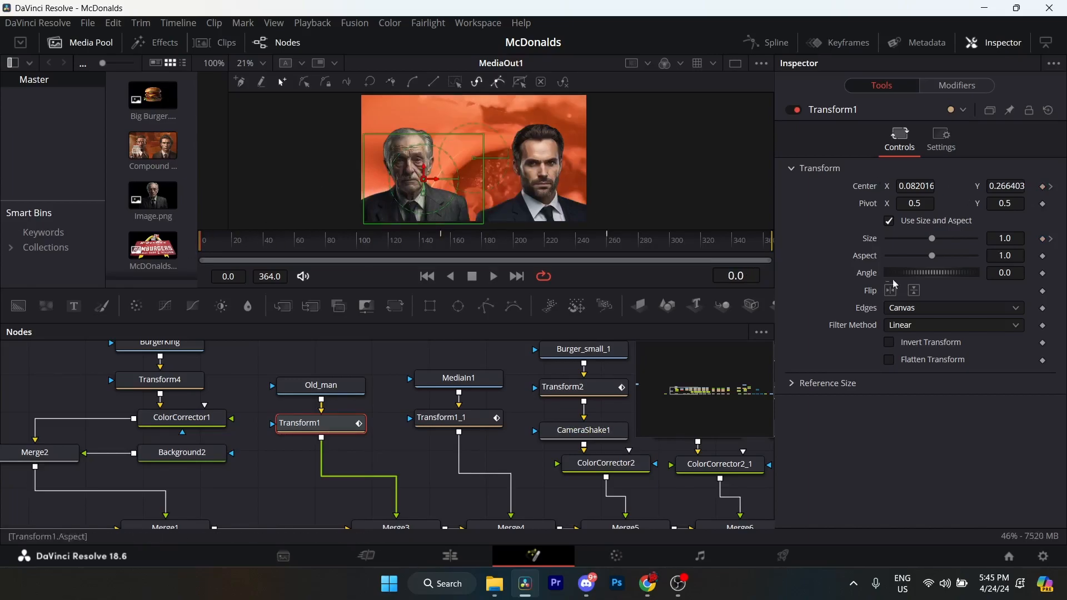
pyautogui.click(1052, 186)
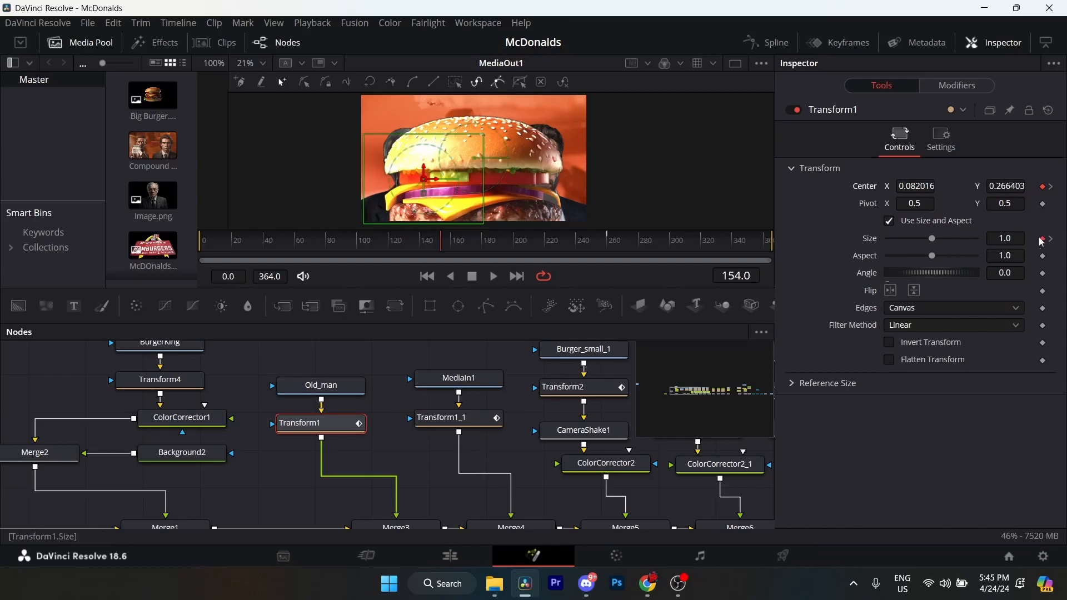
# Compare the Center and Size keyframes of the old man's Transform1 node at frames 154 and 260.
pyautogui.click(1051, 188)
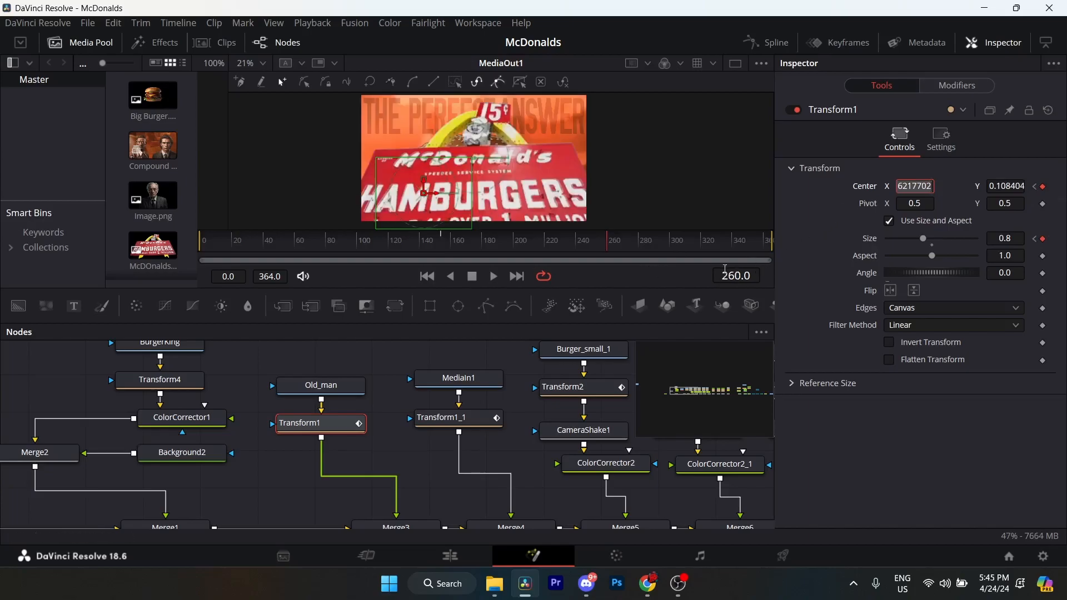
pyautogui.click(330, 425)
pyautogui.click(1034, 186)
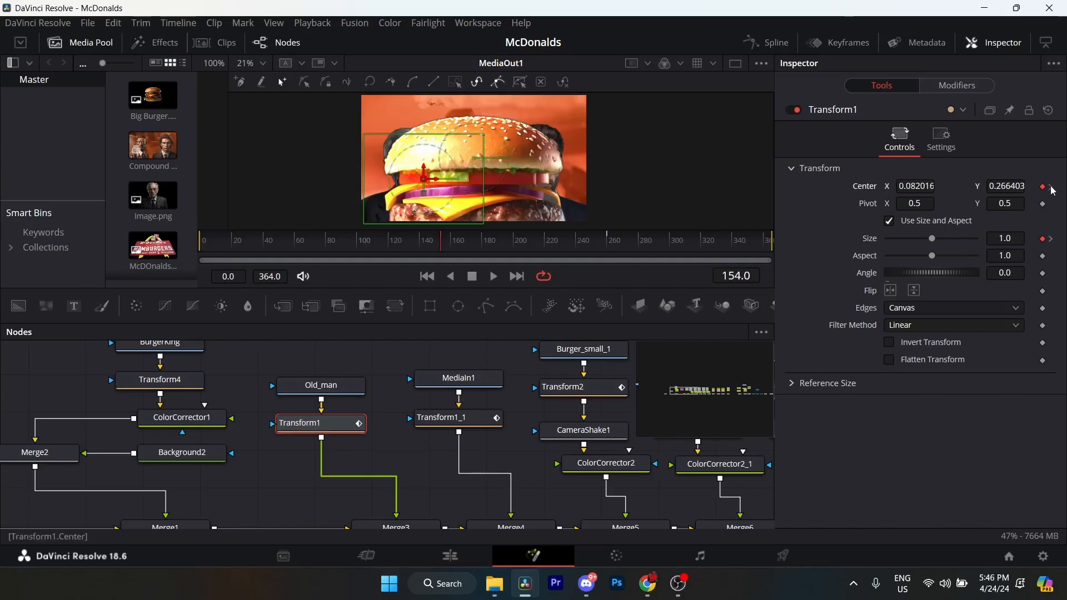
pyautogui.click(1051, 188)
pyautogui.click(926, 186)
pyautogui.moveTo(908, 187); pyautogui.dragTo(897, 186)
pyautogui.click(917, 186)
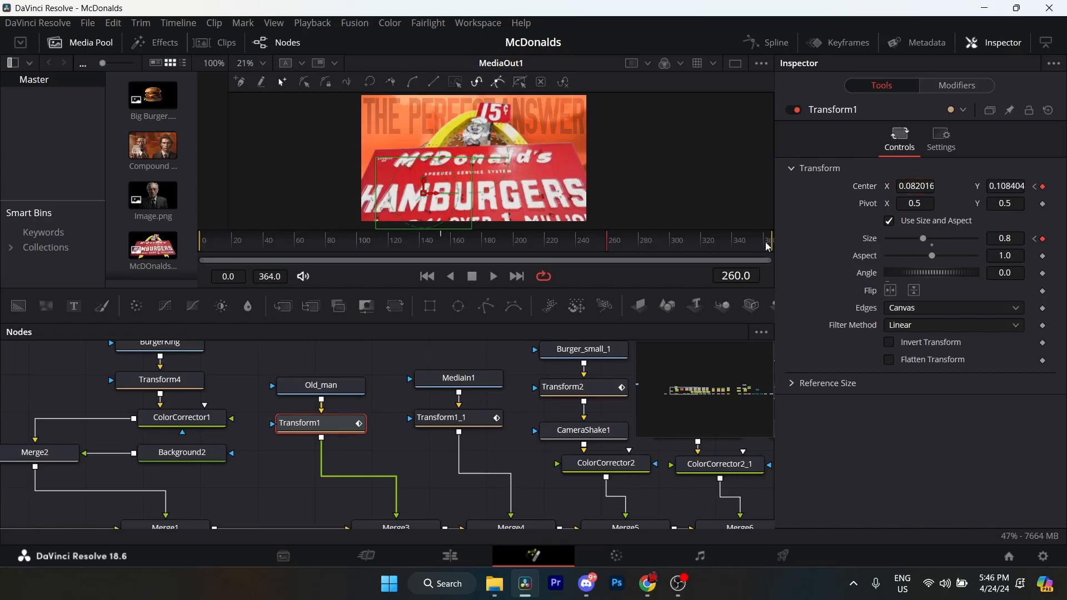
# Fit Transform1's curves in the Spline editor and isolate the Center displacement curve to examine its easing handles.
pyautogui.click(777, 46)
pyautogui.hscroll(4, 72, 399)
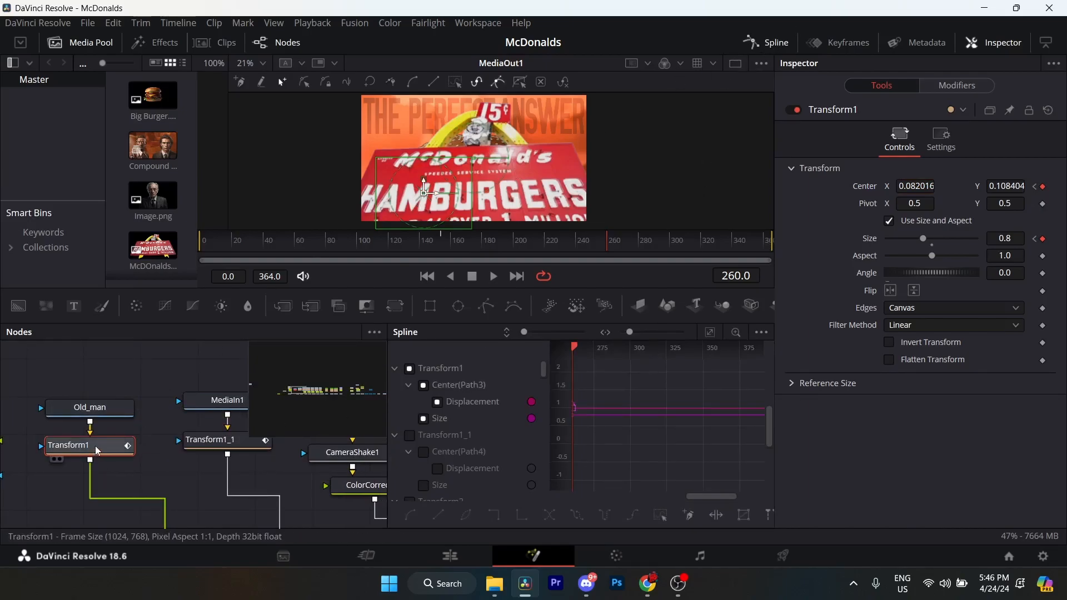
pyautogui.click(710, 336)
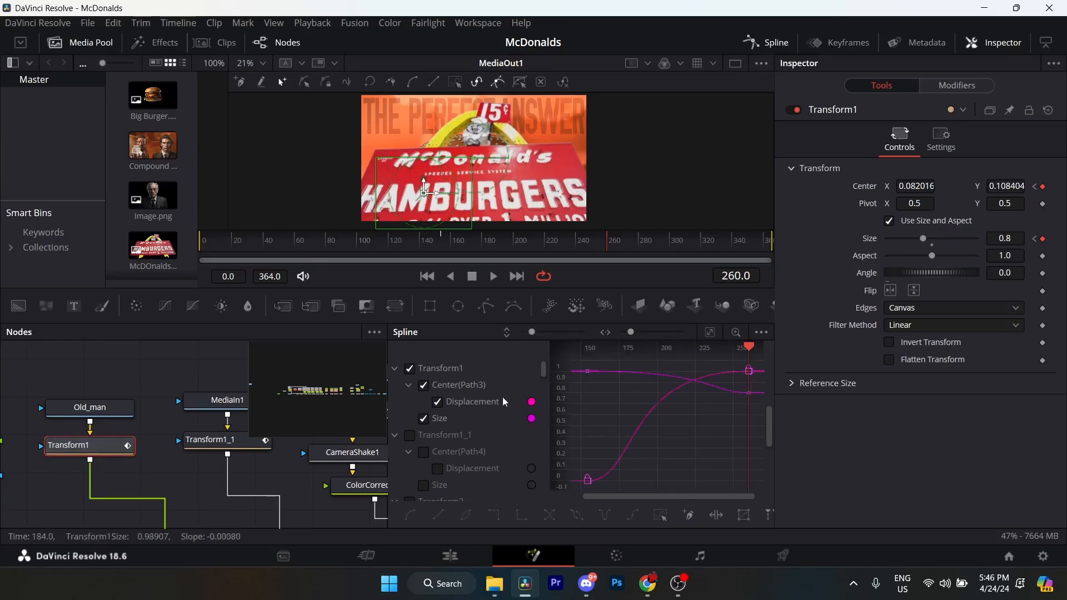
pyautogui.click(424, 420)
pyautogui.moveTo(759, 369); pyautogui.dragTo(581, 494)
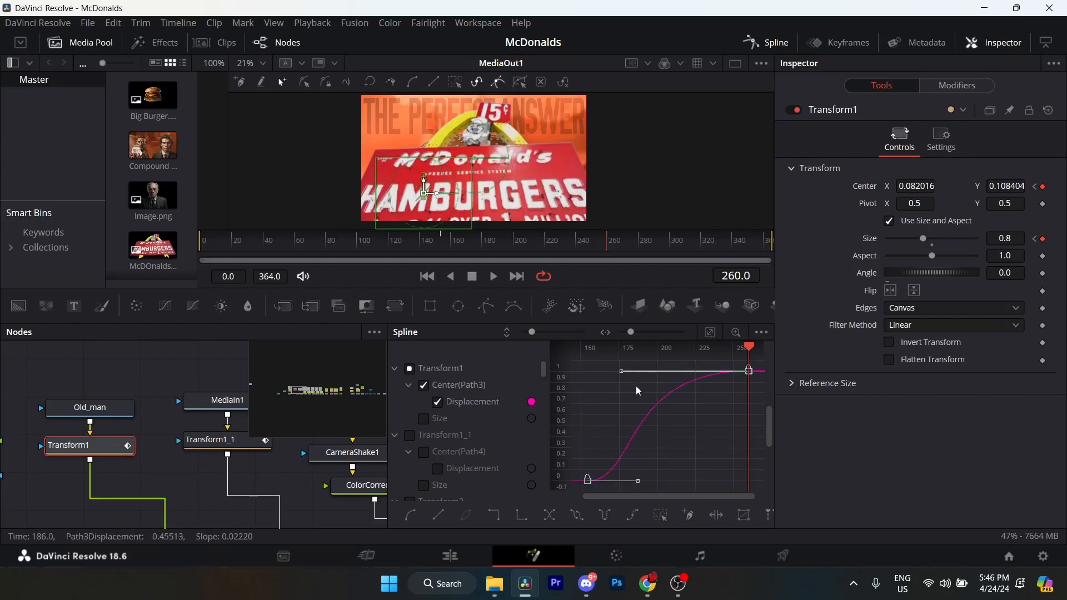
# Isolate Transform1's Size curve to examine its easing handles, and close the Spline editor.
pyautogui.click(424, 386)
pyautogui.click(424, 419)
pyautogui.moveTo(584, 394); pyautogui.dragTo(745, 460)
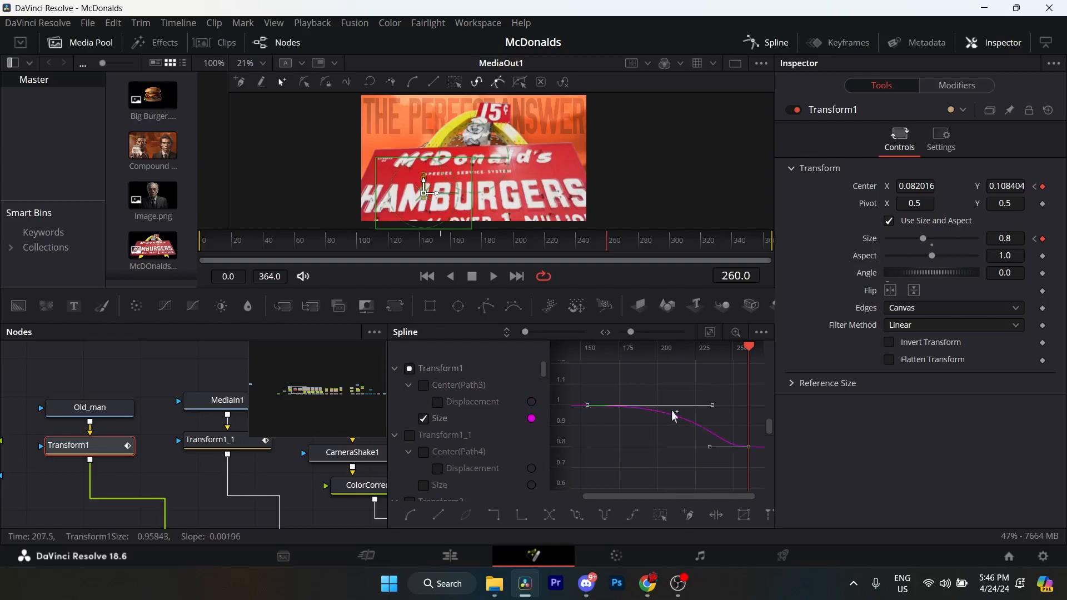
pyautogui.click(769, 43)
# Check the Merge3 settings and how the old man's Transform1 feeds into it.
pyautogui.click(278, 494)
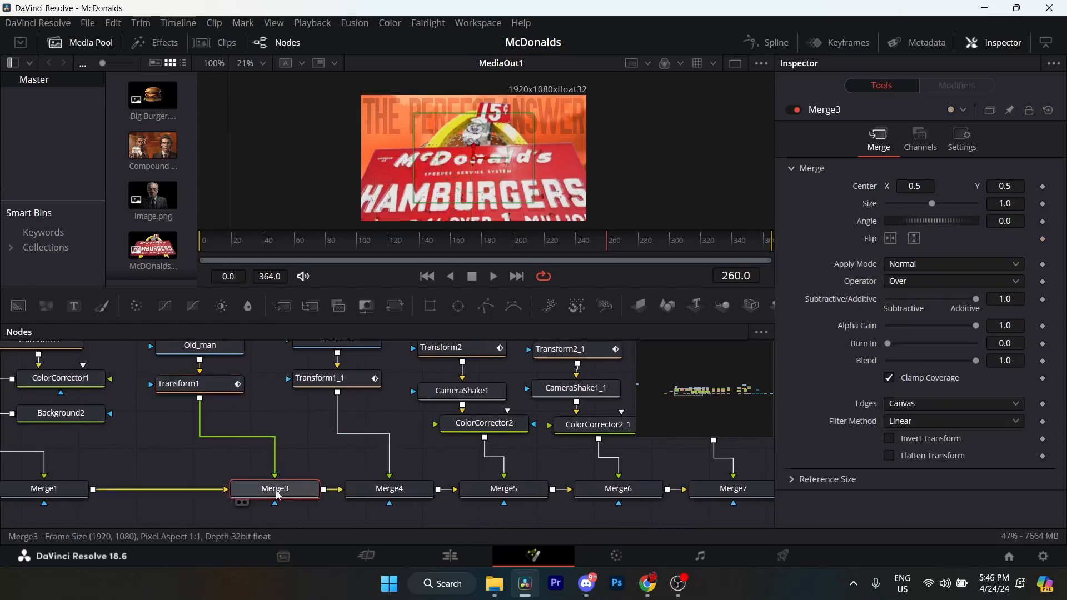
pyautogui.hscroll(-2, 276, 495)
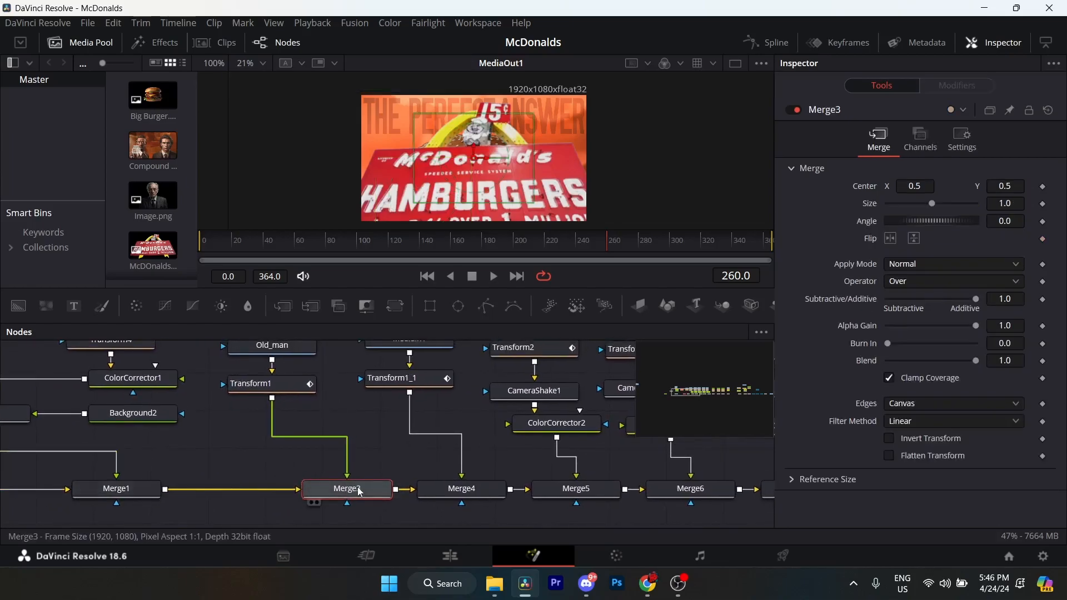
pyautogui.scroll(2, 356, 494)
pyautogui.hscroll(2, 355, 495)
# Examine the MediaIn1 image node around frame 49 and Transform1_1's Center and Size keyframes at frames 154 and 260.
pyautogui.click(340, 416)
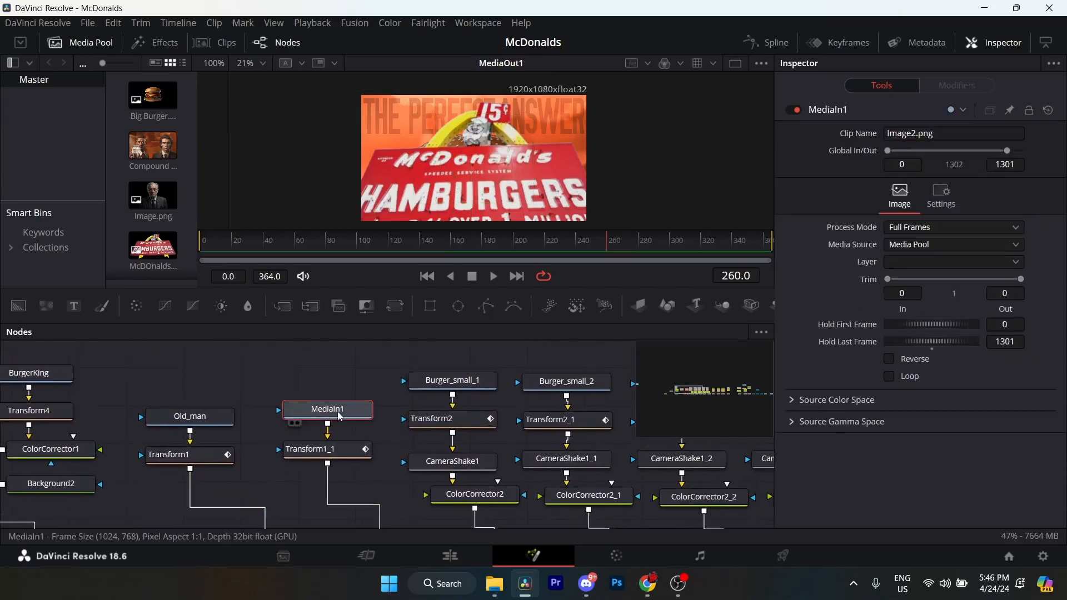
pyautogui.click(278, 243)
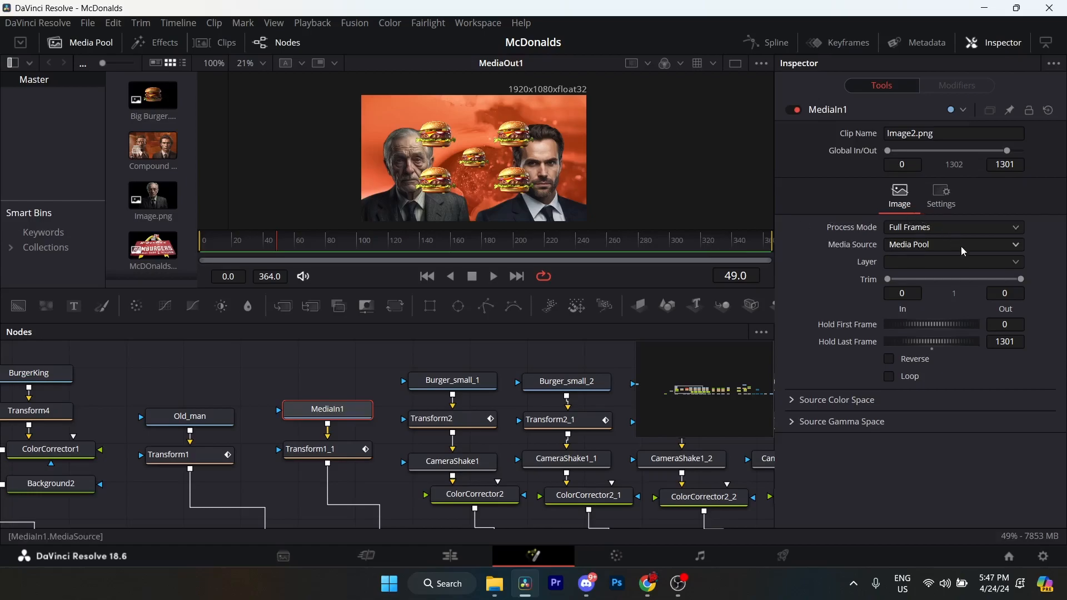
pyautogui.click(330, 459)
pyautogui.moveTo(350, 457); pyautogui.dragTo(341, 422)
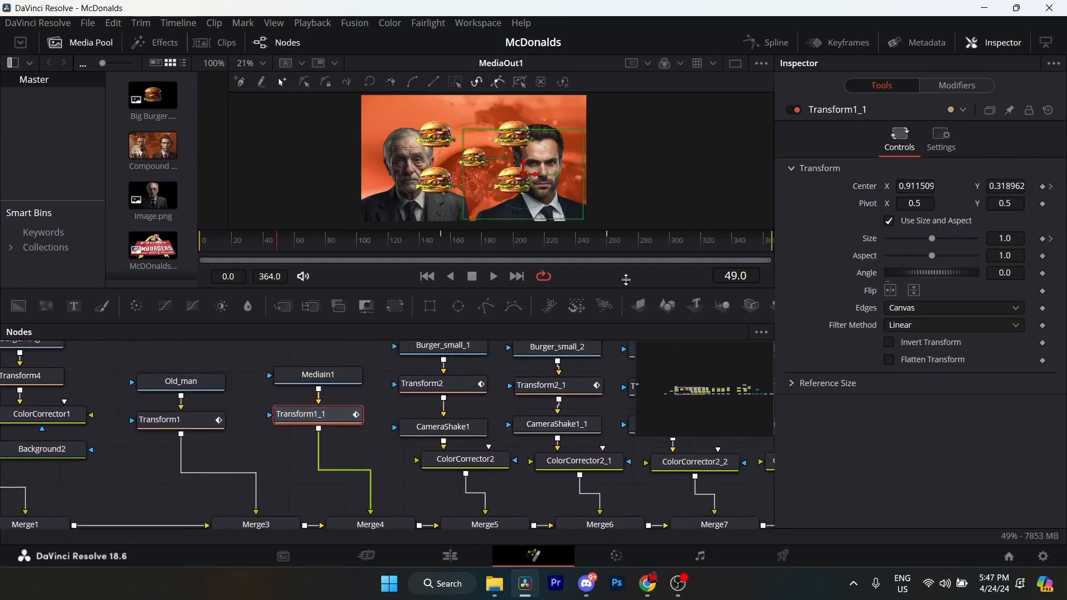
pyautogui.click(1052, 186)
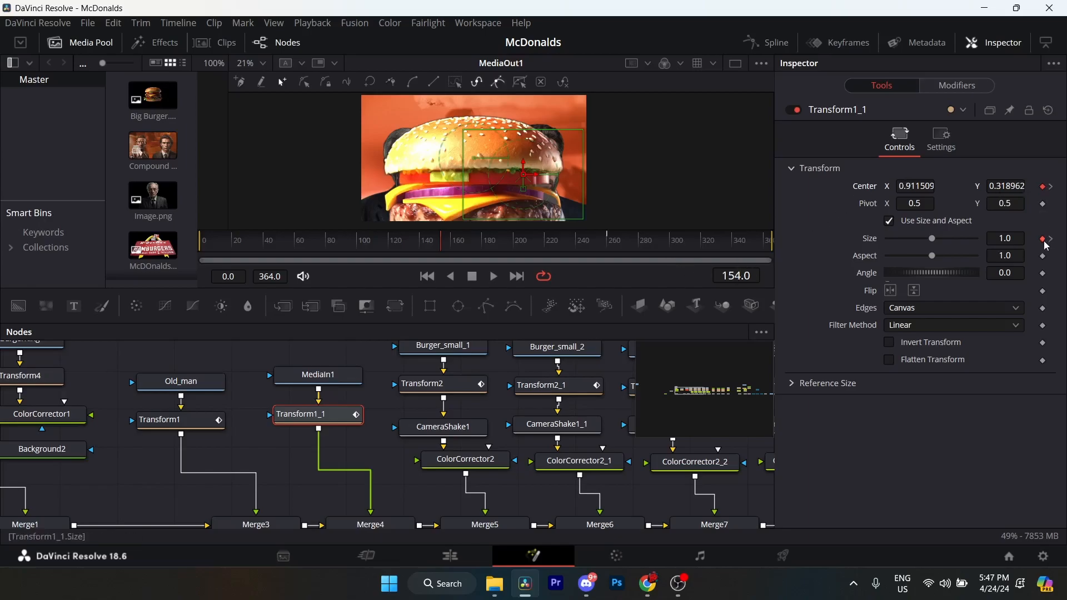
pyautogui.click(1052, 187)
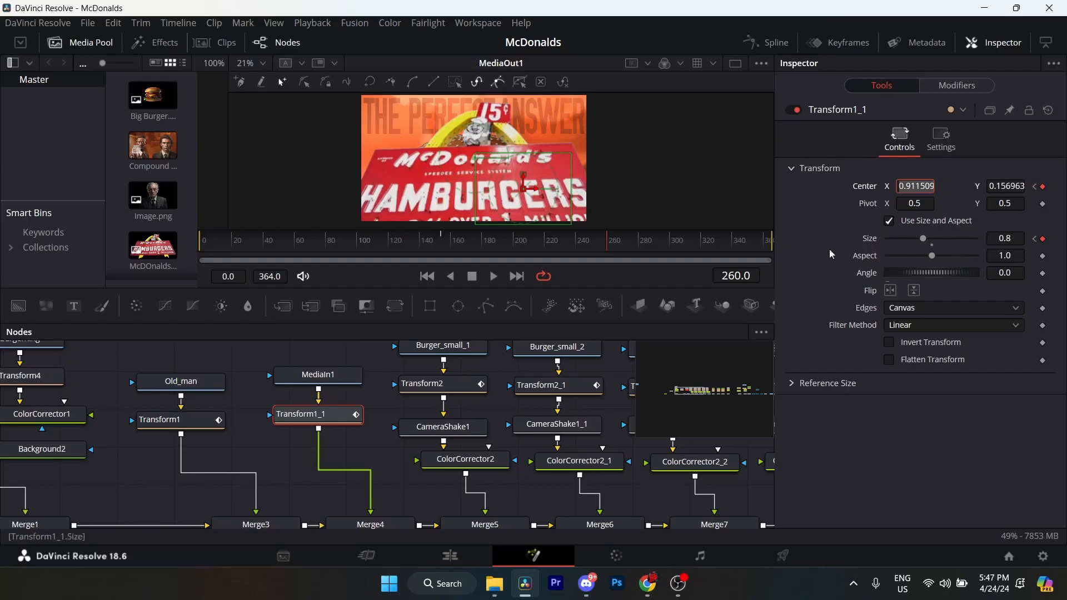
# Briefly view Transform1_1 in the Spline editor and close the editor again.
pyautogui.moveTo(373, 422); pyautogui.dragTo(368, 406)
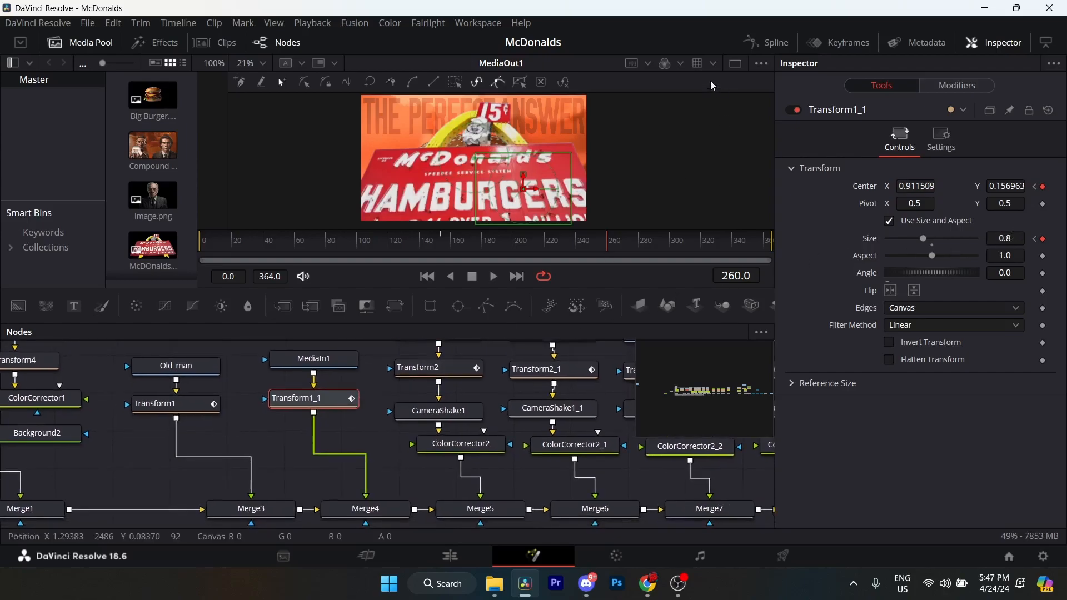
pyautogui.click(746, 41)
pyautogui.moveTo(302, 400); pyautogui.dragTo(182, 396)
pyautogui.click(769, 47)
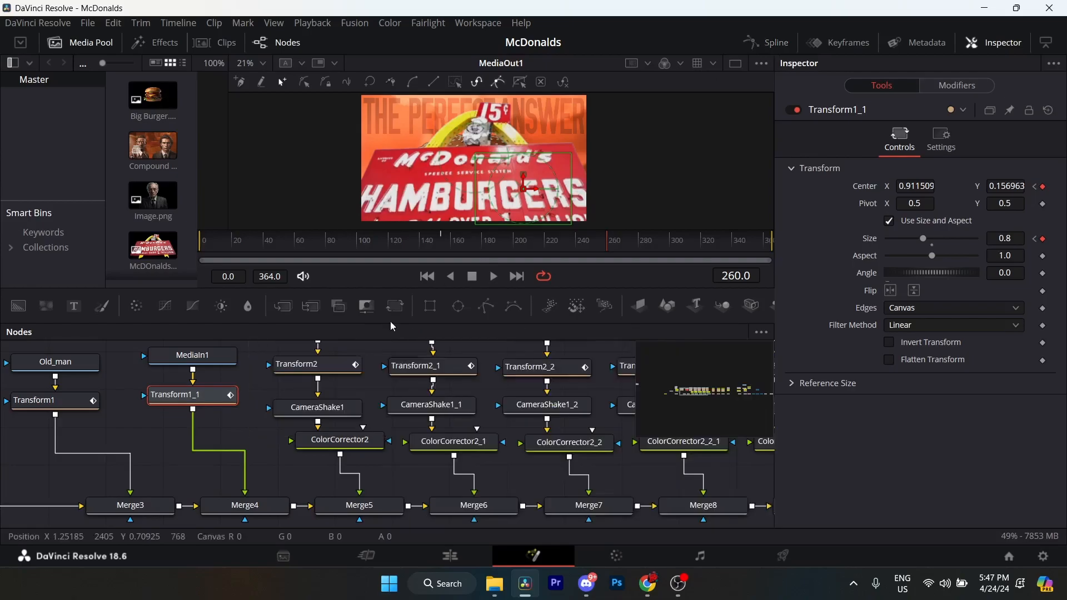
pyautogui.moveTo(266, 409); pyautogui.dragTo(303, 415)
# Check the Merge4 settings and trace how Transform1_1 connects to it alongside Merge3.
pyautogui.click(253, 466)
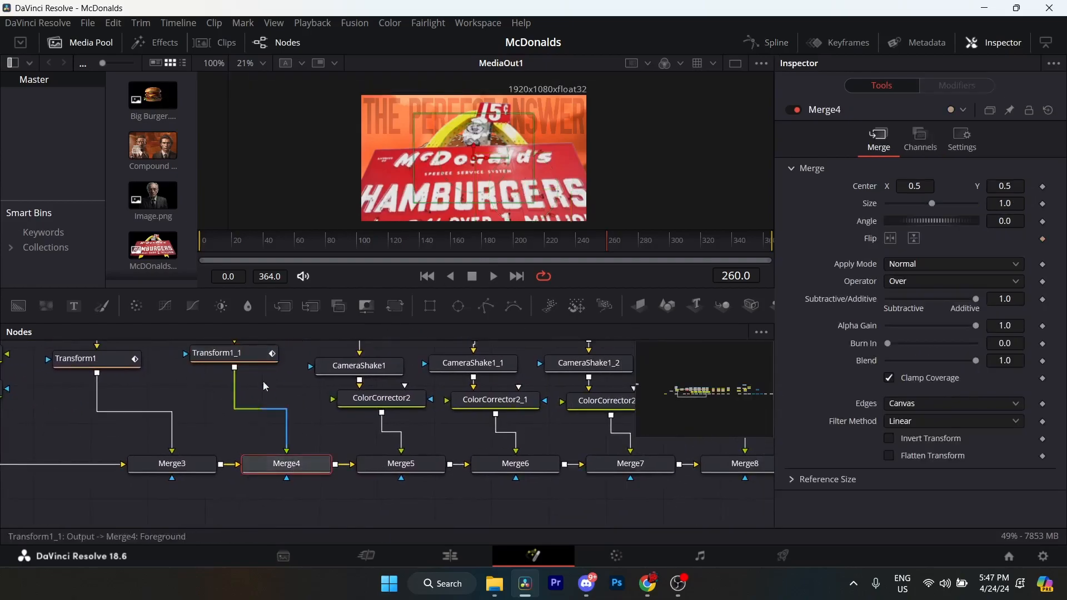
pyautogui.click(259, 357)
pyautogui.click(287, 482)
pyautogui.moveTo(330, 456); pyautogui.dragTo(443, 443)
pyautogui.click(267, 471)
pyautogui.moveTo(503, 374); pyautogui.dragTo(361, 466)
pyautogui.moveTo(340, 426); pyautogui.dragTo(373, 346)
# Follow the chain of merge nodes through to MediaOut1 and check the Merge11 settings.
pyautogui.scroll(-2, 364, 460)
pyautogui.moveTo(321, 474); pyautogui.dragTo(201, 475)
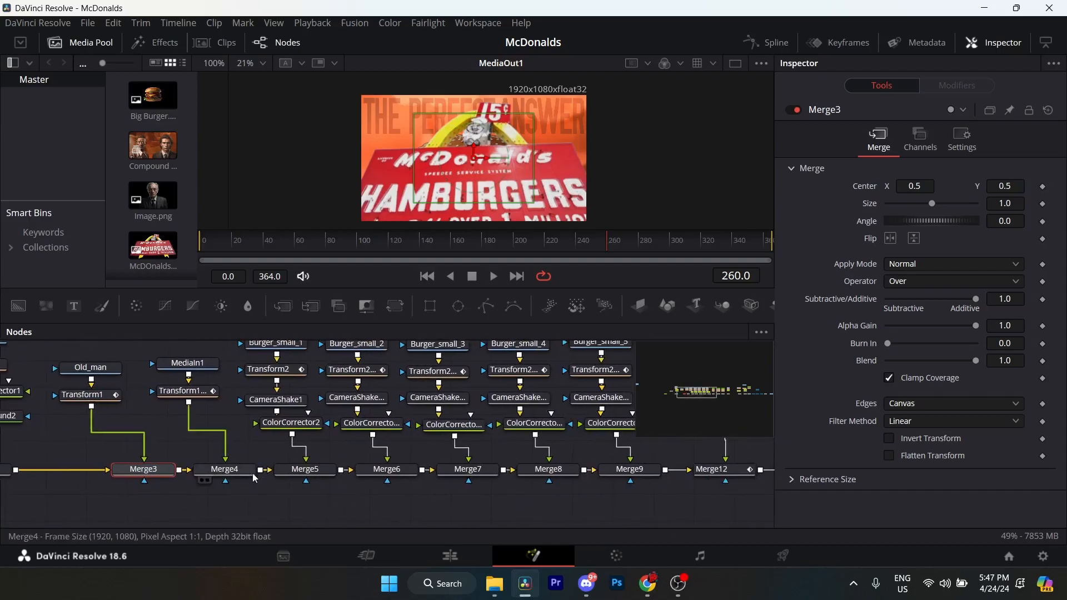
pyautogui.moveTo(454, 476); pyautogui.dragTo(276, 477)
pyautogui.moveTo(478, 472); pyautogui.dragTo(209, 486)
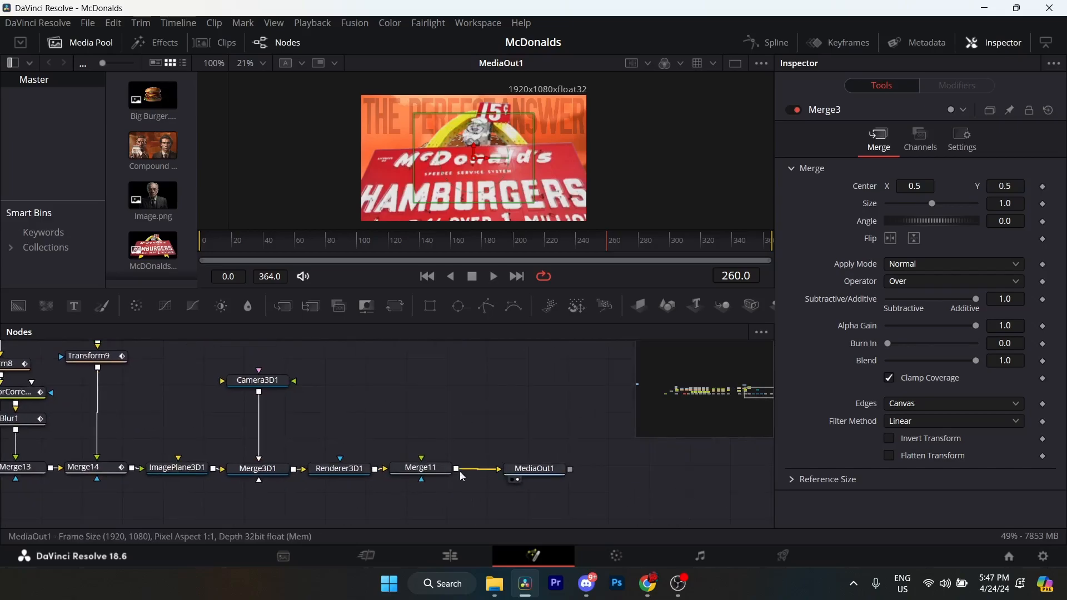
pyautogui.click(421, 468)
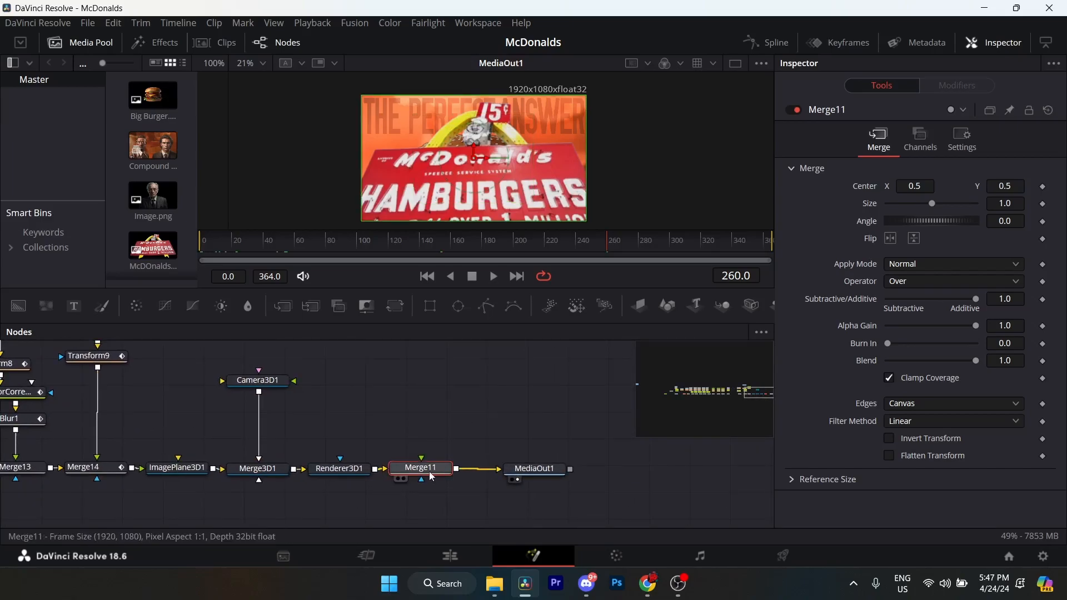
# Return to the Burger_small_1 image node, examine its settings and preview the small burgers between frames 50 and 25.
pyautogui.moveTo(298, 433); pyautogui.dragTo(689, 436)
pyautogui.moveTo(52, 437); pyautogui.dragTo(745, 438)
pyautogui.moveTo(55, 438); pyautogui.dragTo(224, 438)
pyautogui.moveTo(447, 439); pyautogui.dragTo(394, 445)
pyautogui.scroll(3, 363, 426)
pyautogui.moveTo(392, 381); pyautogui.dragTo(392, 457)
pyautogui.click(390, 397)
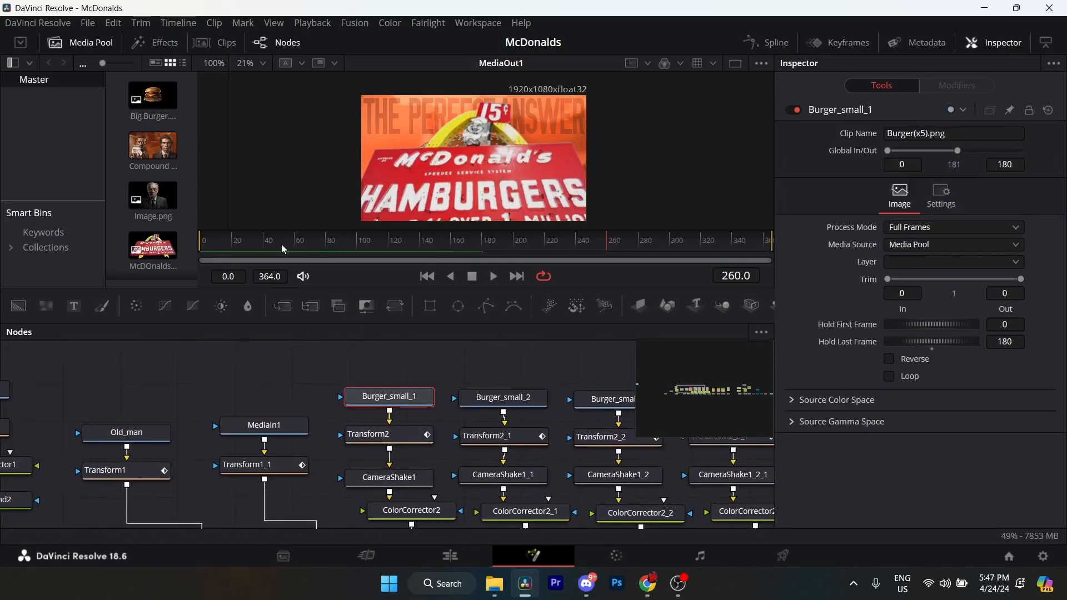
pyautogui.click(278, 245)
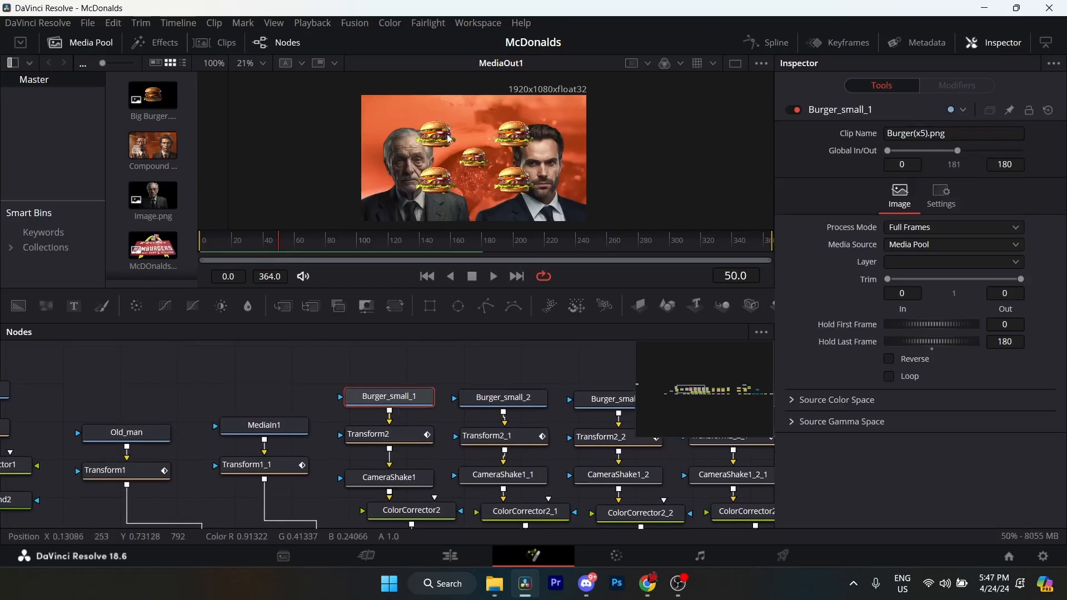
pyautogui.moveTo(260, 242); pyautogui.dragTo(241, 243)
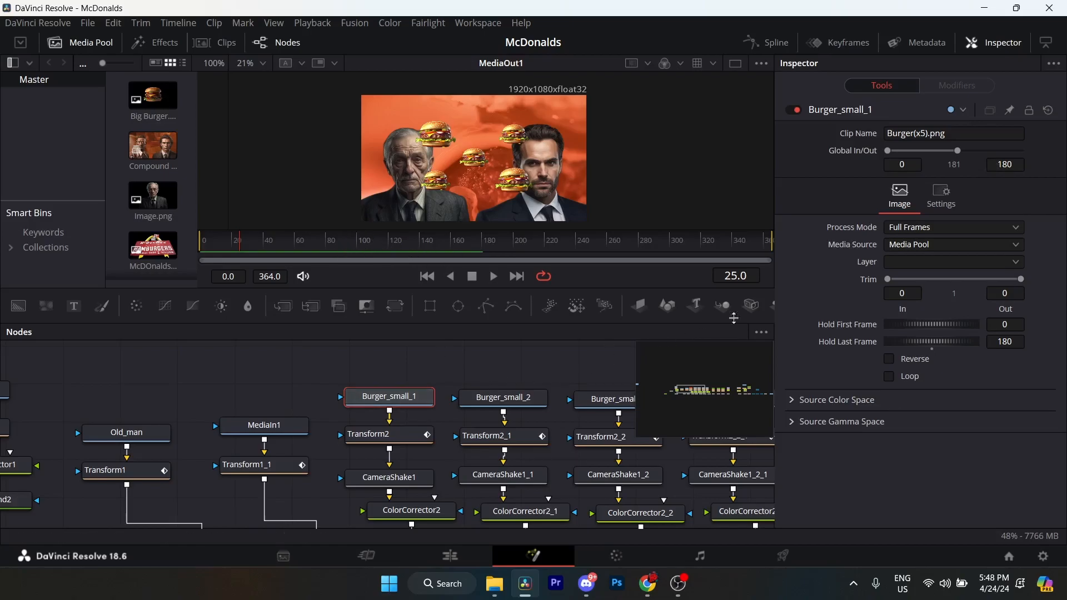
# Examine Transform2's Size keyframes for the first small burger at frames 4 and 29.
pyautogui.click(378, 439)
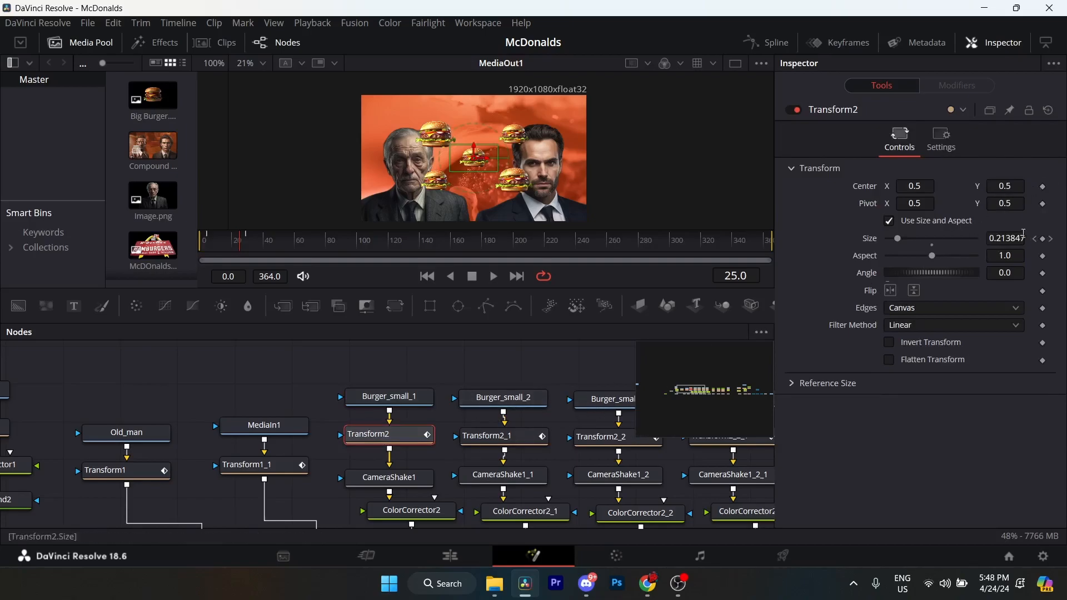
pyautogui.click(1035, 239)
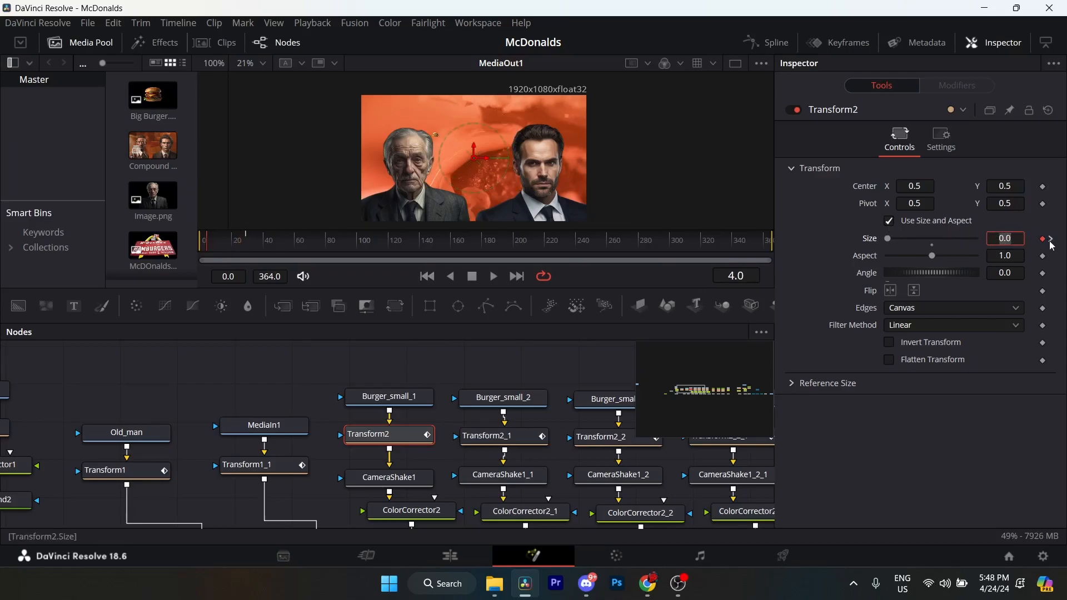
pyautogui.click(1052, 239)
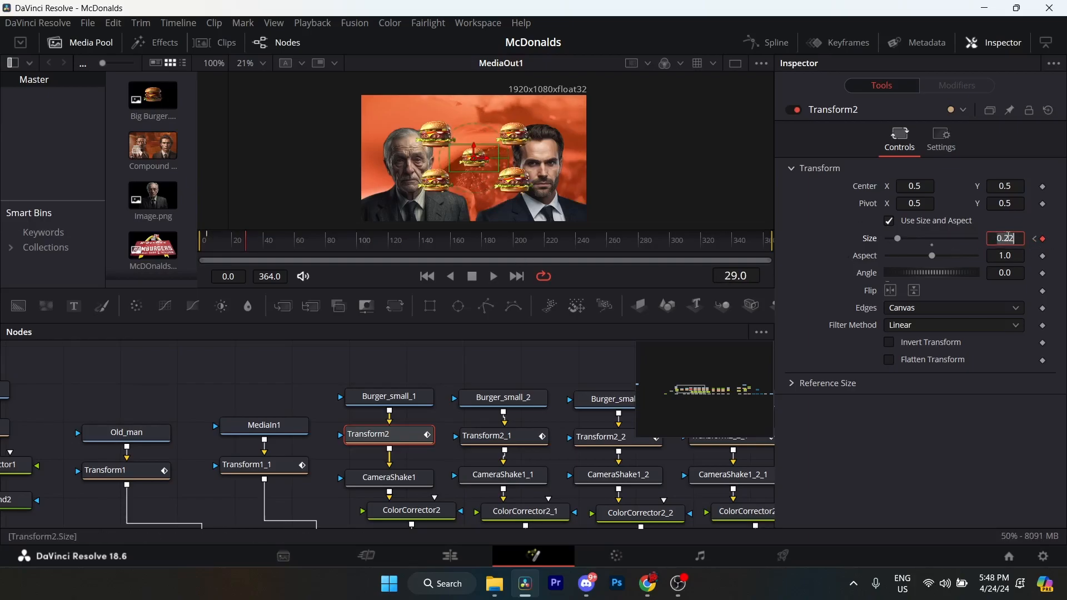
# Review the CameraShake1 settings and the full list of ColorCorrector2 correction settings.
pyautogui.moveTo(432, 439); pyautogui.dragTo(344, 371)
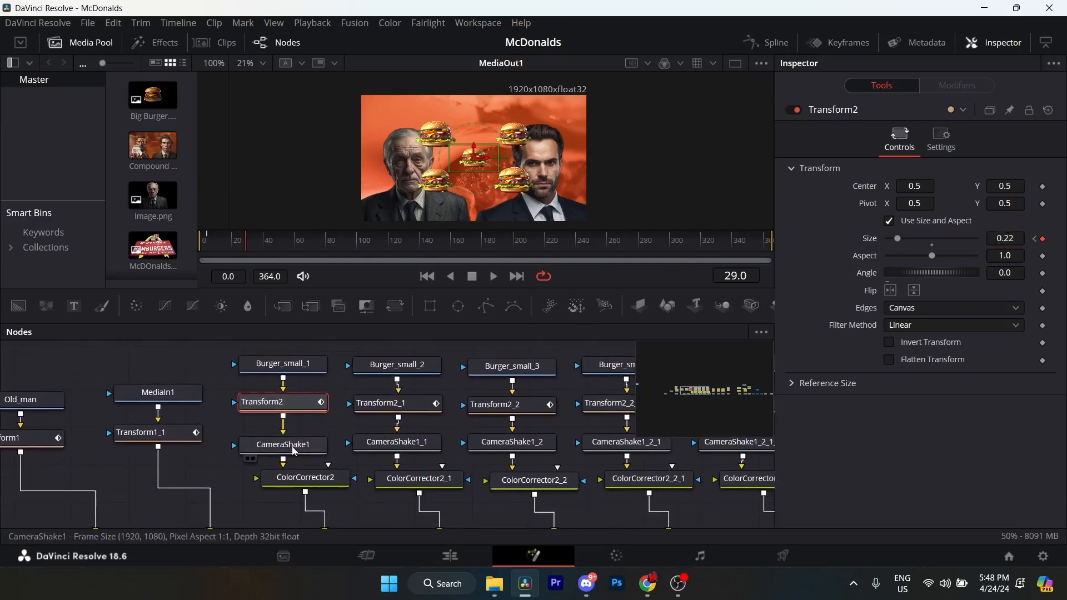
pyautogui.click(295, 450)
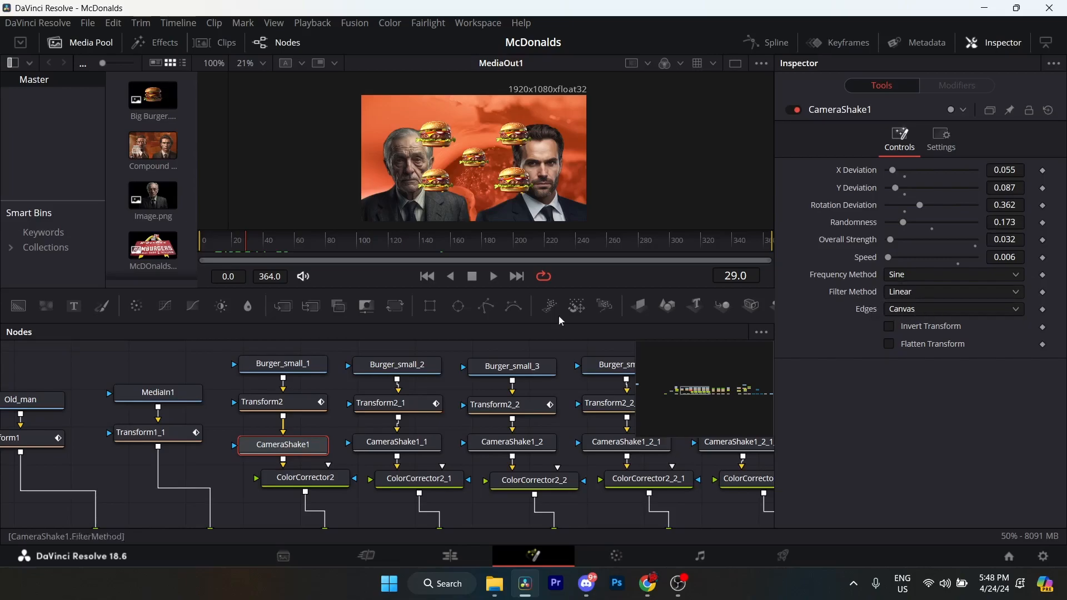
pyautogui.click(307, 479)
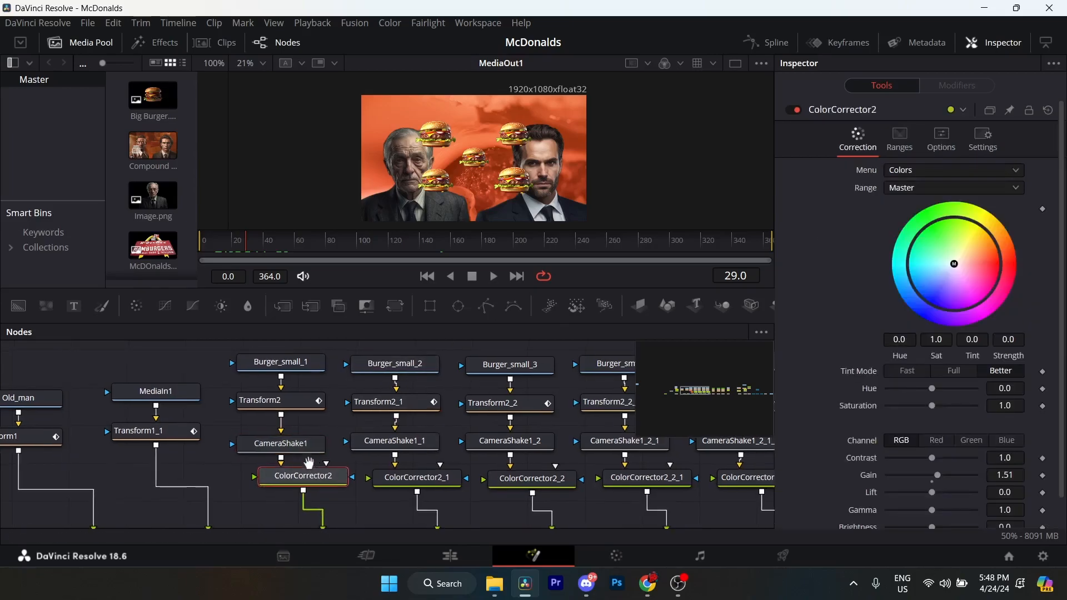
pyautogui.scroll(-3, 549, 361)
pyautogui.hscroll(2, 548, 361)
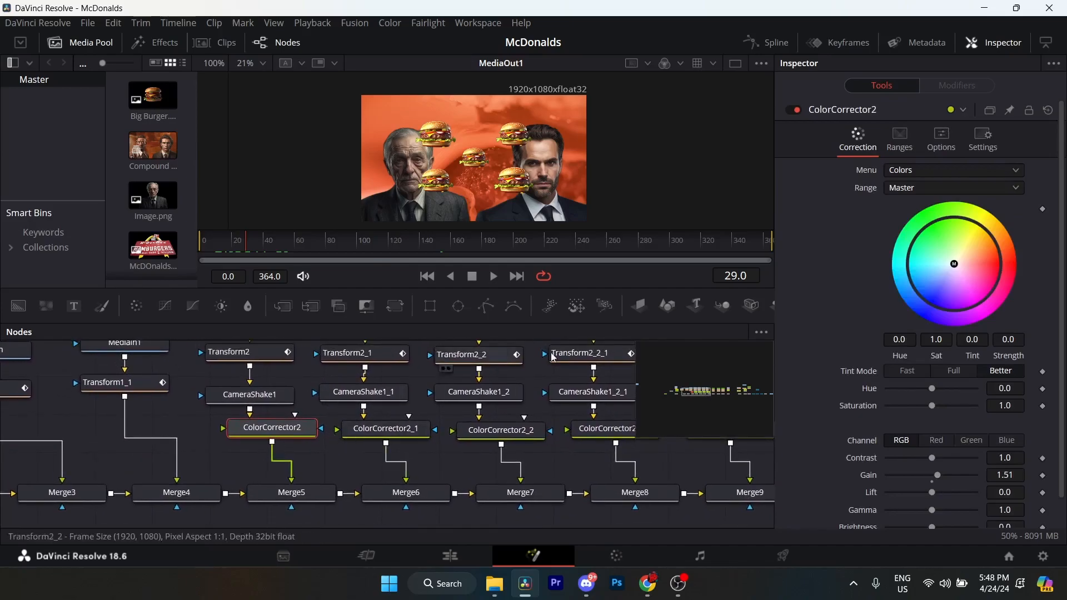
pyautogui.scroll(-1, 839, 275)
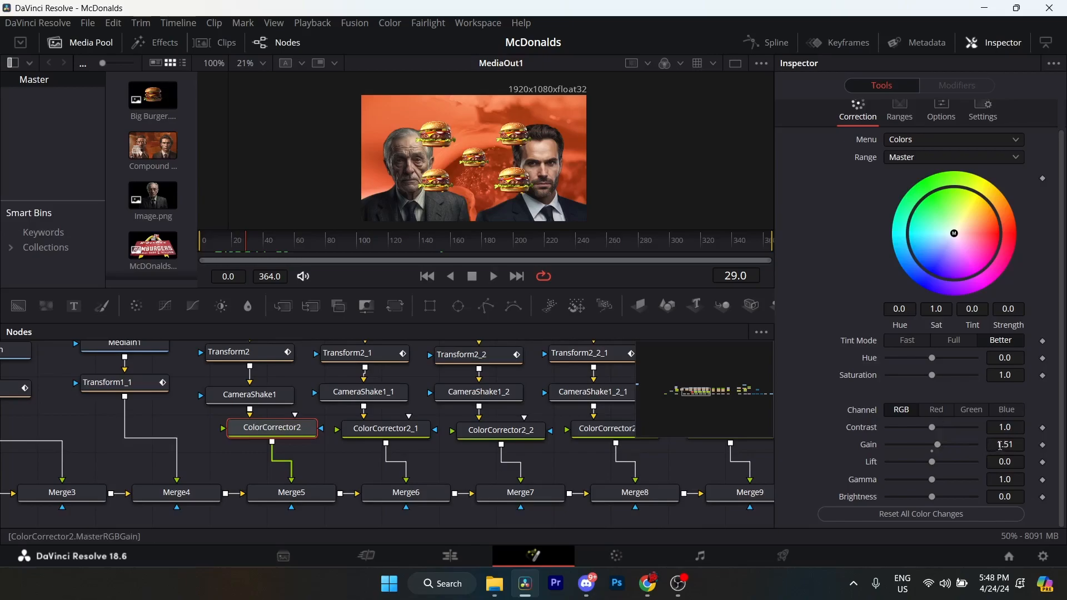
# Check how ColorCorrector2 feeds into Merge5 and review the Merge5 settings.
pyautogui.scroll(1, 970, 413)
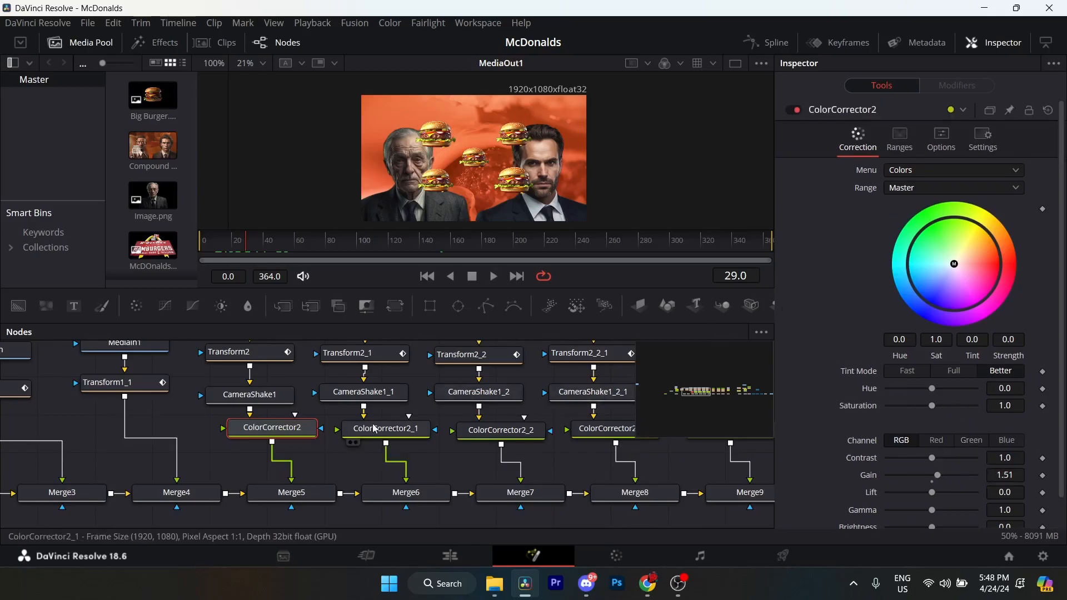
pyautogui.hscroll(-1, 375, 429)
pyautogui.click(305, 499)
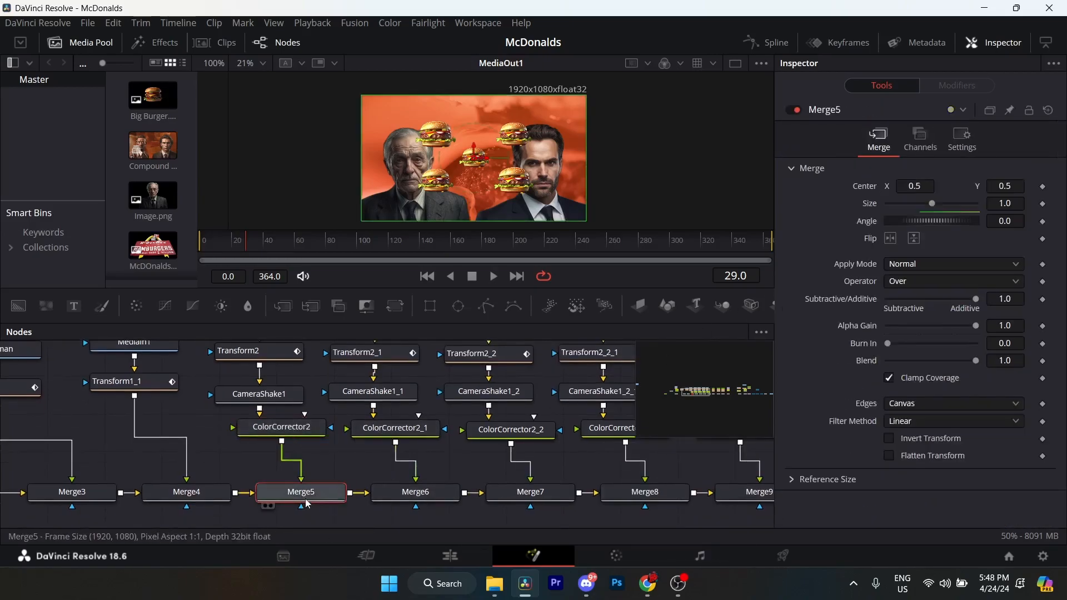
# Examine Transform2's Size animation curve in the Spline editor, selecting both keyframes to inspect their easing handles.
pyautogui.moveTo(258, 487); pyautogui.dragTo(339, 538)
pyautogui.moveTo(304, 464); pyautogui.dragTo(308, 512)
pyautogui.click(334, 450)
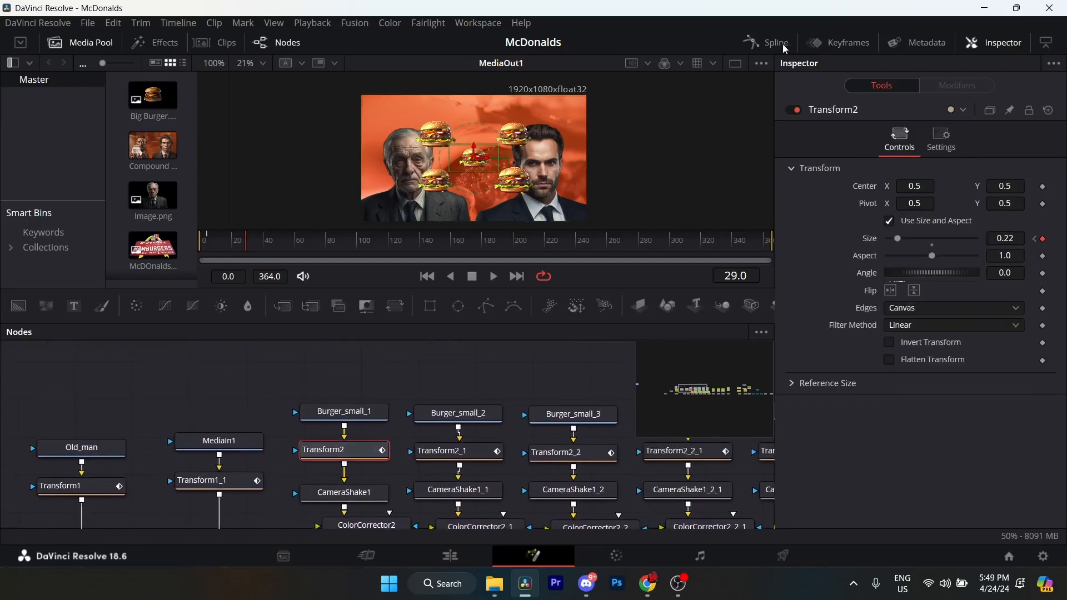
pyautogui.click(757, 39)
pyautogui.moveTo(250, 476); pyautogui.dragTo(139, 496)
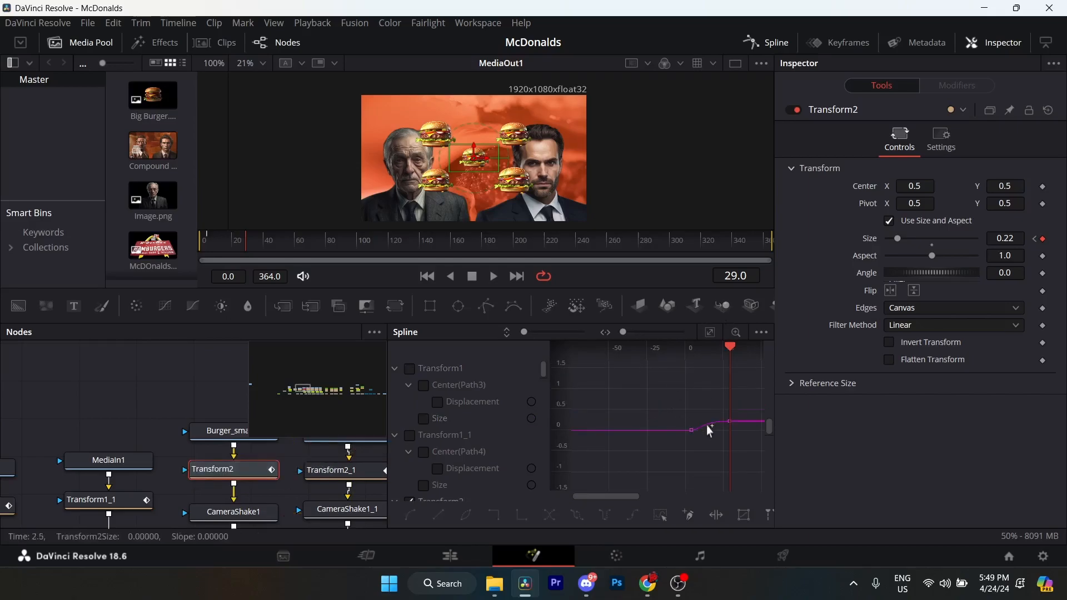
pyautogui.click(710, 333)
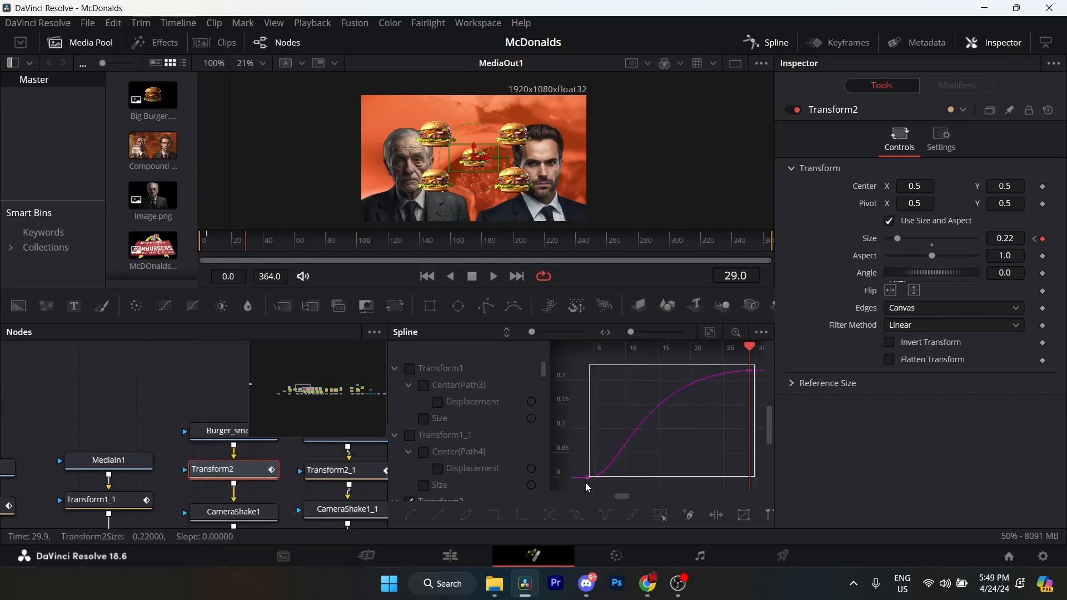
pyautogui.moveTo(585, 486); pyautogui.dragTo(758, 362)
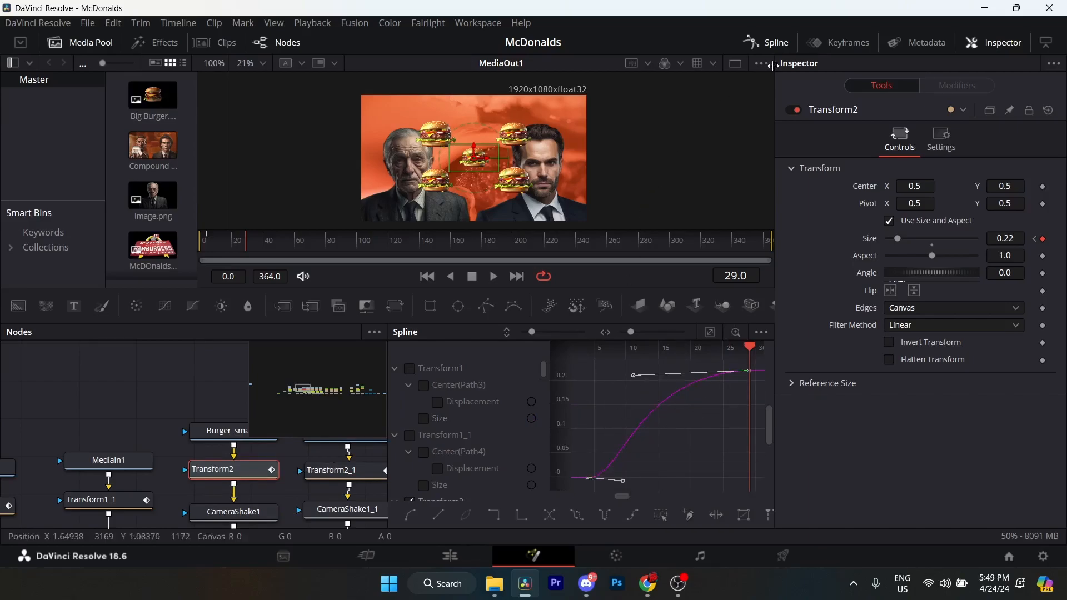
pyautogui.click(766, 43)
pyautogui.moveTo(410, 429); pyautogui.dragTo(289, 452)
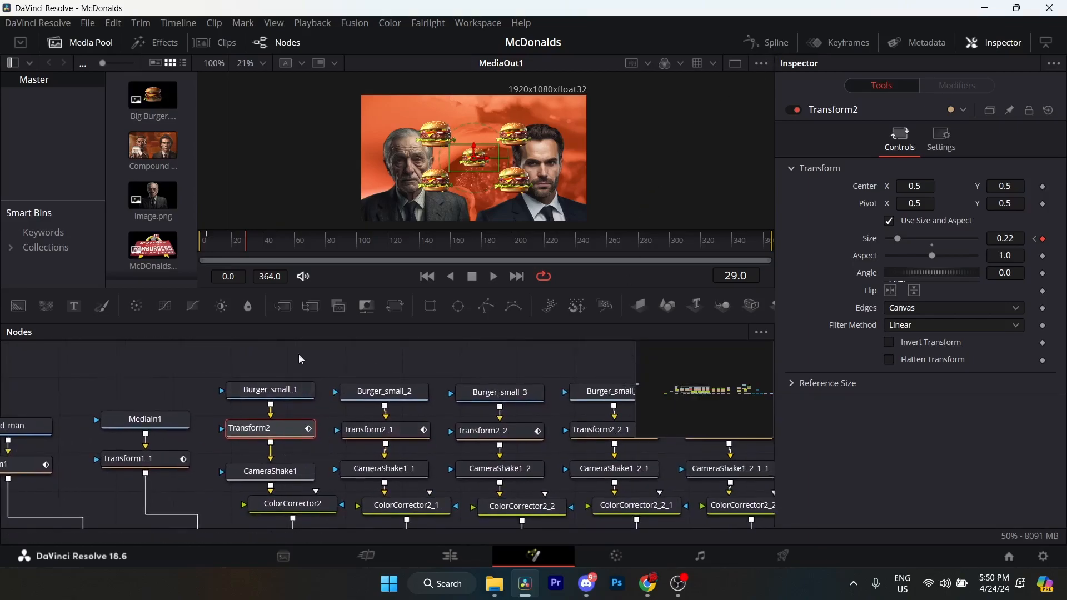
# Look over the node chains of the five small burgers and open CameraShake1_1's settings.
pyautogui.moveTo(360, 384); pyautogui.dragTo(363, 383)
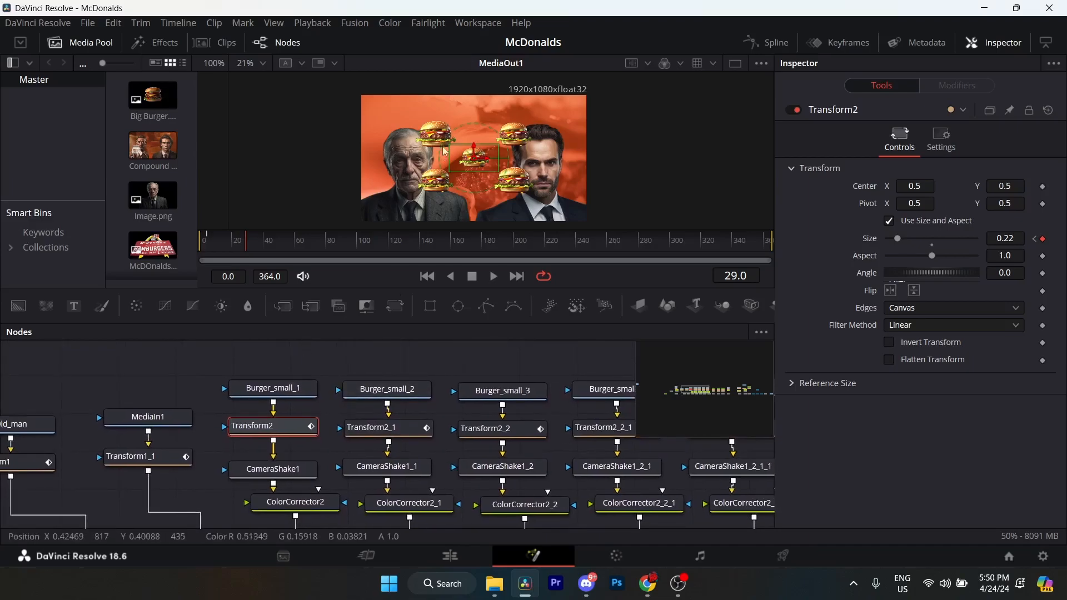
pyautogui.moveTo(276, 408); pyautogui.dragTo(299, 336)
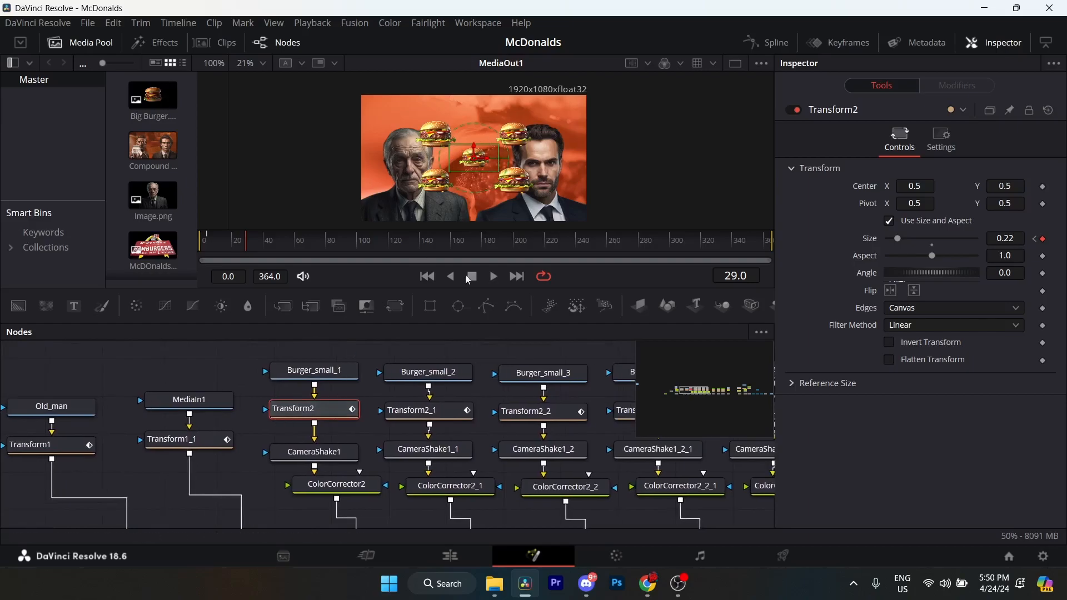
pyautogui.click(427, 449)
pyautogui.hscroll(5, 411, 439)
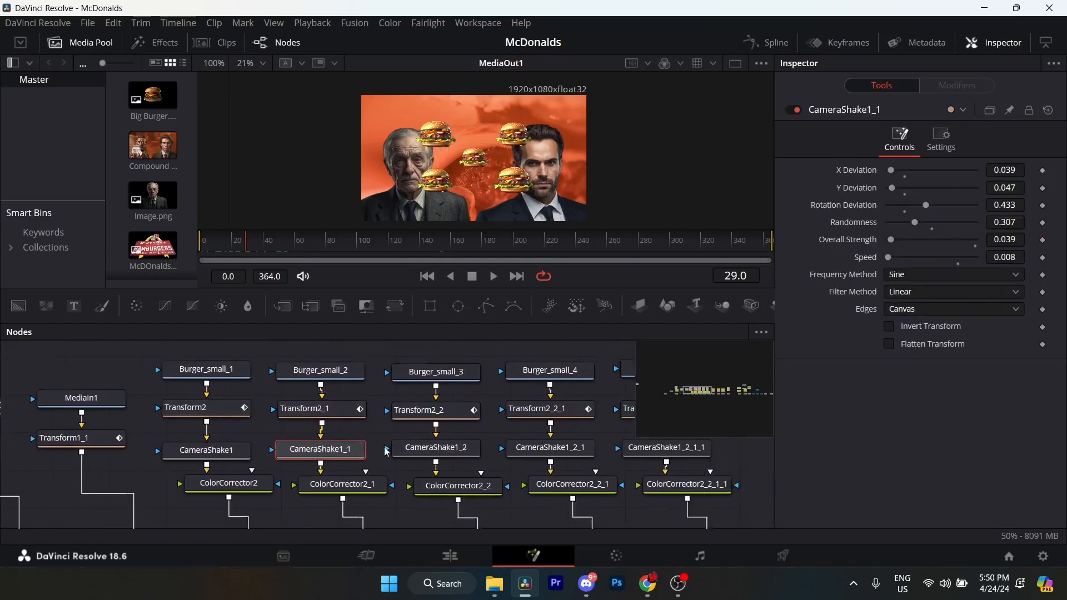
pyautogui.moveTo(316, 452); pyautogui.dragTo(484, 449)
pyautogui.scroll(-2, 436, 410)
pyautogui.moveTo(435, 412); pyautogui.dragTo(437, 429)
# Try duplicating the Burger_small_1, Transform2, CameraShake1 and ColorCorrector2 chain onto the second small burger's position.
pyautogui.moveTo(368, 360); pyautogui.dragTo(425, 522)
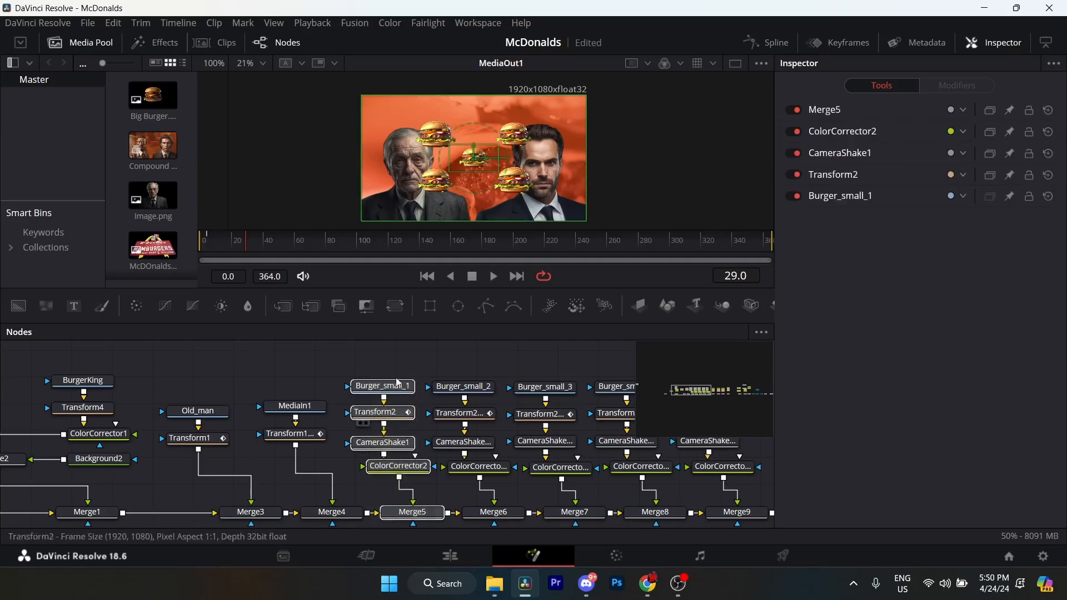
pyautogui.moveTo(366, 356); pyautogui.dragTo(425, 492)
pyautogui.hotkey('ctrl', 'c')
pyautogui.click(426, 359)
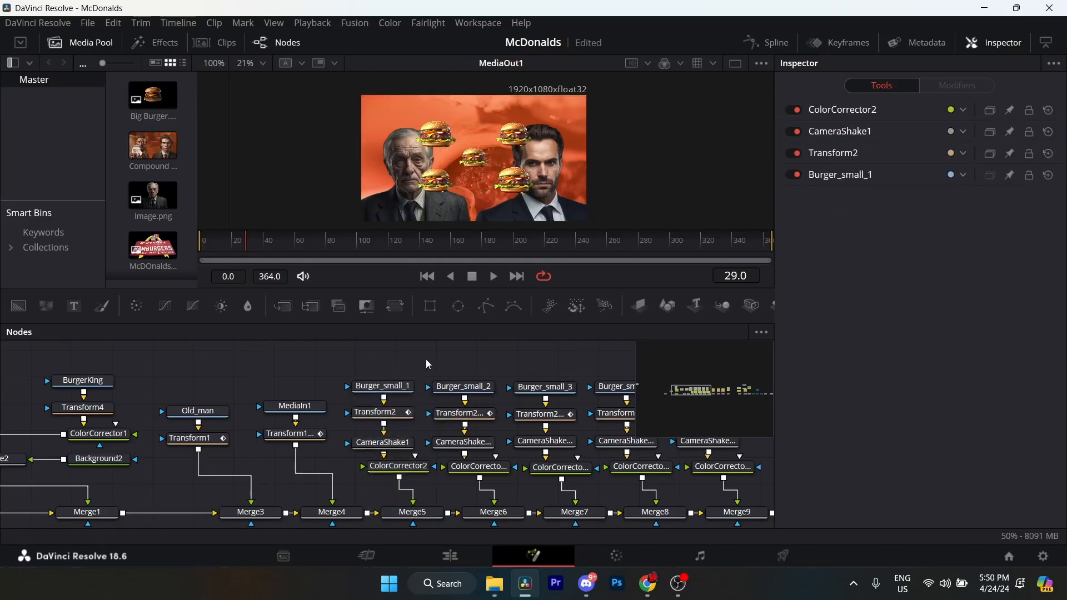
pyautogui.hotkey('ctrl', 'v')
pyautogui.moveTo(444, 441); pyautogui.dragTo(487, 482)
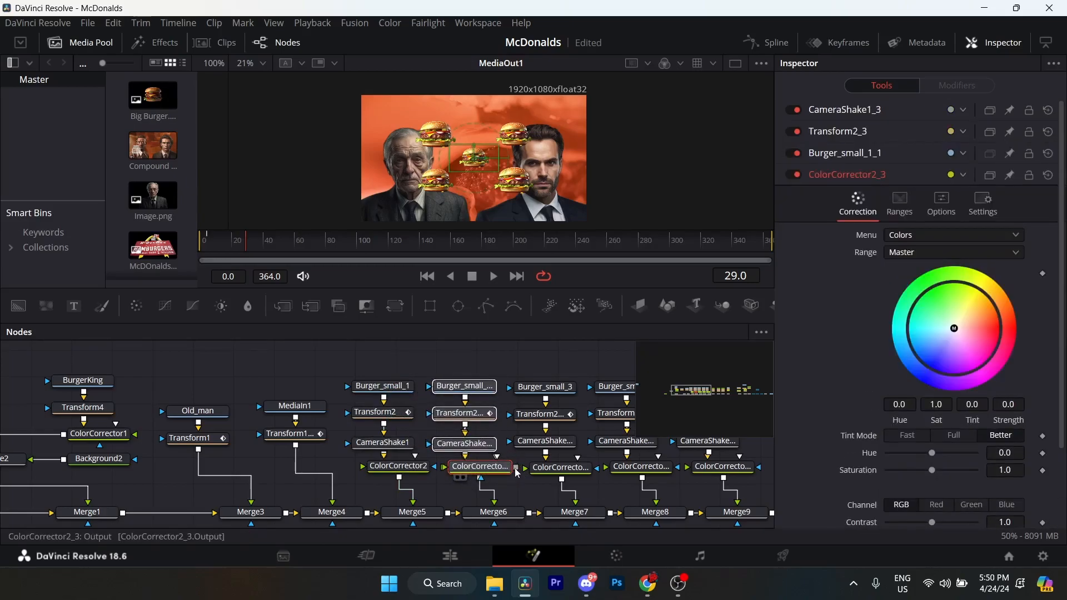
pyautogui.click(467, 376)
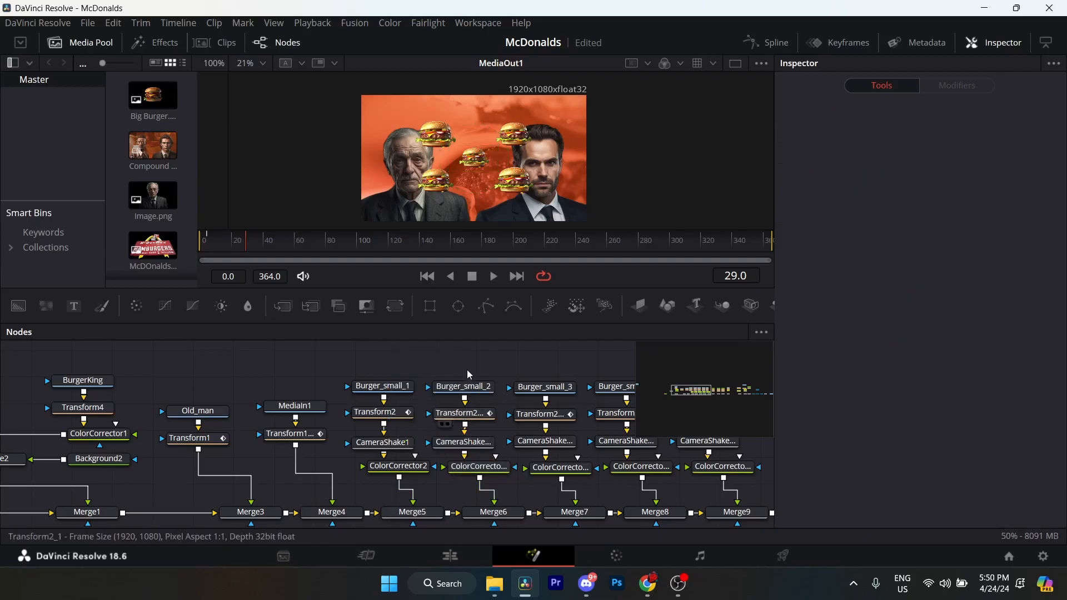
# Check how the small burger chains feed into Merge5, Merge6, Merge7 and Merge8.
pyautogui.moveTo(492, 442); pyautogui.dragTo(457, 433)
pyautogui.moveTo(527, 430); pyautogui.dragTo(384, 420)
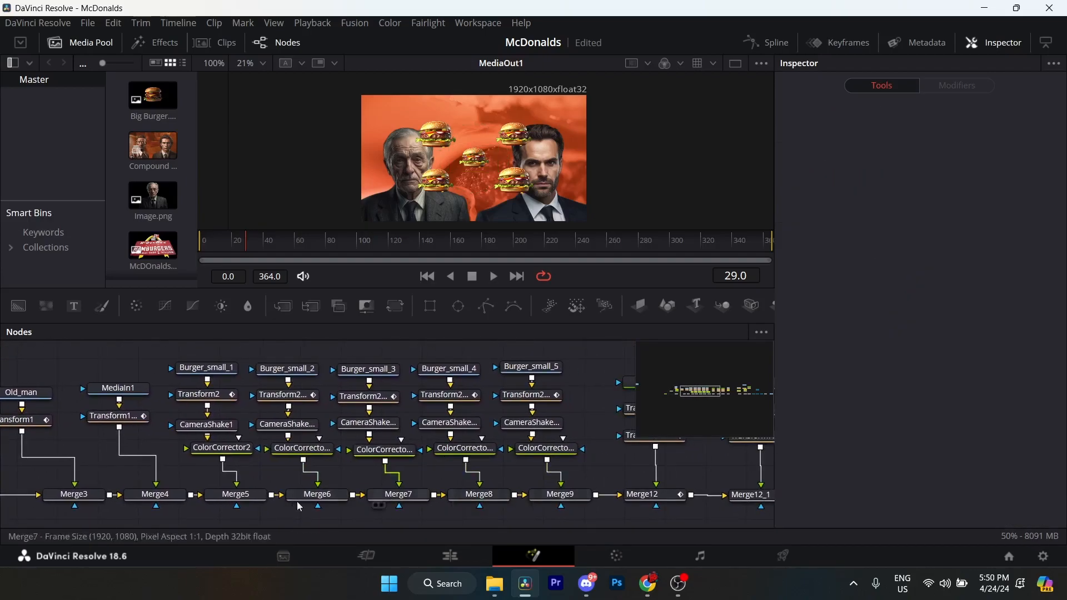
pyautogui.click(238, 498)
pyautogui.click(337, 496)
pyautogui.click(413, 496)
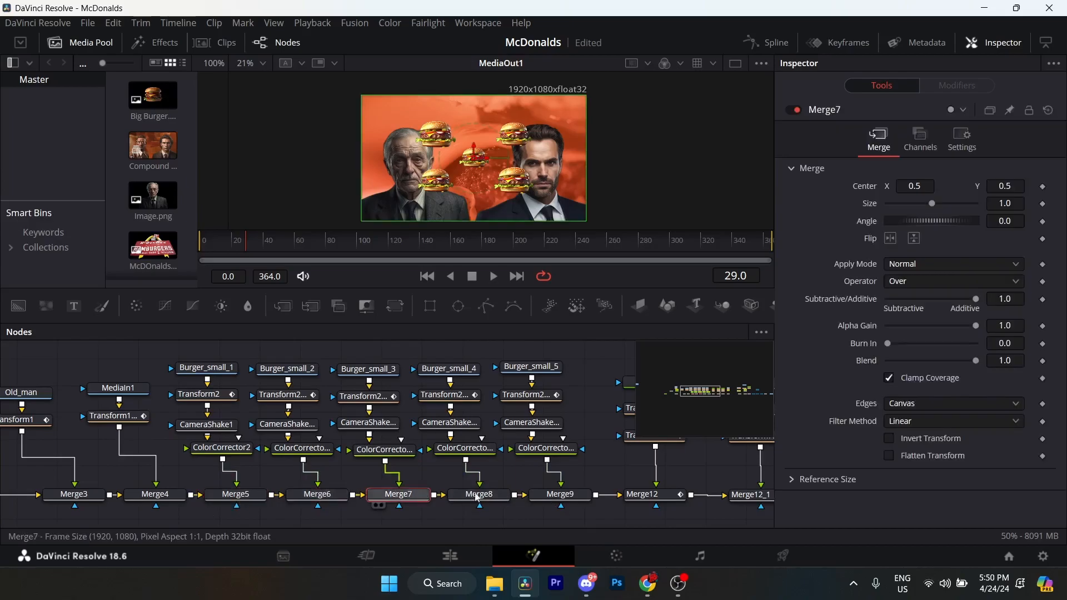
pyautogui.click(494, 498)
pyautogui.moveTo(577, 516); pyautogui.dragTo(187, 350)
# Compare the Transform2 and Transform2_1 settings of the first two small burgers and glance at CameraShake1_1.
pyautogui.click(220, 400)
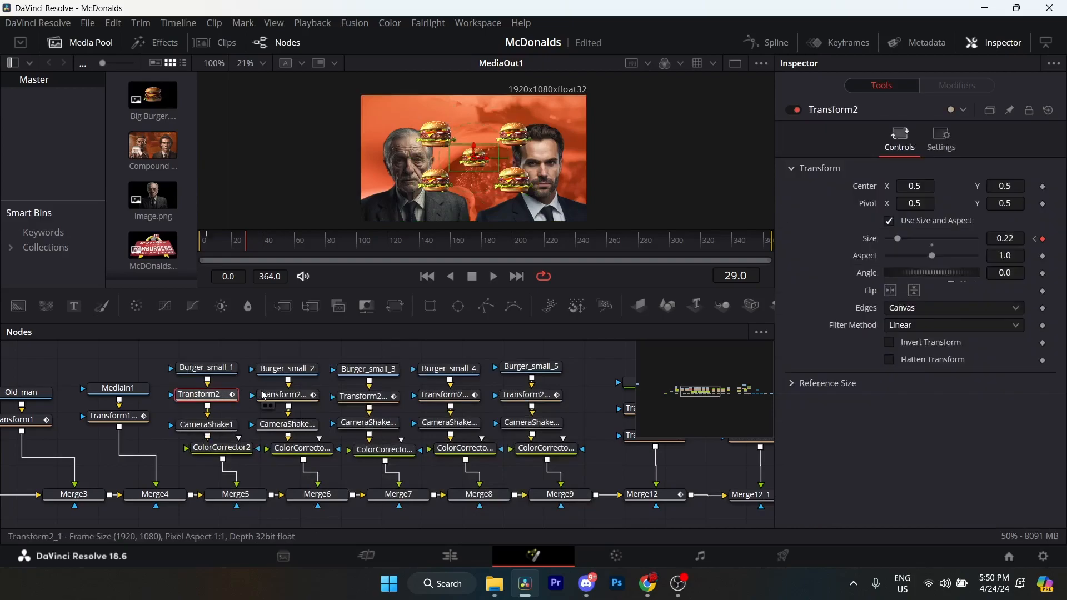
pyautogui.scroll(3, 220, 400)
pyautogui.click(315, 417)
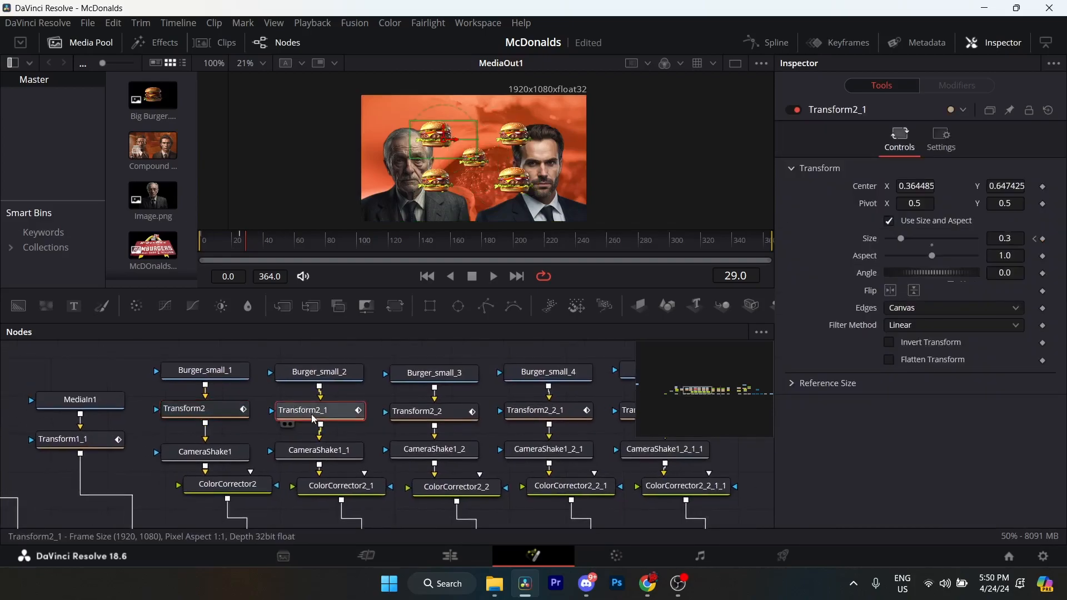
pyautogui.click(326, 452)
pyautogui.click(320, 413)
pyautogui.moveTo(339, 388); pyautogui.dragTo(382, 408)
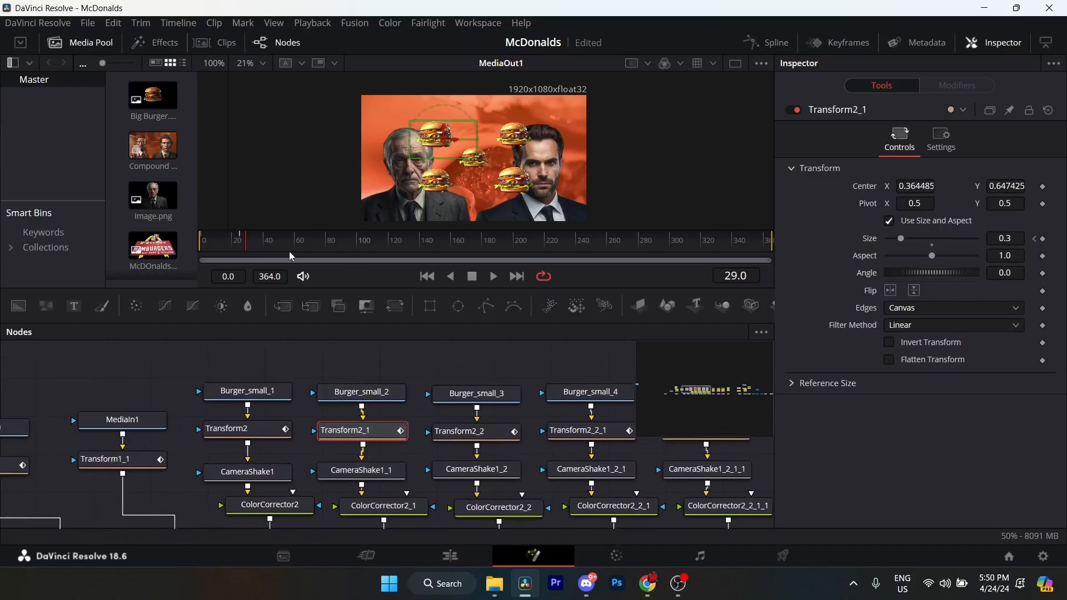
# Examine Transform2_1's Size keyframes at frames 25 and 0 and preview the burgers growing between them.
pyautogui.click(1035, 240)
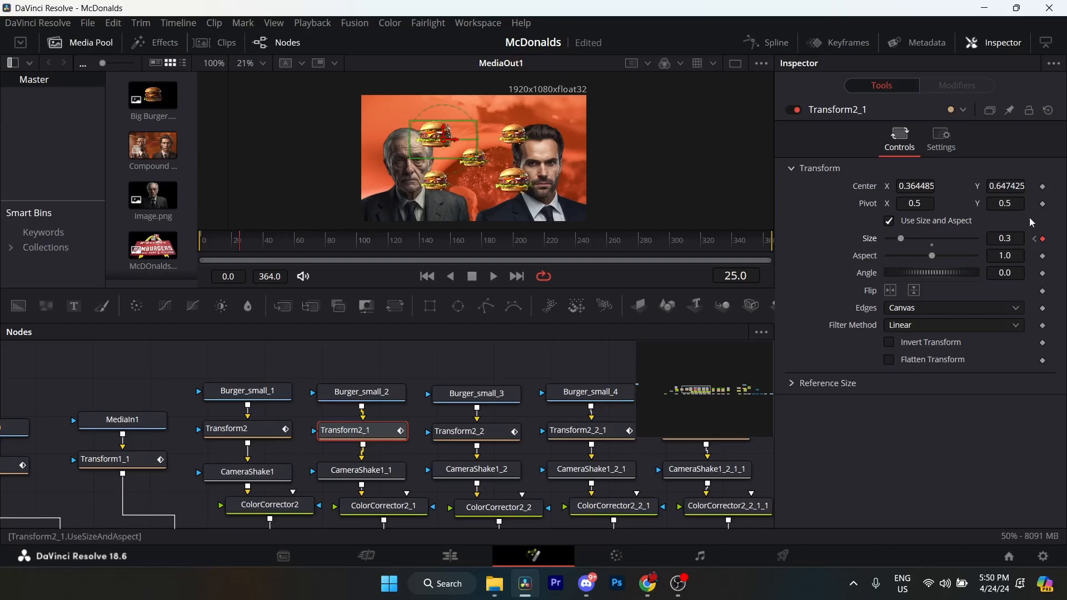
pyautogui.click(1035, 240)
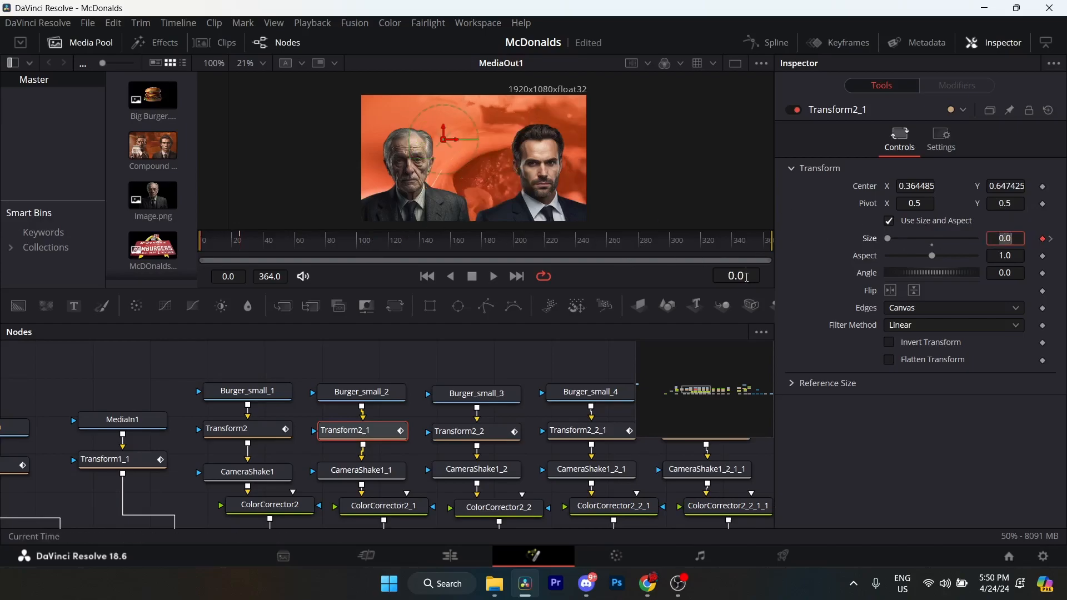
pyautogui.click(1052, 240)
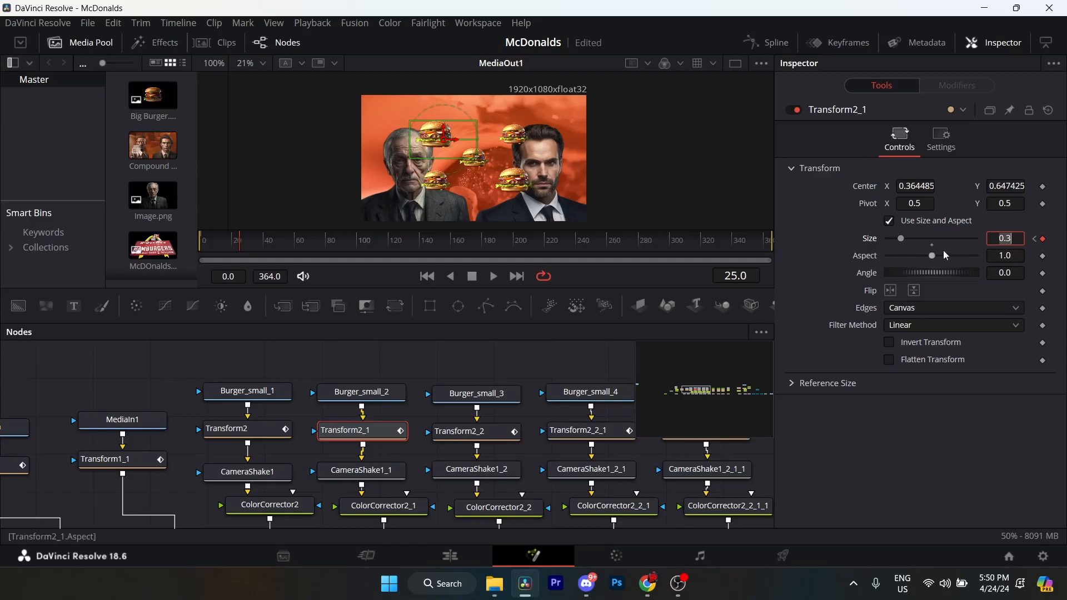
pyautogui.click(198, 244)
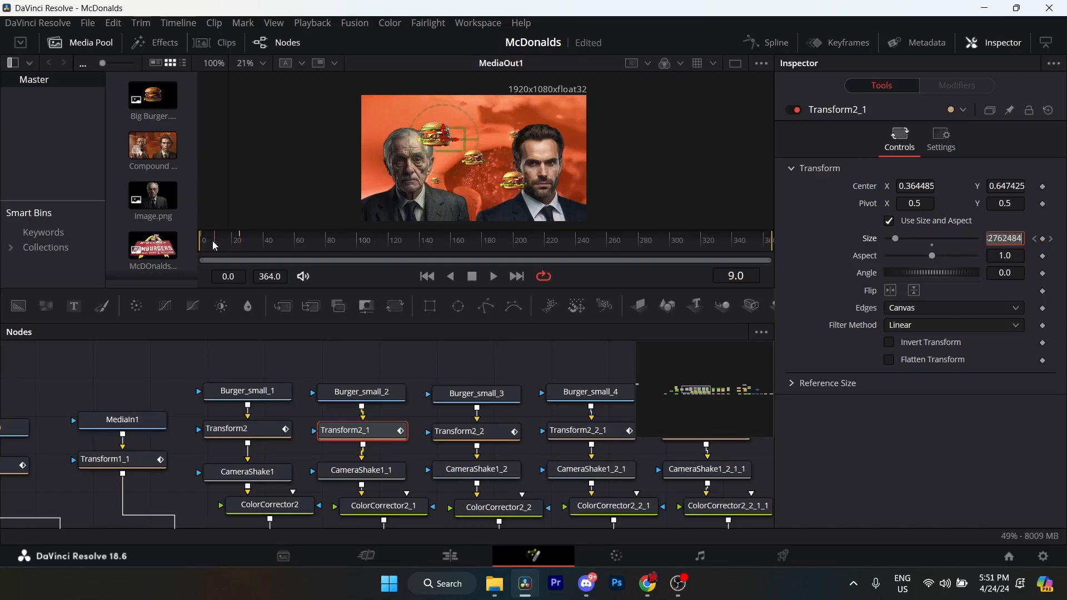
pyautogui.moveTo(202, 244); pyautogui.dragTo(239, 243)
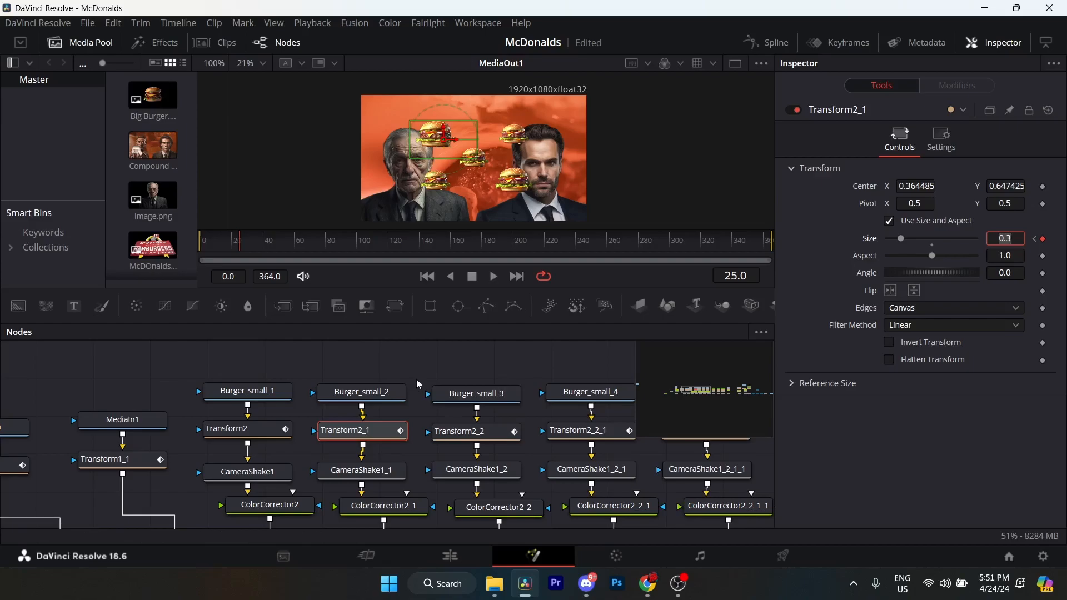
# Review the second small burger's CameraShake1_1, ColorCorrector2_1 and Merge6 settings.
pyautogui.moveTo(382, 472); pyautogui.dragTo(386, 434)
pyautogui.click(386, 434)
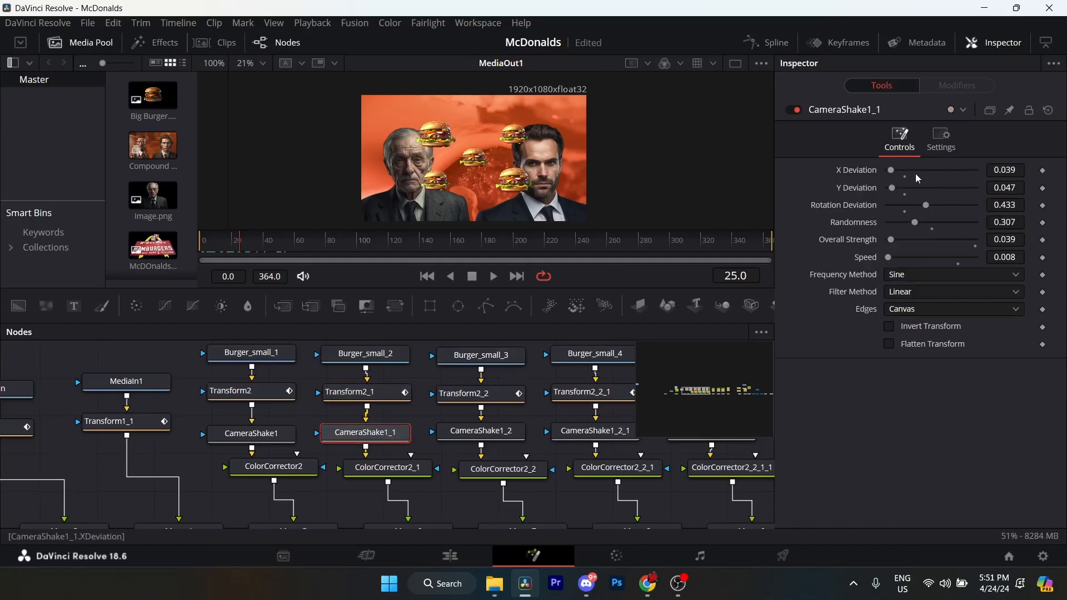
pyautogui.moveTo(429, 455)
pyautogui.mouseDown()
pyautogui.moveTo(410, 443)
pyautogui.moveTo(435, 415)
pyautogui.moveTo(423, 464)
pyautogui.mouseUp()
pyautogui.click(375, 459)
pyautogui.click(400, 465)
pyautogui.scroll(5, 423, 464)
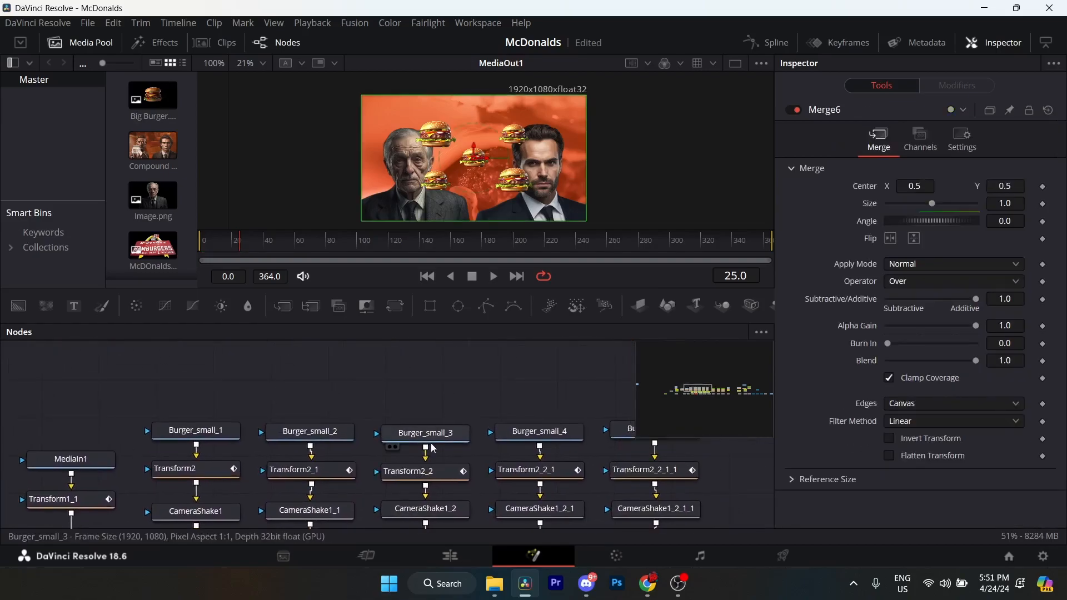
# Compare Burger_small_3's Transform2_2 with the first two burgers' transforms and examine its Size keyframes at frames 13 and 38.
pyautogui.click(434, 443)
pyautogui.scroll(-2, 439, 445)
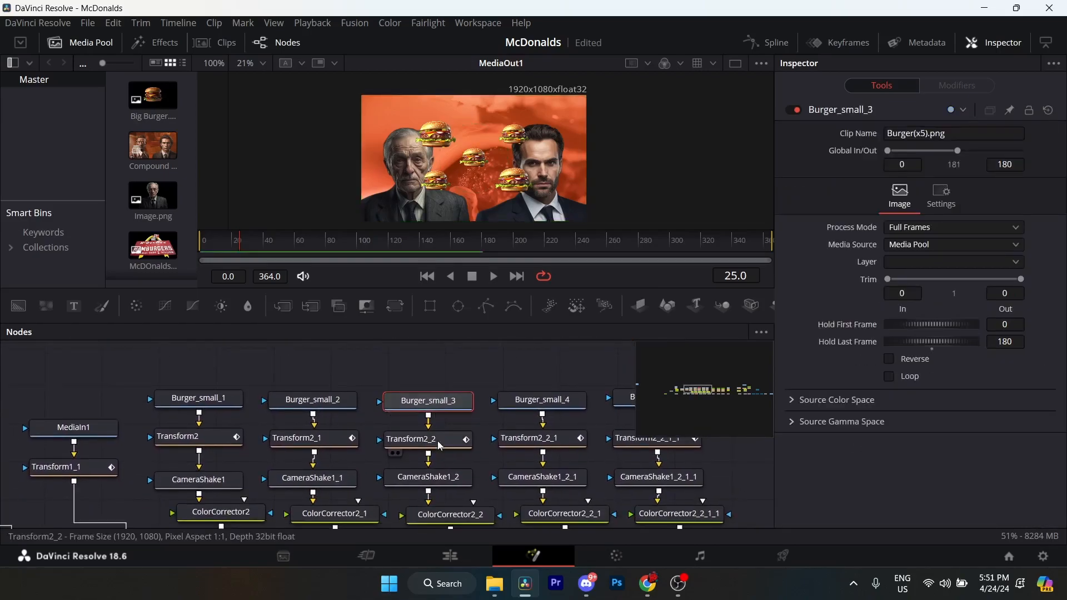
pyautogui.click(440, 446)
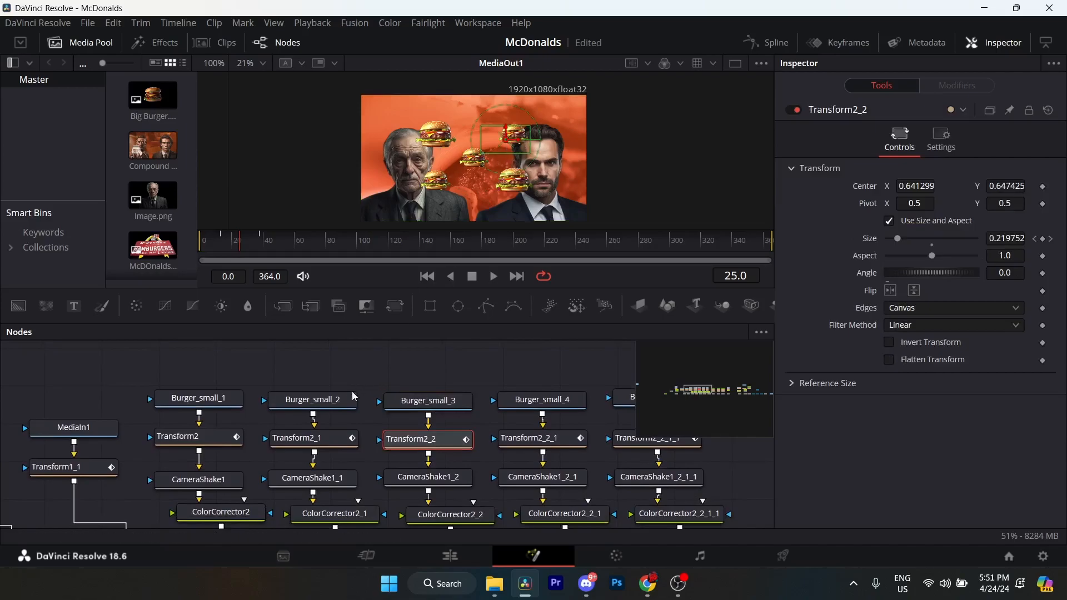
pyautogui.click(327, 439)
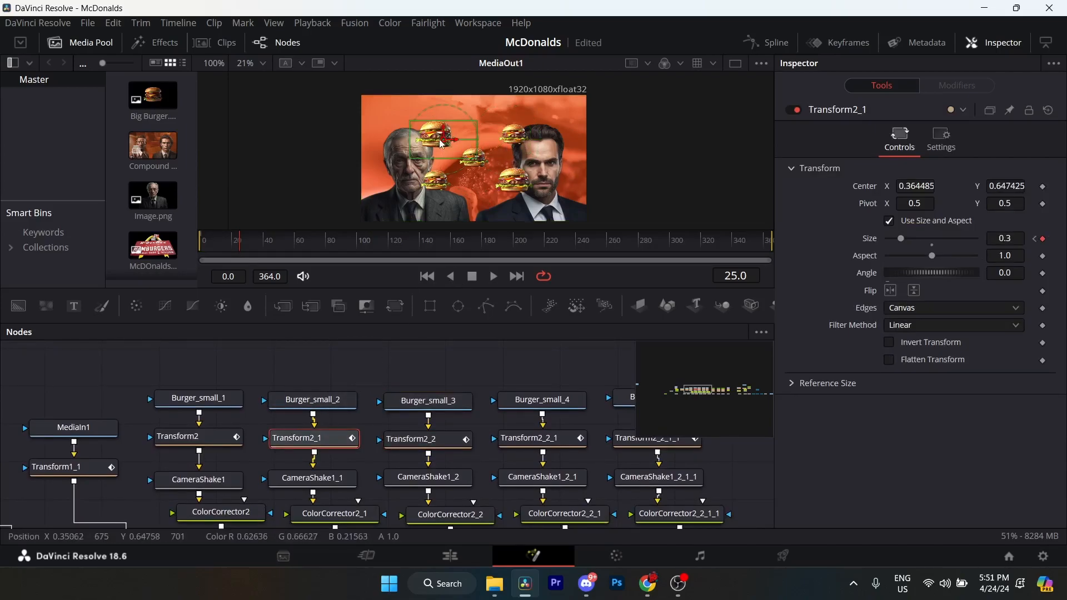
pyautogui.click(222, 440)
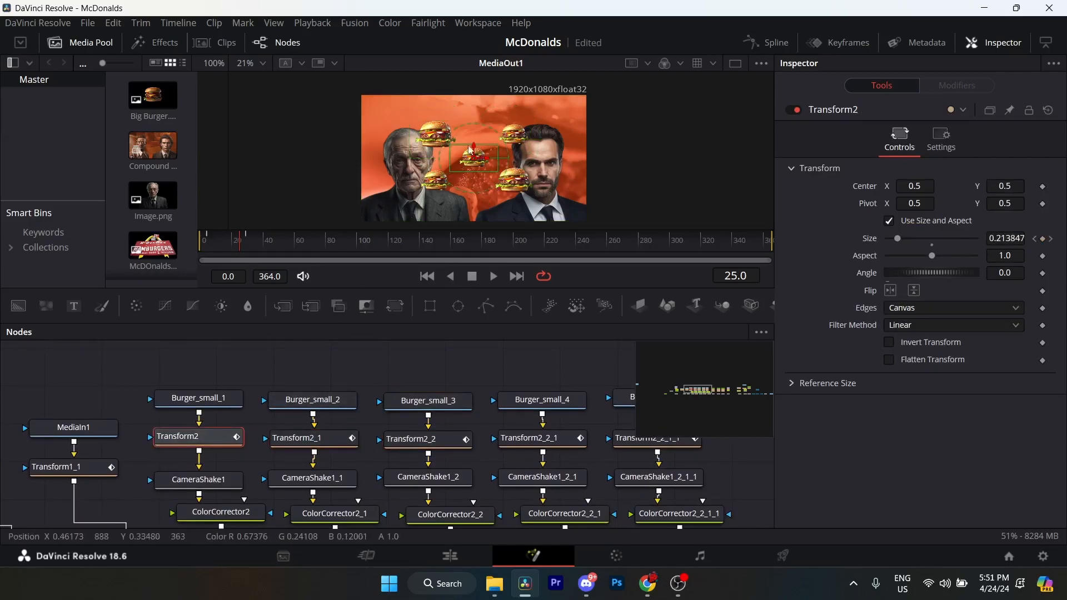
pyautogui.click(433, 438)
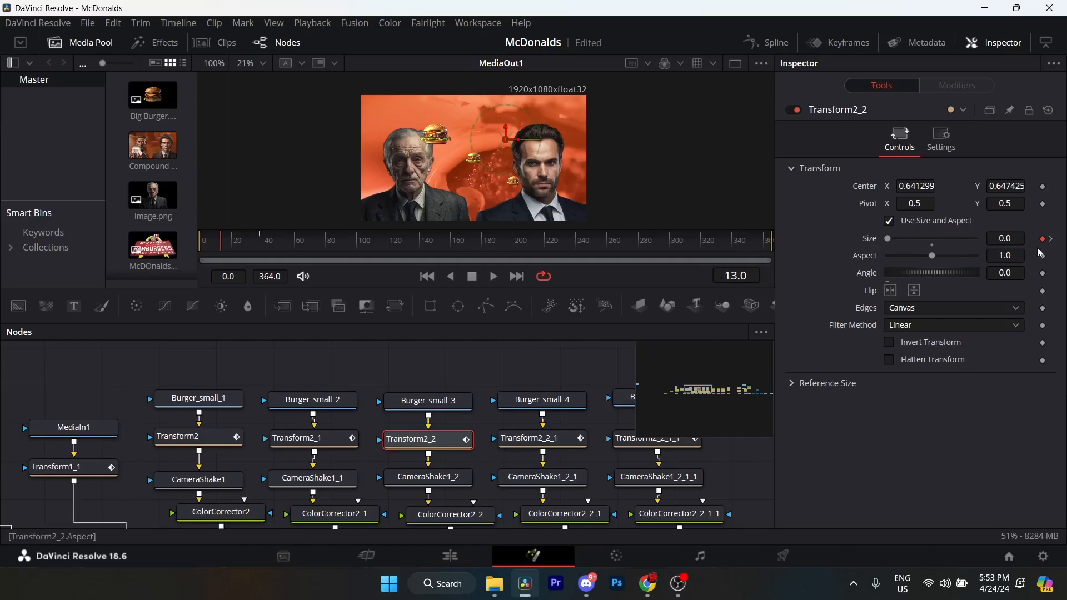
pyautogui.click(1053, 242)
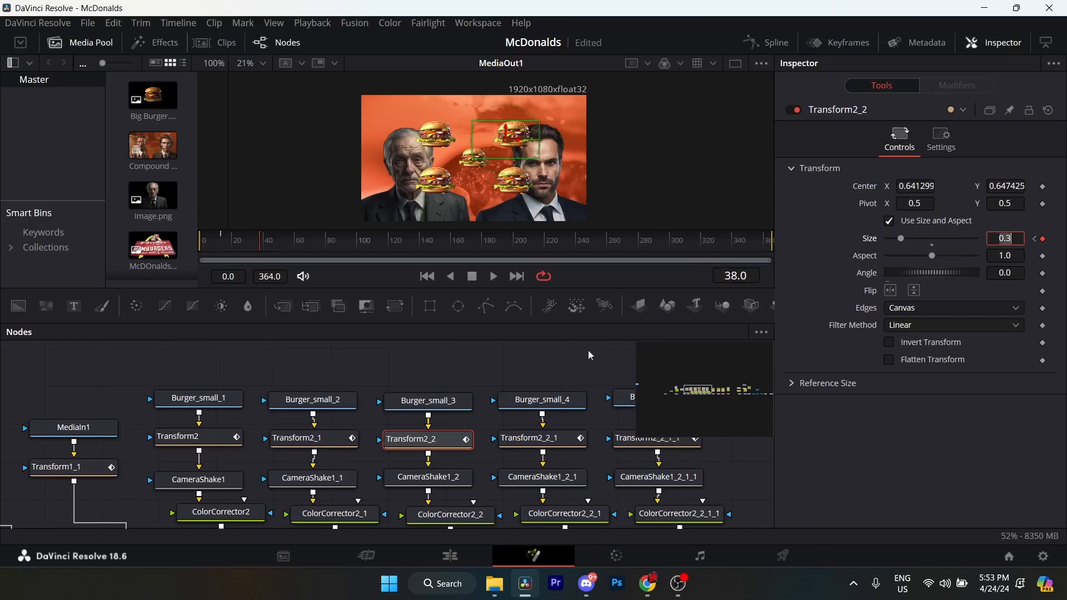
# Compare the Center position of Transform2_2_1 with Transform2_1 and Transform2_2, and check its Size keyframe at frame 13.
pyautogui.click(548, 444)
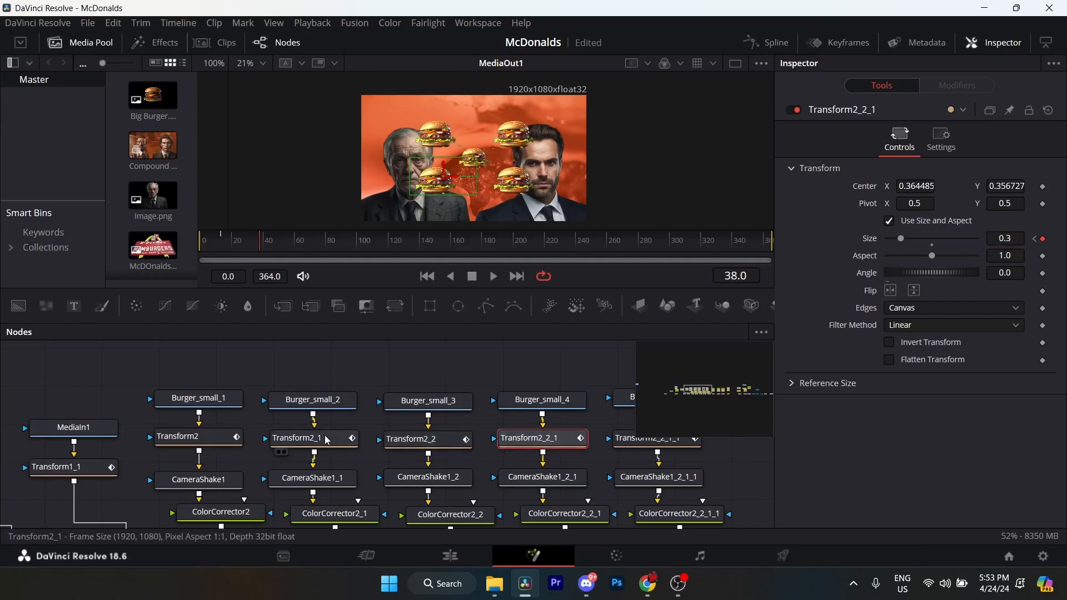
pyautogui.click(305, 439)
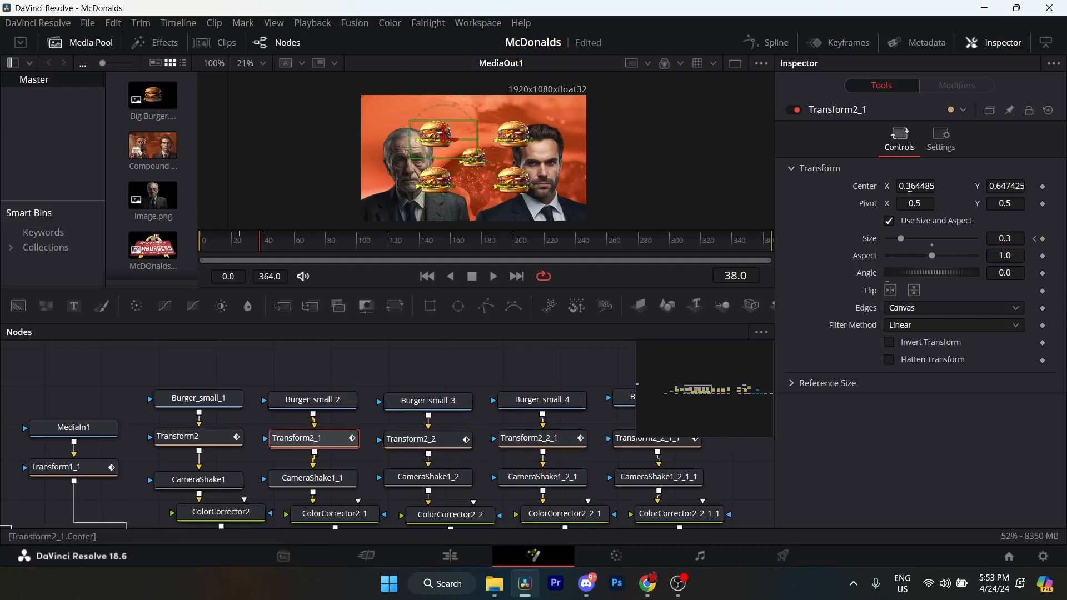
pyautogui.click(411, 439)
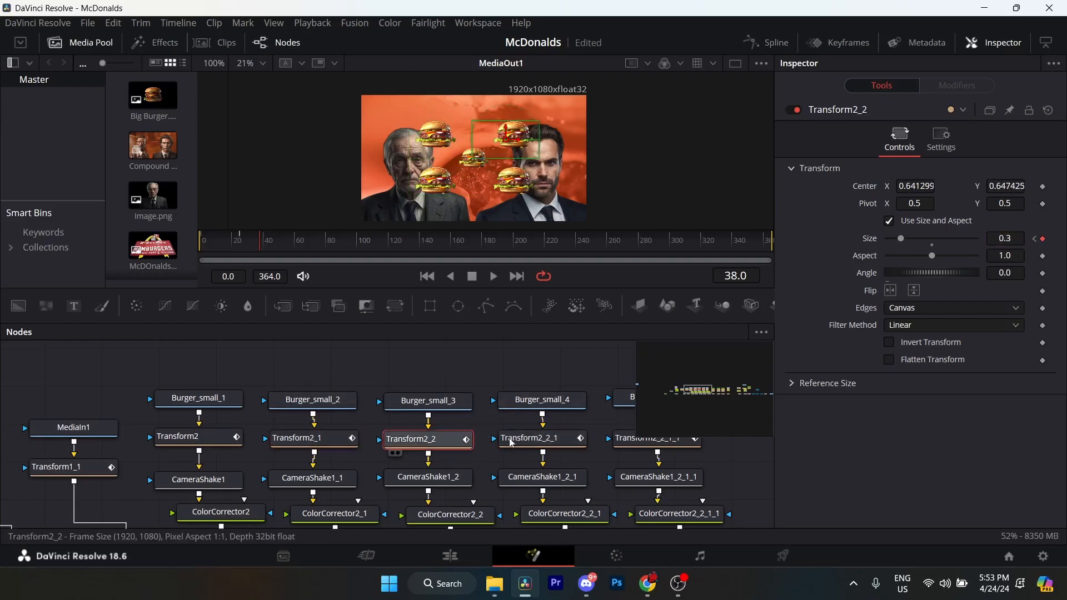
pyautogui.click(528, 439)
pyautogui.moveTo(472, 451); pyautogui.dragTo(383, 454)
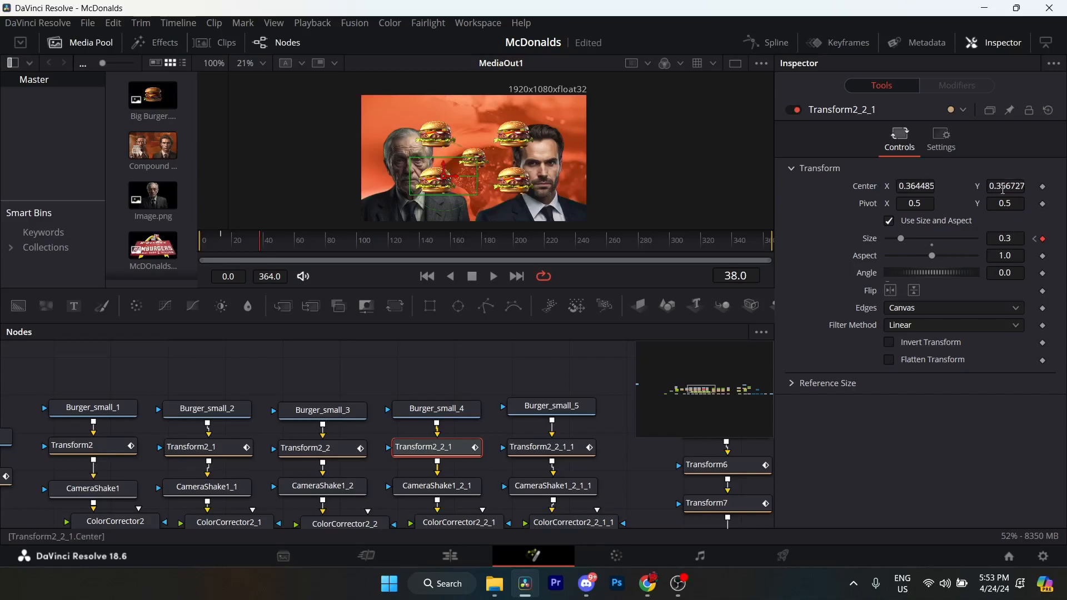
pyautogui.click(1035, 242)
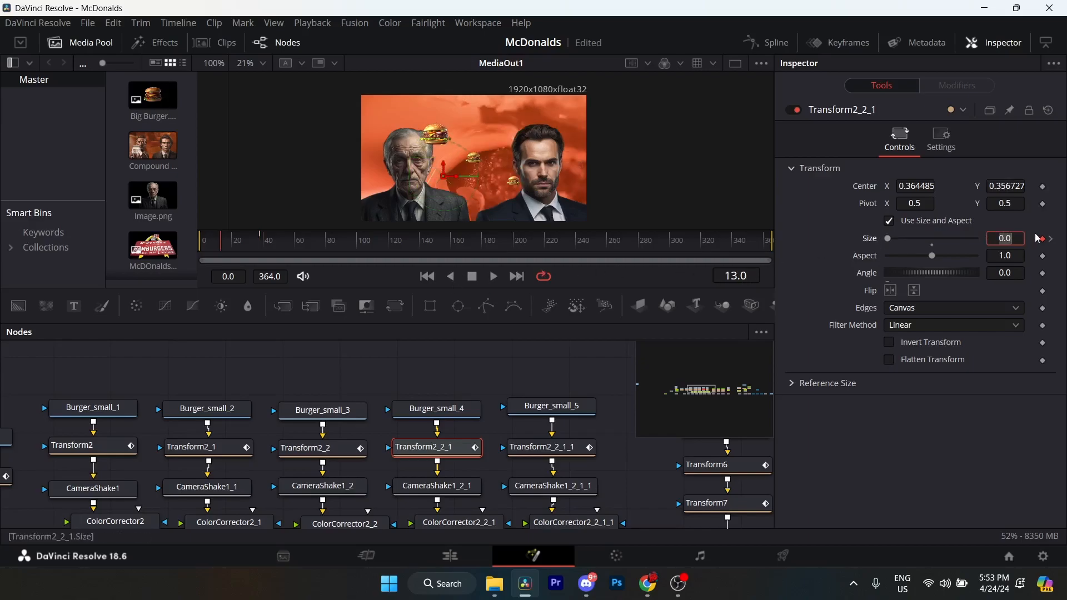
# Check Transform2_2_1's Size keyframe at frame 38 and review the fourth small burger's CameraShake1_2_1 settings.
pyautogui.click(1051, 240)
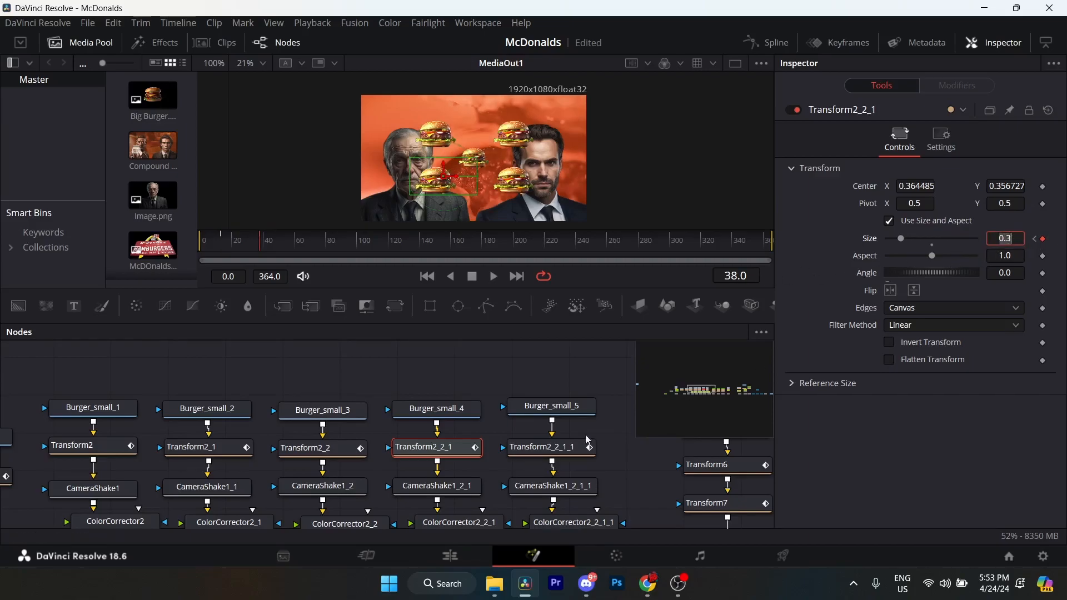
pyautogui.click(444, 485)
pyautogui.moveTo(448, 466); pyautogui.dragTo(517, 416)
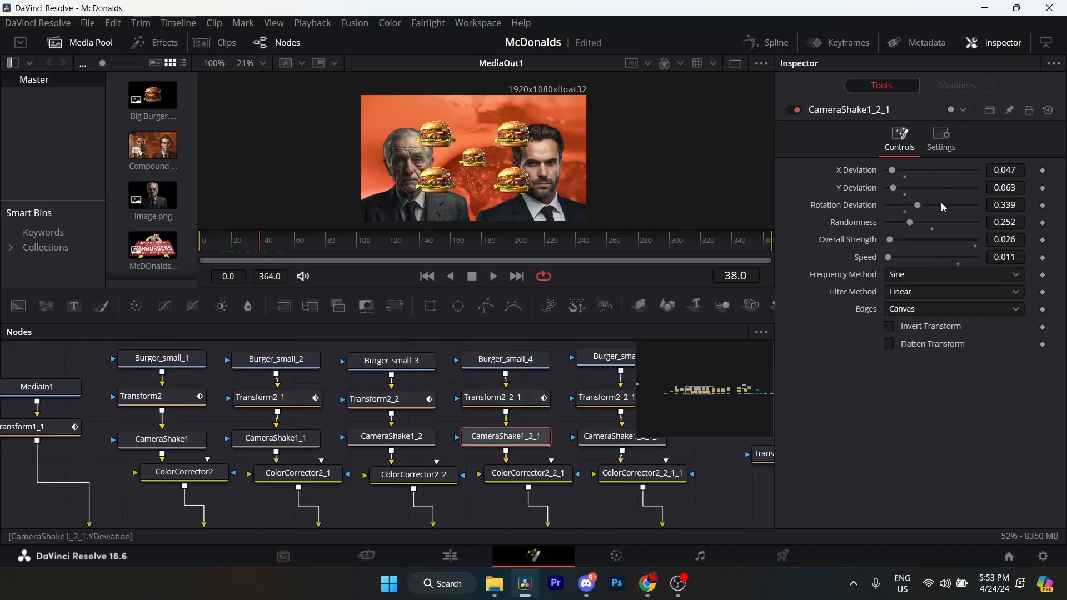
pyautogui.moveTo(556, 417); pyautogui.dragTo(402, 430)
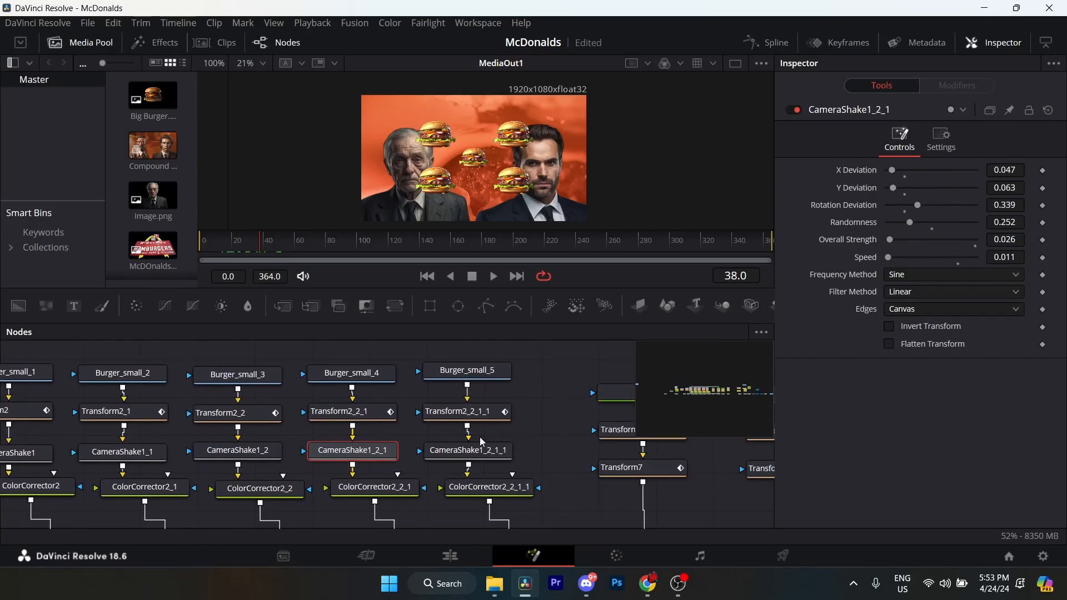
# Examine the fifth small burger's Transform2_2_1_1, checking its Center position and its Size keyframes at frames 7 and 32.
pyautogui.click(457, 412)
pyautogui.moveTo(495, 346); pyautogui.dragTo(467, 357)
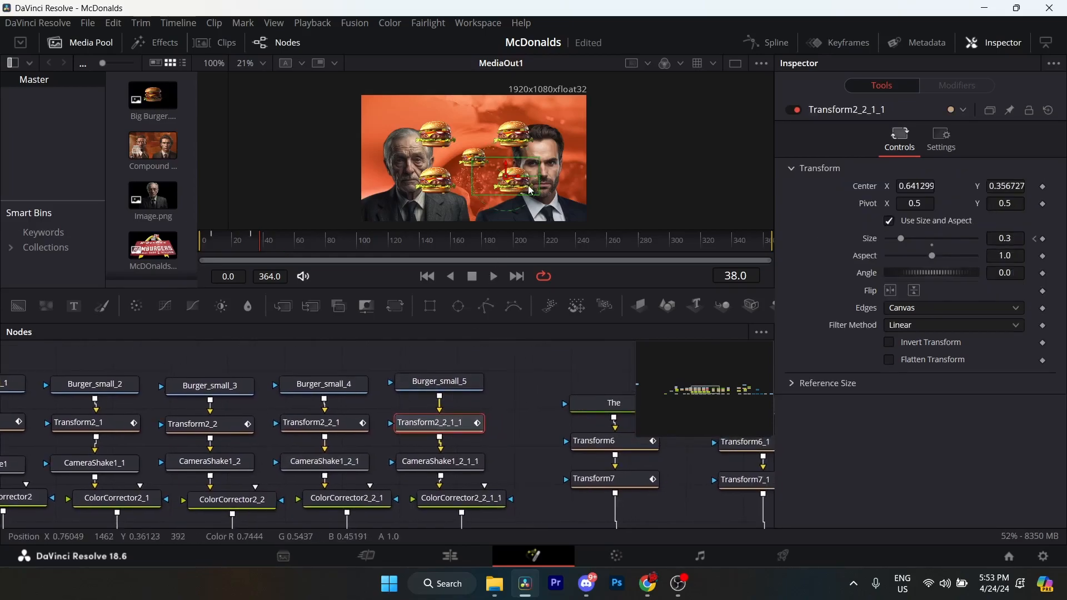
pyautogui.click(1037, 241)
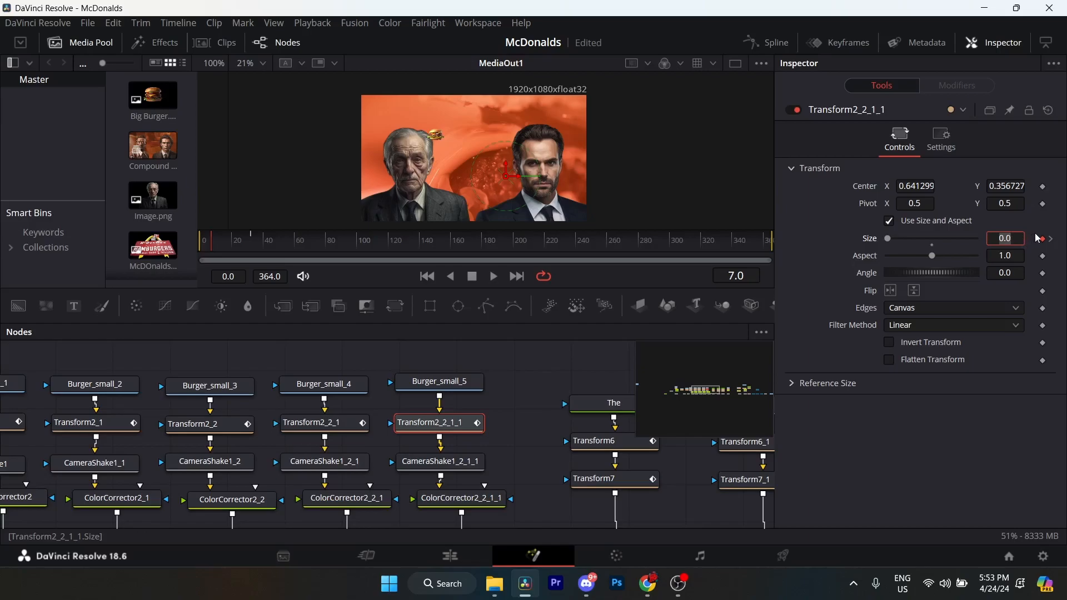
pyautogui.click(1052, 240)
pyautogui.moveTo(521, 454); pyautogui.dragTo(532, 442)
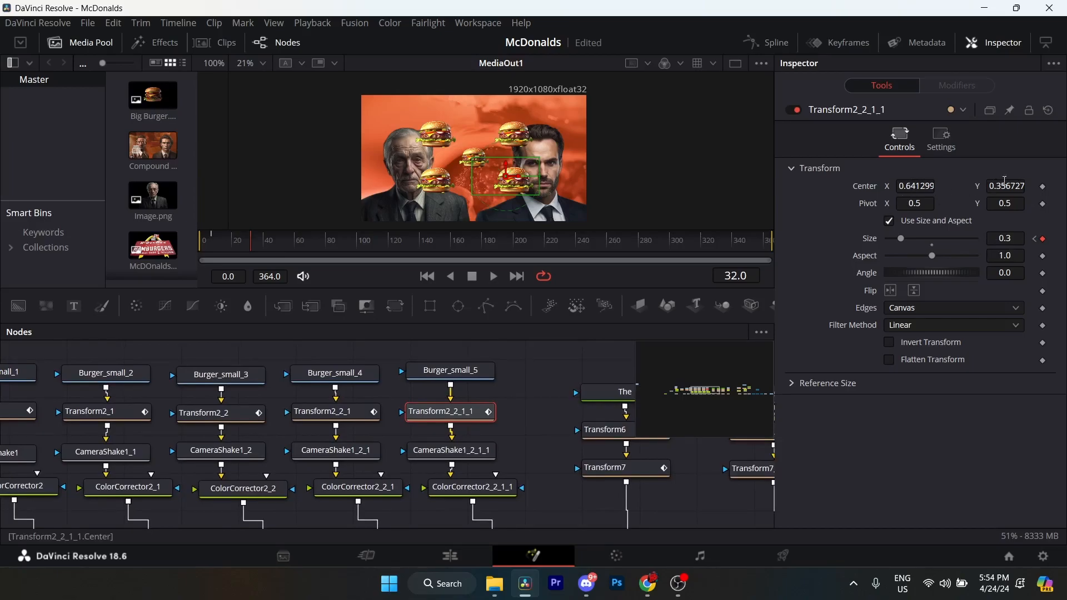
# Review the CameraShake1_2_1_1 and ColorCorrector2_2_1_1 settings of the fifth small burger, and how Merge8 joins the merge chain.
pyautogui.click(447, 451)
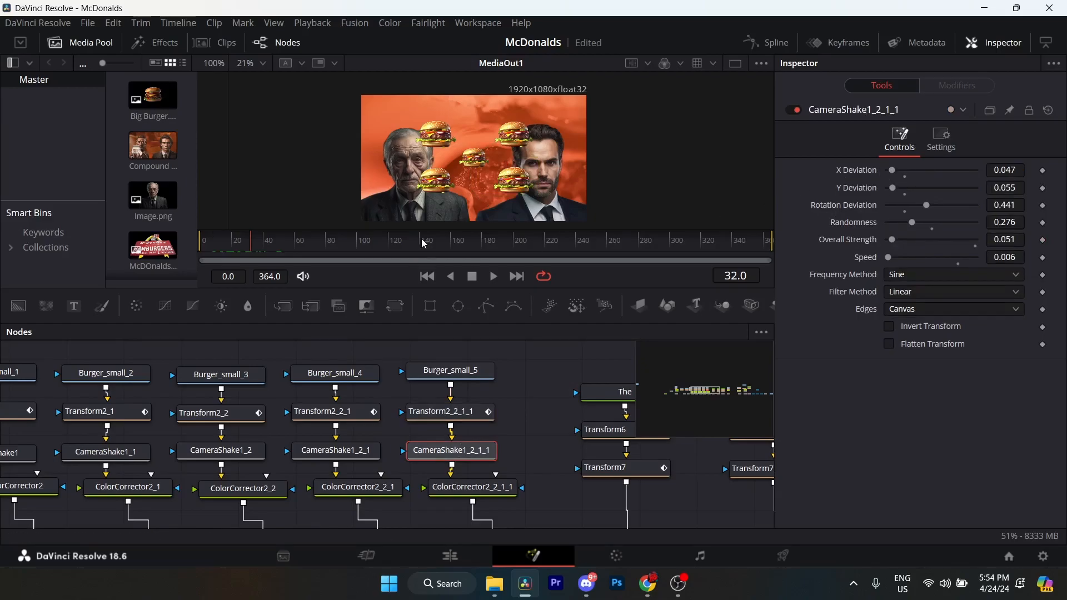
pyautogui.click(472, 488)
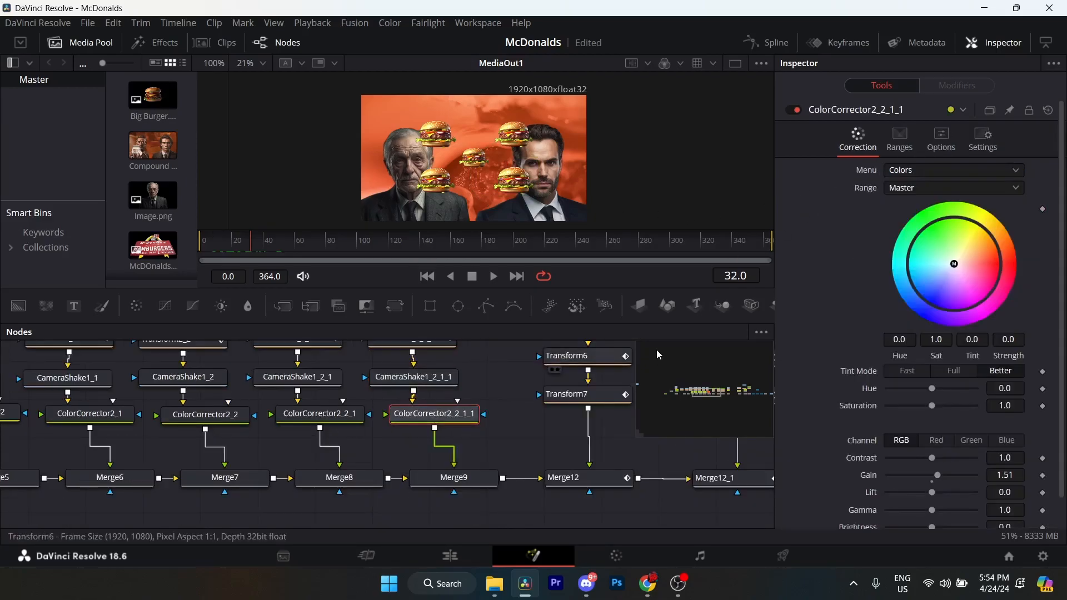
pyautogui.scroll(-1, 888, 309)
pyautogui.moveTo(525, 460); pyautogui.dragTo(321, 488)
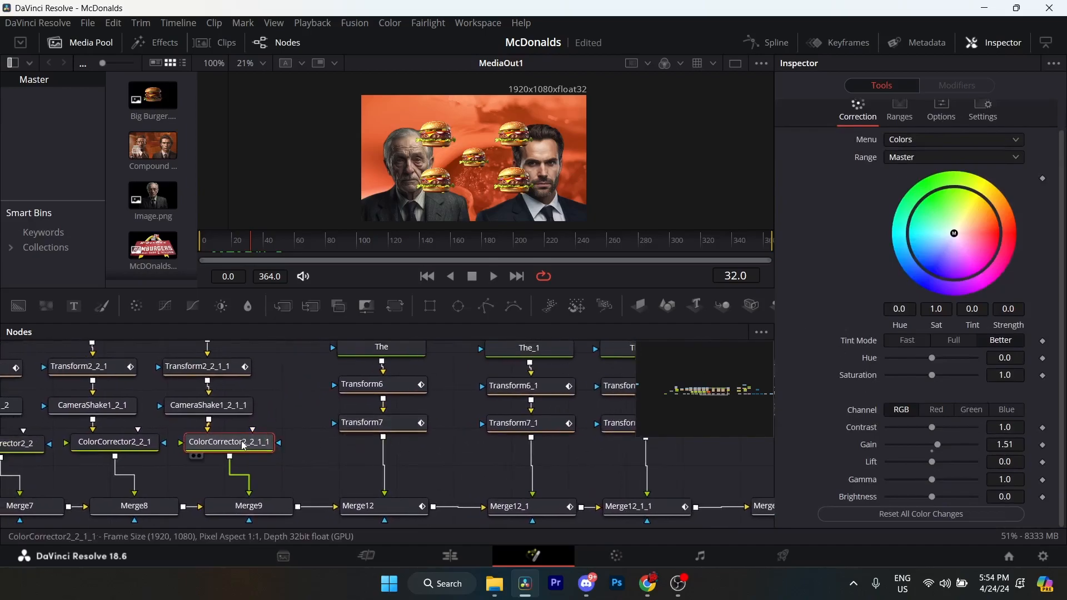
pyautogui.click(157, 517)
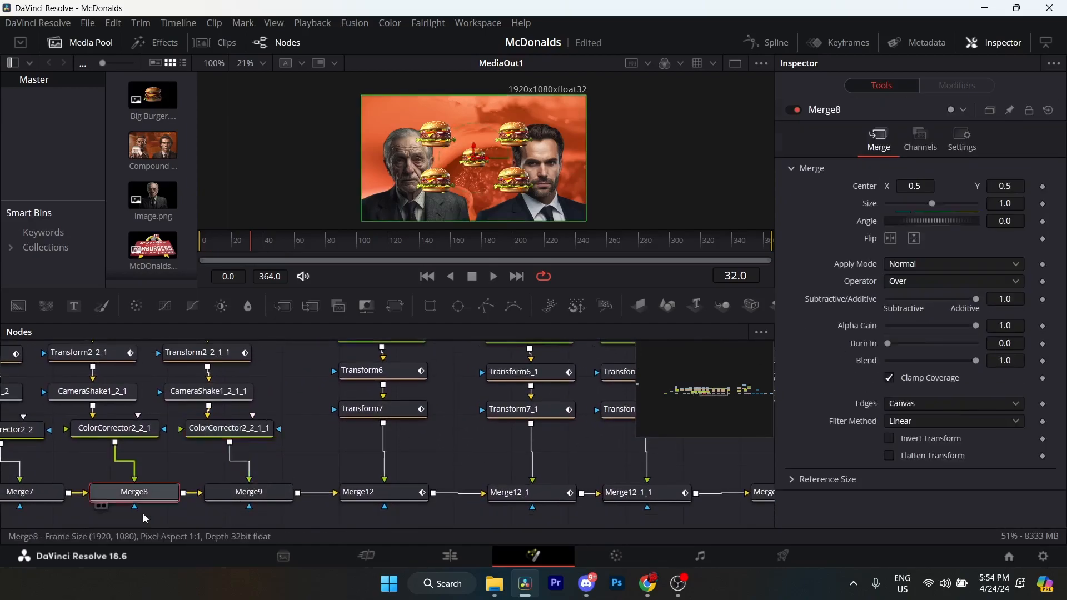
pyautogui.moveTo(156, 517); pyautogui.dragTo(477, 463)
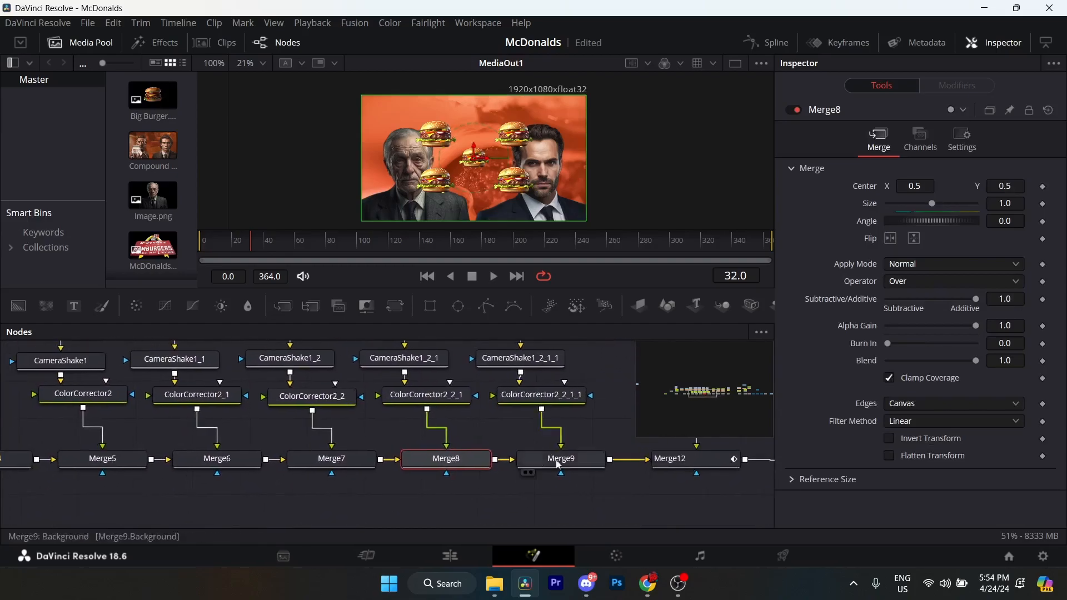
# Move the playhead to frame 197 and inspect the text node The together with its Transform6.
pyautogui.moveTo(628, 390); pyautogui.dragTo(396, 479)
pyautogui.click(398, 424)
pyautogui.moveTo(288, 247); pyautogui.dragTo(321, 246)
pyautogui.click(378, 459)
pyautogui.click(488, 246)
pyautogui.moveTo(488, 247); pyautogui.dragTo(512, 243)
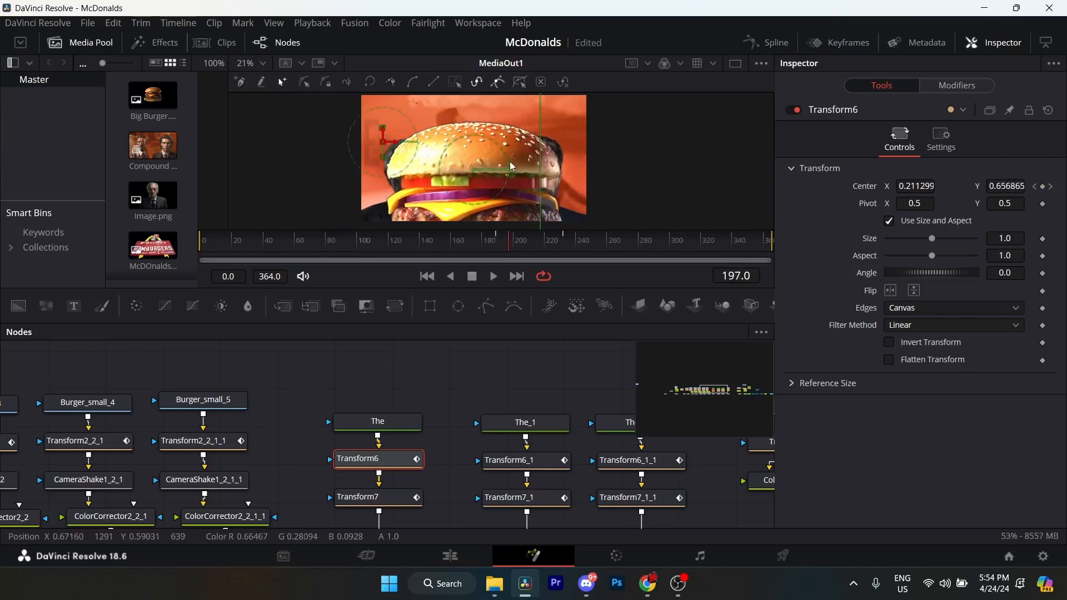
pyautogui.click(383, 422)
pyautogui.moveTo(449, 422); pyautogui.dragTo(470, 379)
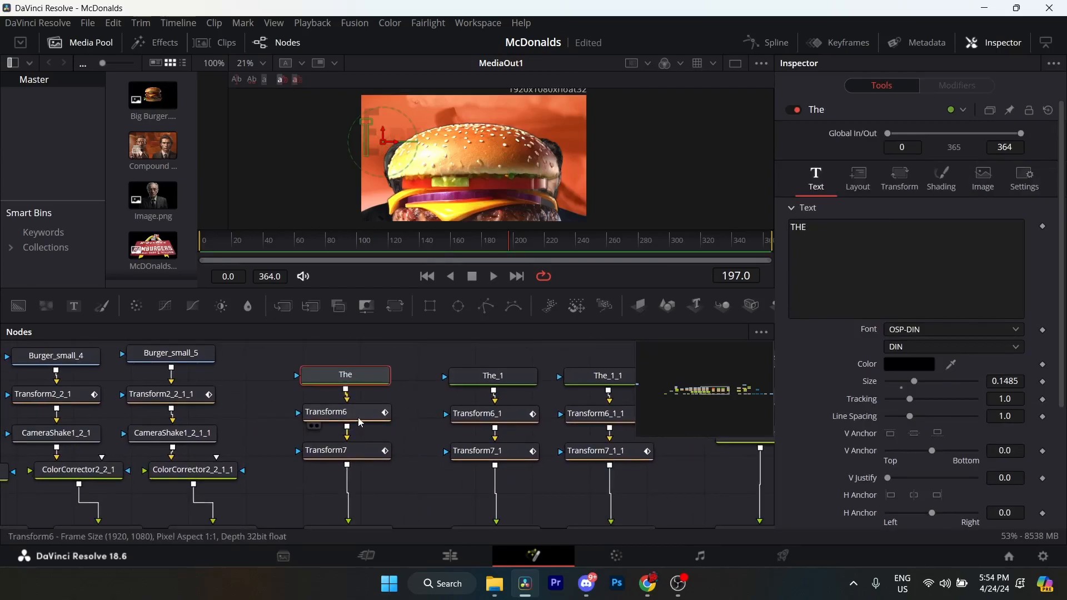
# Examine Transform6's Center keyframes at frames 189 and 232 for the rise of the word THE.
pyautogui.click(360, 423)
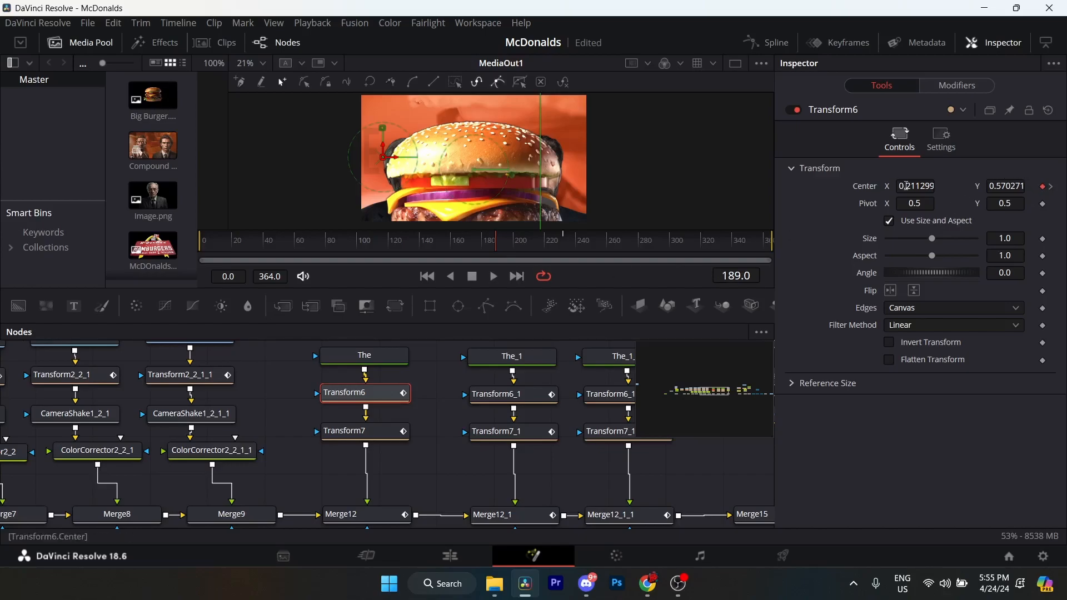
pyautogui.click(1051, 188)
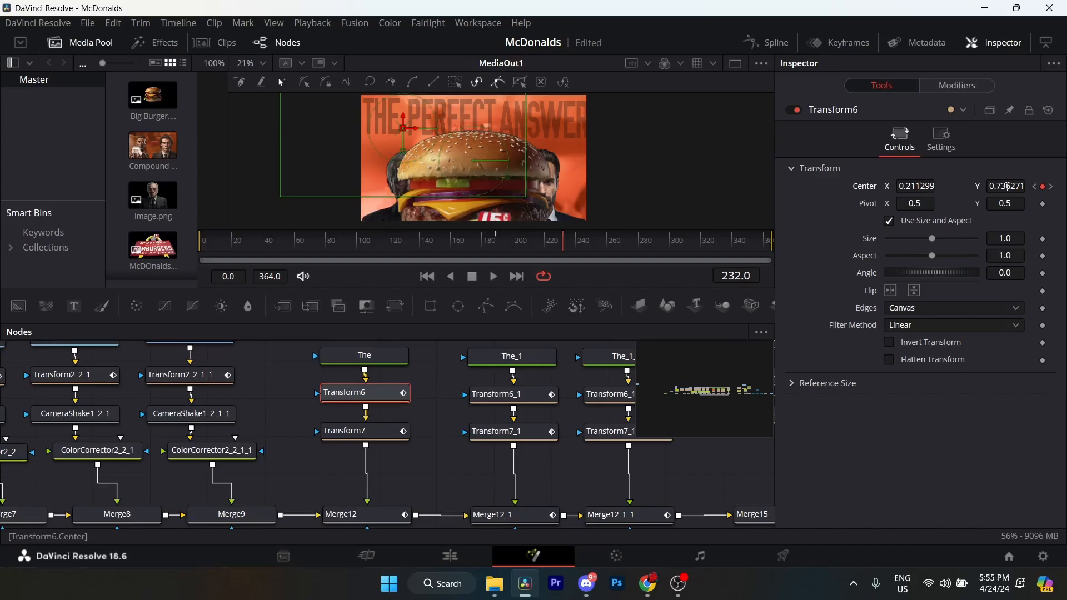
pyautogui.moveTo(1007, 187); pyautogui.dragTo(1005, 187)
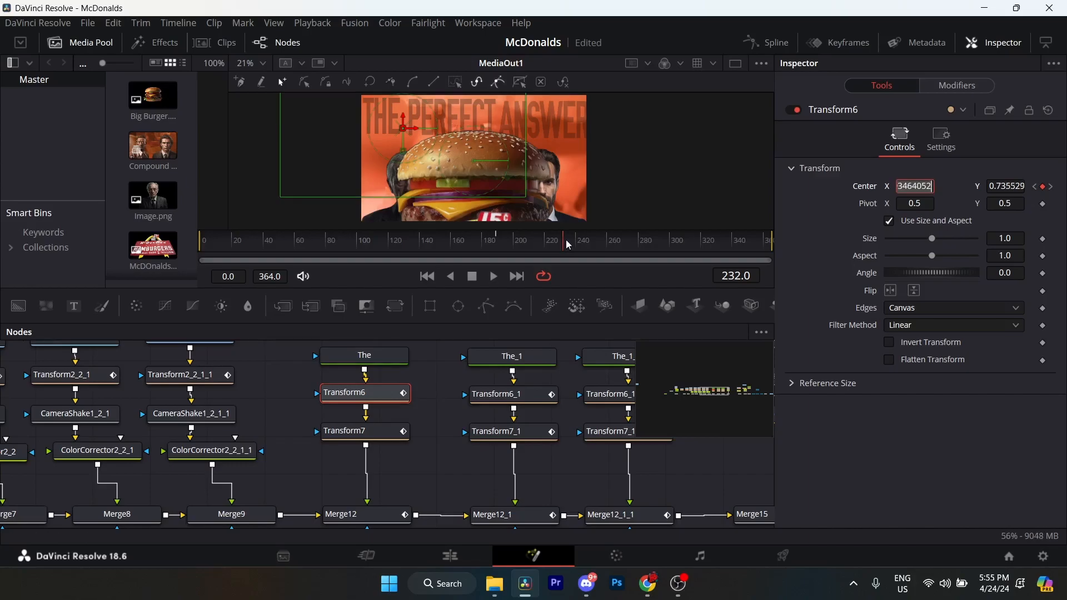
pyautogui.click(373, 399)
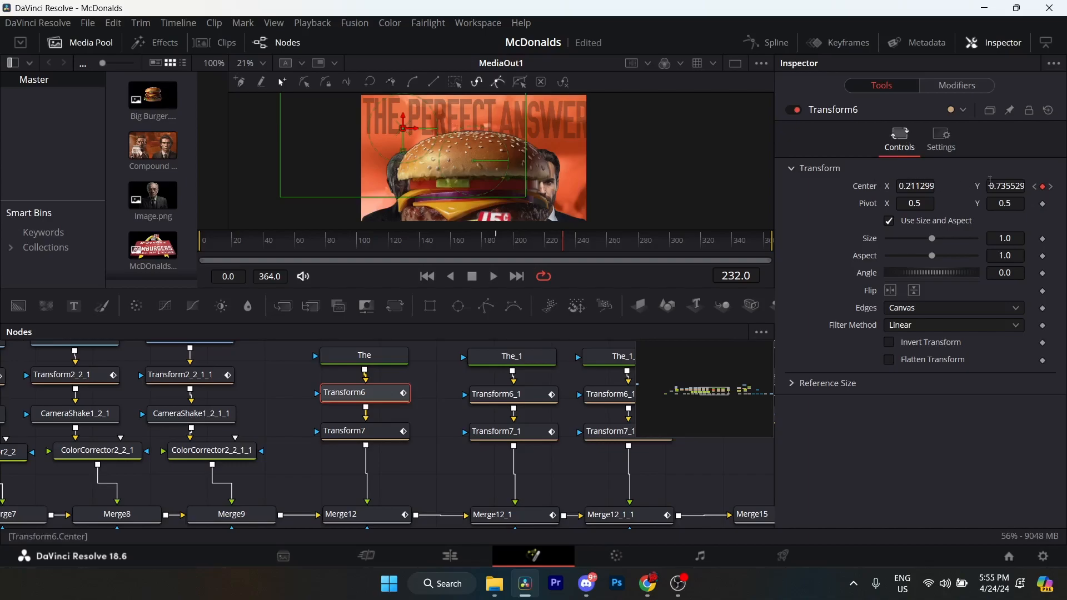
# Examine Transform7's Size keyframes at frames 199 and 242.
pyautogui.click(377, 439)
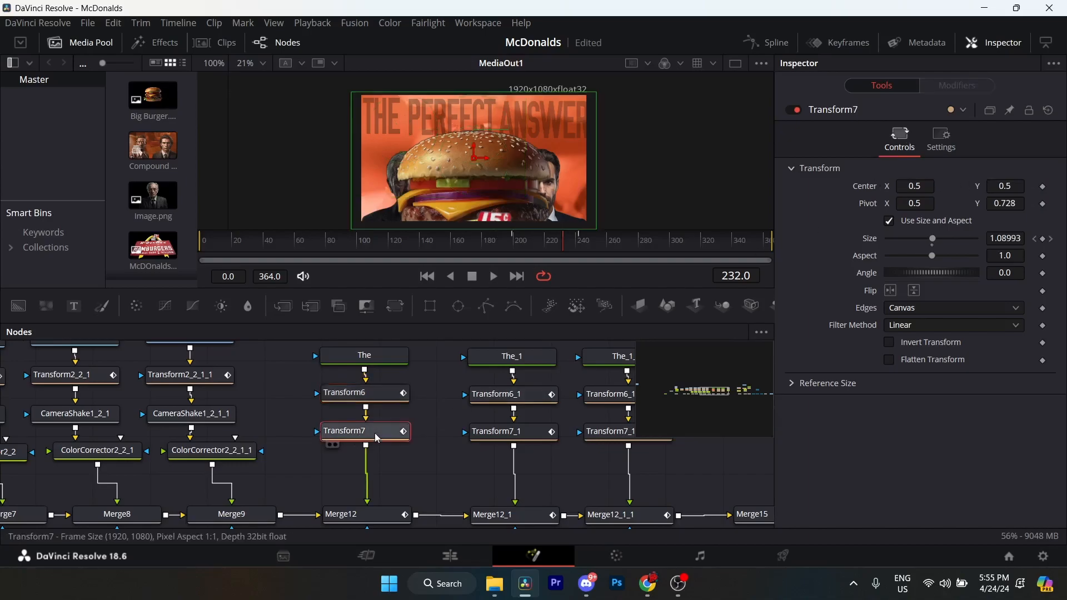
pyautogui.click(1036, 240)
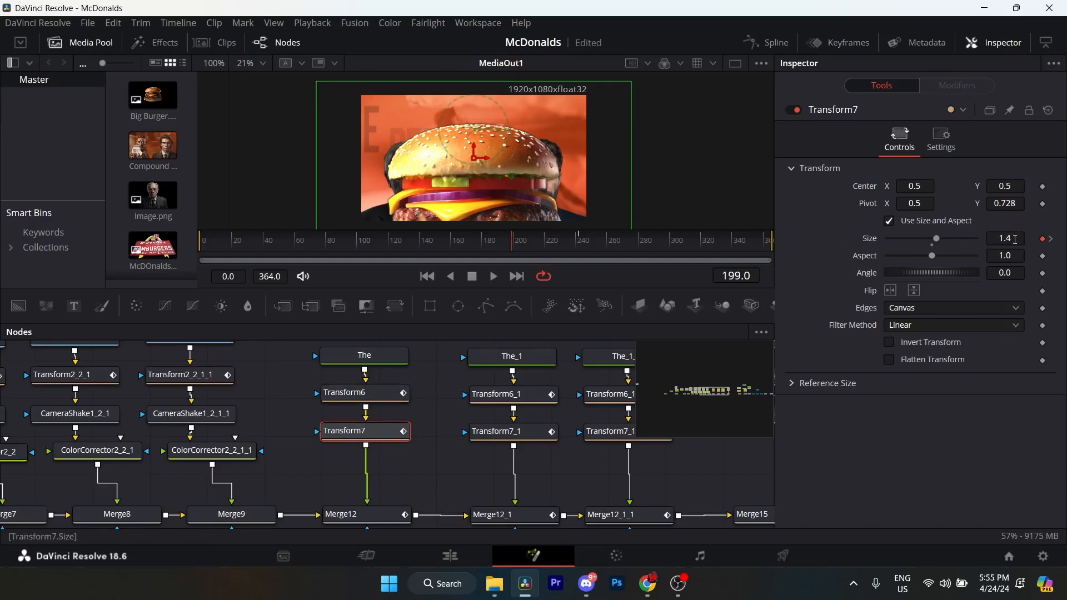
pyautogui.click(1053, 240)
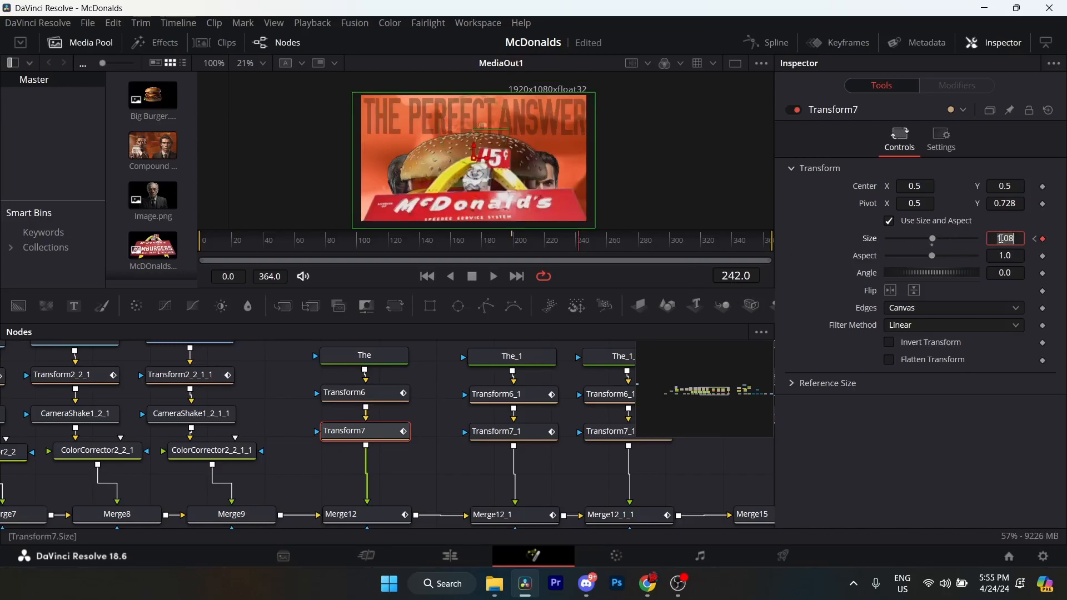
# Inspect the easing curve of Transform6's Center path in the Spline editor, with both keyframes' handles shown.
pyautogui.click(392, 392)
pyautogui.moveTo(395, 404); pyautogui.dragTo(166, 463)
pyautogui.click(767, 43)
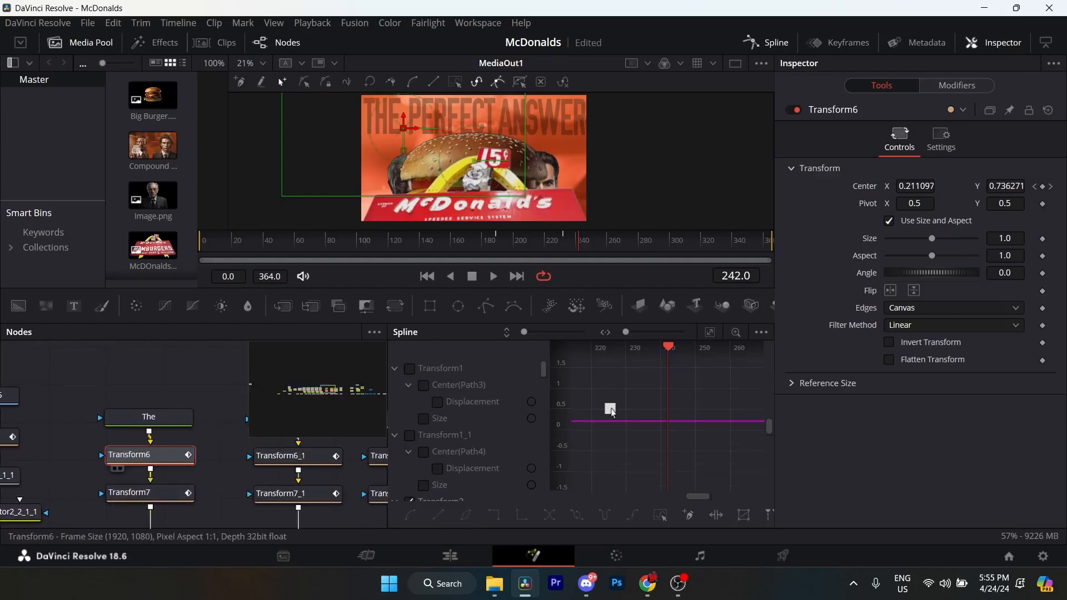
pyautogui.click(710, 332)
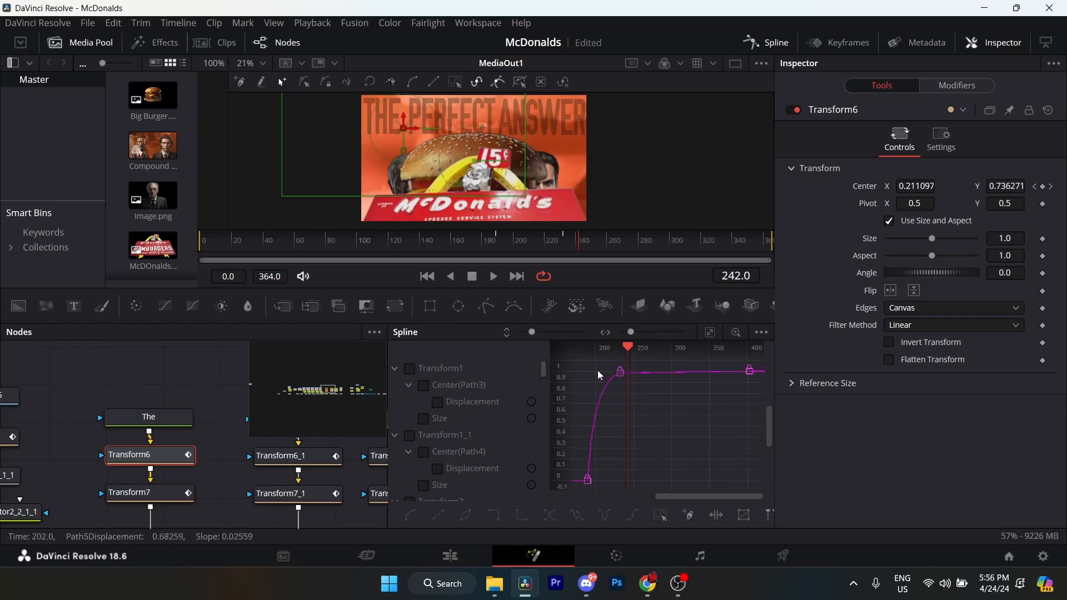
pyautogui.moveTo(636, 365); pyautogui.dragTo(575, 494)
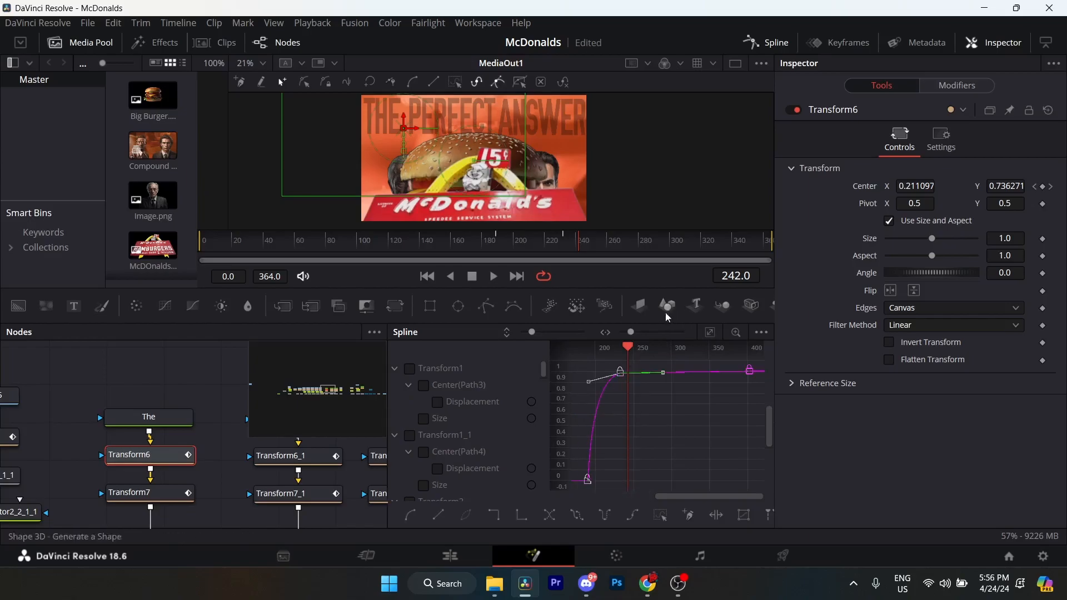
pyautogui.moveTo(634, 335); pyautogui.dragTo(656, 337)
pyautogui.moveTo(689, 435); pyautogui.dragTo(629, 426)
pyautogui.moveTo(652, 332); pyautogui.dragTo(652, 332)
pyautogui.moveTo(658, 398); pyautogui.dragTo(642, 414)
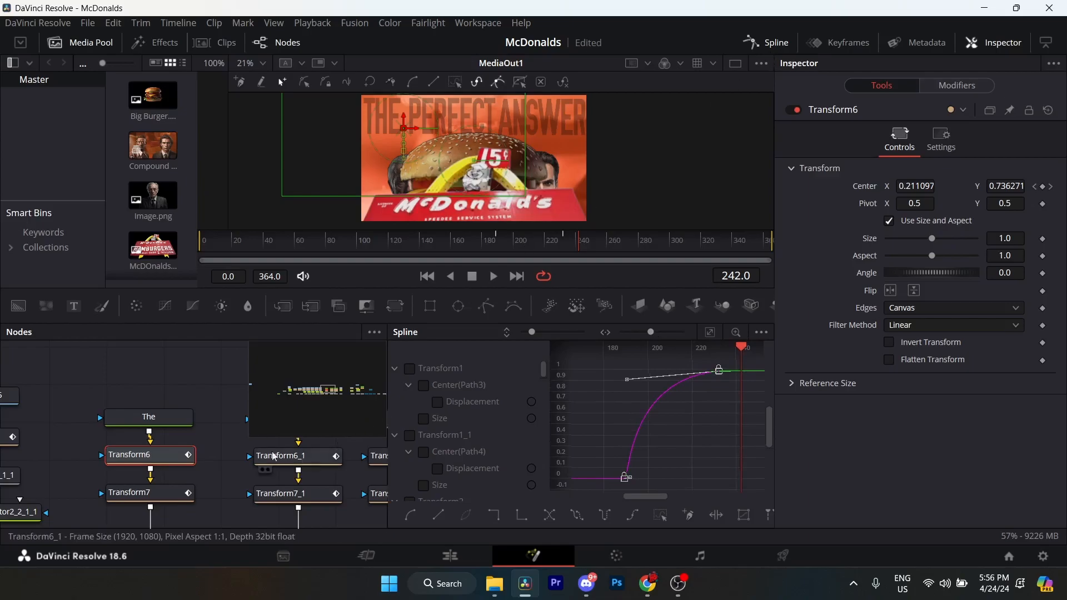
# Inspect the easing curve of Transform7's Size animation in the Spline editor.
pyautogui.click(176, 488)
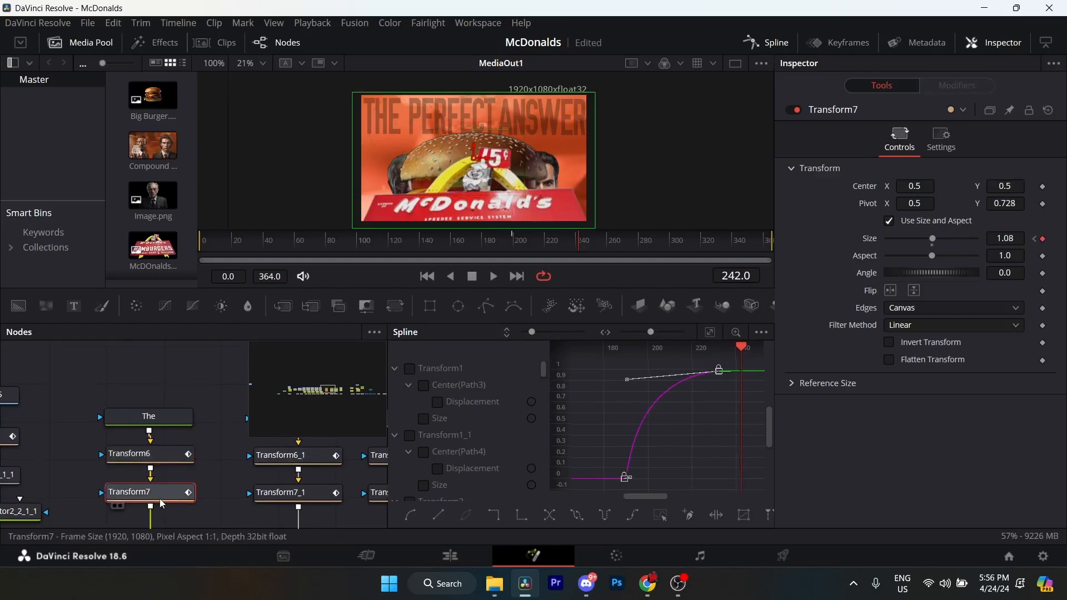
pyautogui.moveTo(662, 424); pyautogui.dragTo(595, 410)
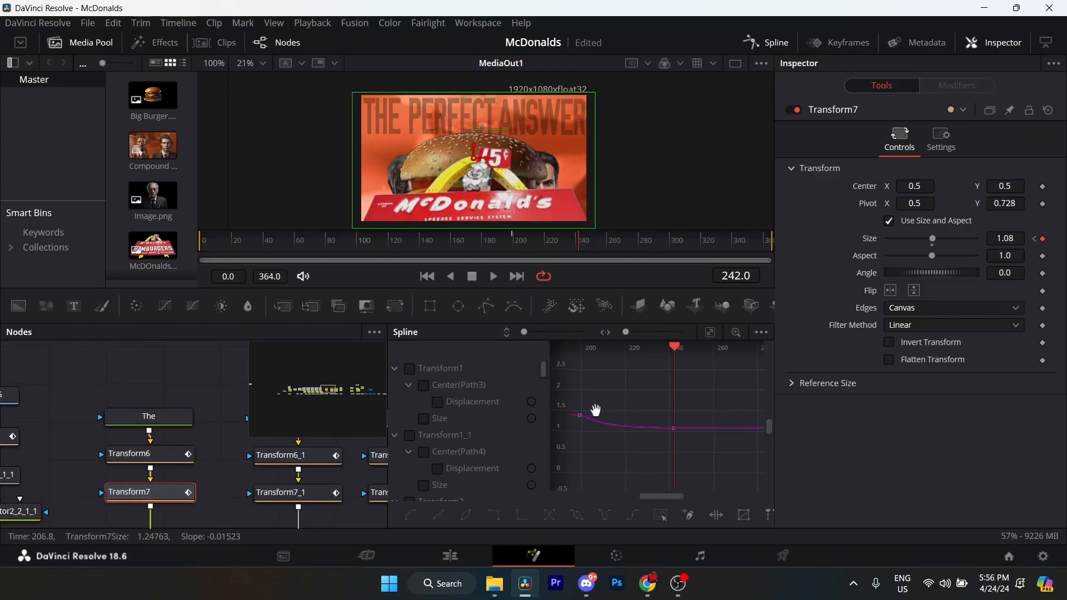
pyautogui.click(706, 333)
pyautogui.moveTo(585, 365); pyautogui.dragTo(751, 492)
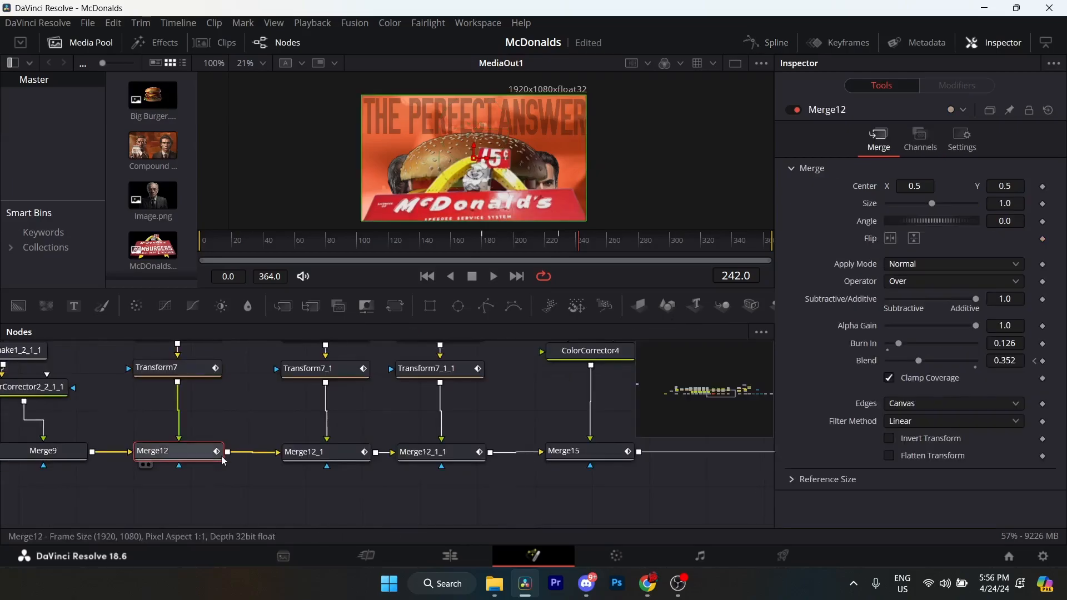
# Examine Merge12's Burn In setting and its Blend keyframes at frames 180 and 229.
pyautogui.moveTo(221, 460); pyautogui.dragTo(219, 492)
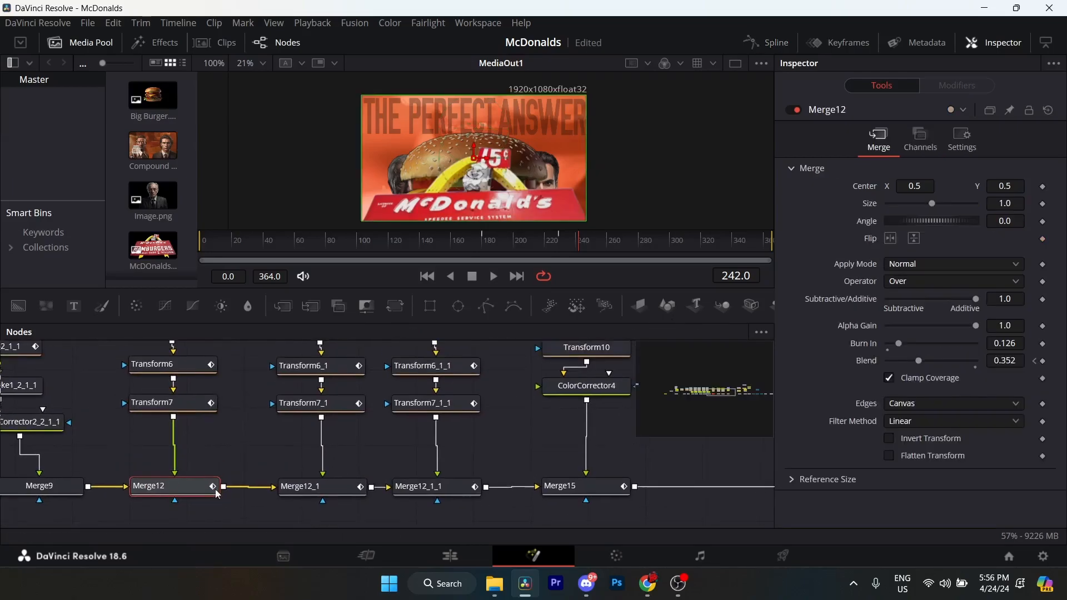
pyautogui.moveTo(494, 240); pyautogui.dragTo(483, 240)
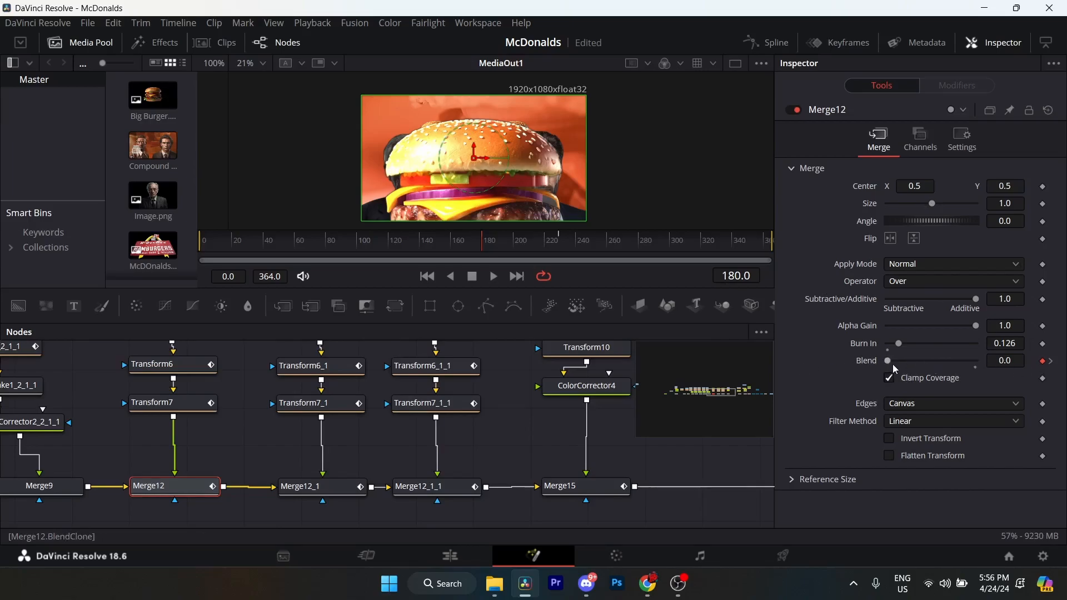
pyautogui.click(1051, 361)
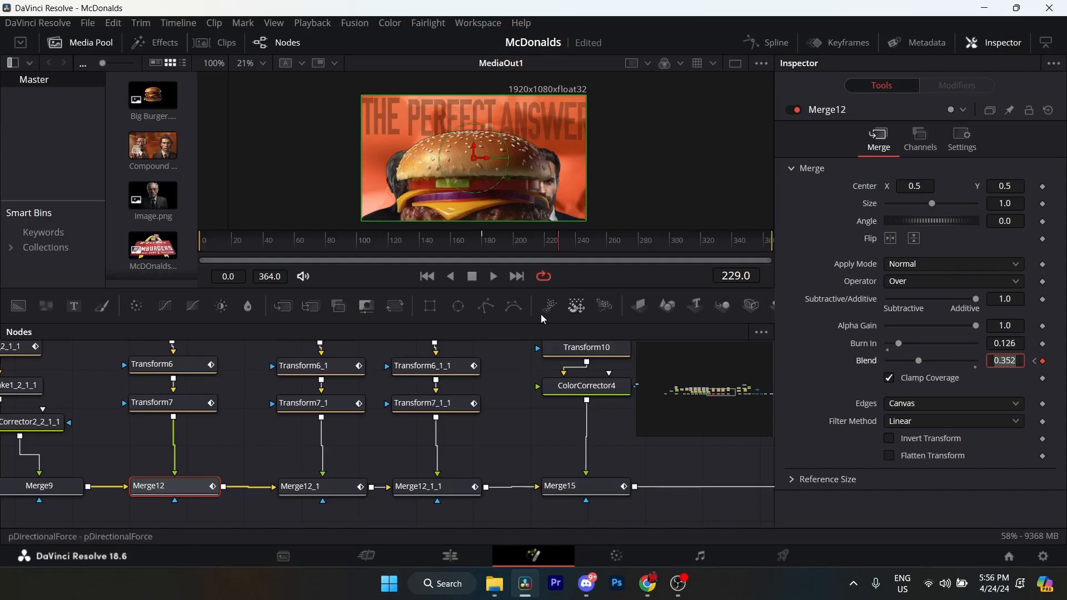
# Inspect the easing curve of Merge12's Blend animation in the Spline editor, and close the editor.
pyautogui.click(767, 43)
pyautogui.moveTo(170, 418); pyautogui.dragTo(114, 382)
pyautogui.click(132, 472)
pyautogui.click(710, 334)
pyautogui.moveTo(765, 362); pyautogui.dragTo(580, 503)
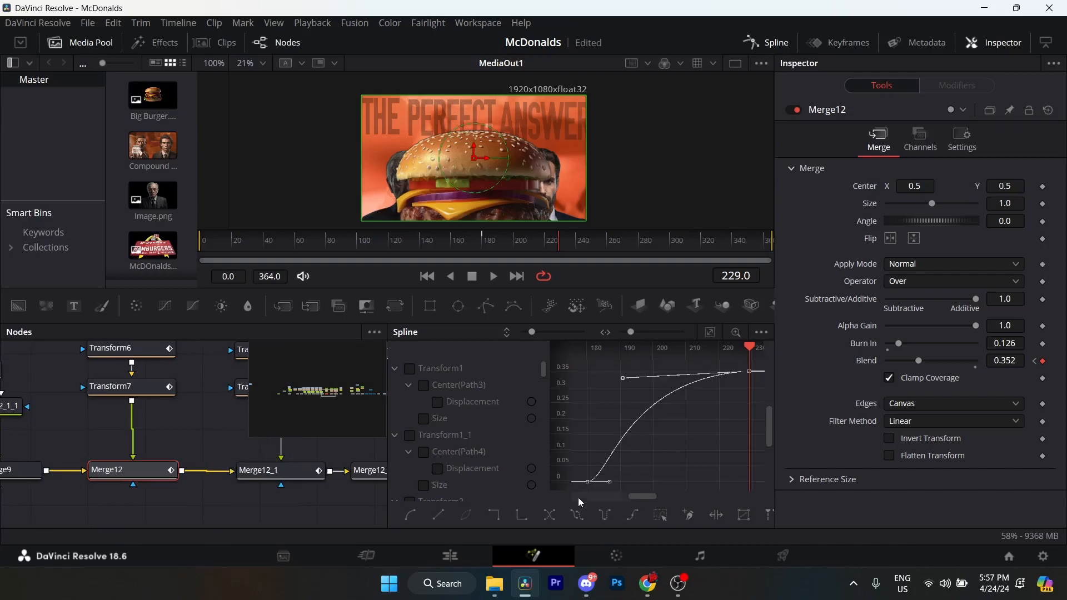
pyautogui.click(767, 43)
# Compare the branch of The, Transform6 and Transform7 with the matching branch that starts at The_1.
pyautogui.scroll(5, 371, 431)
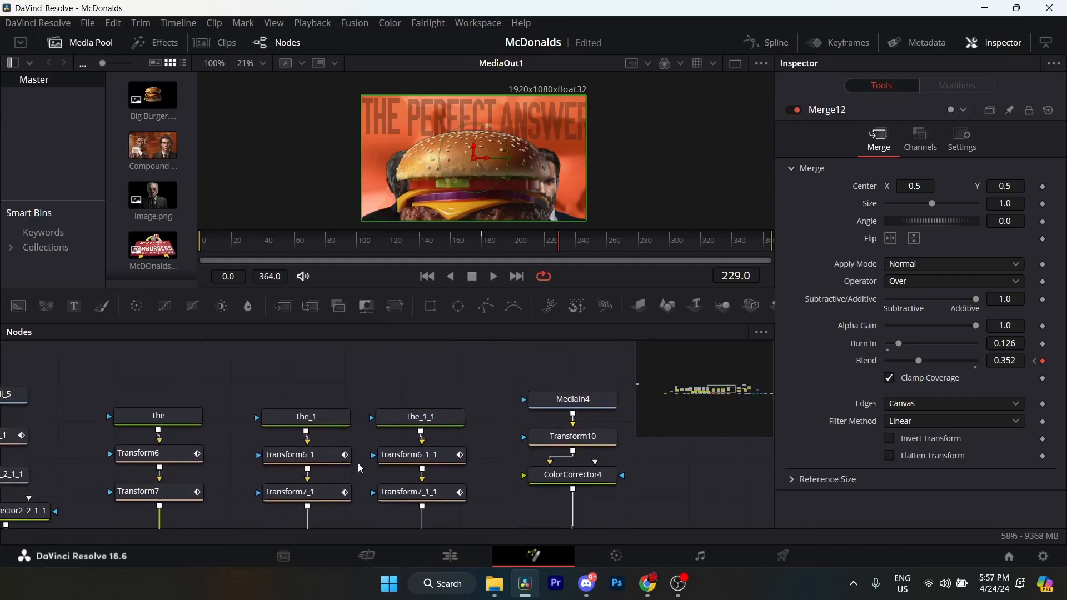
pyautogui.click(319, 415)
pyautogui.moveTo(262, 436); pyautogui.dragTo(339, 401)
pyautogui.moveTo(224, 361); pyautogui.dragTo(268, 470)
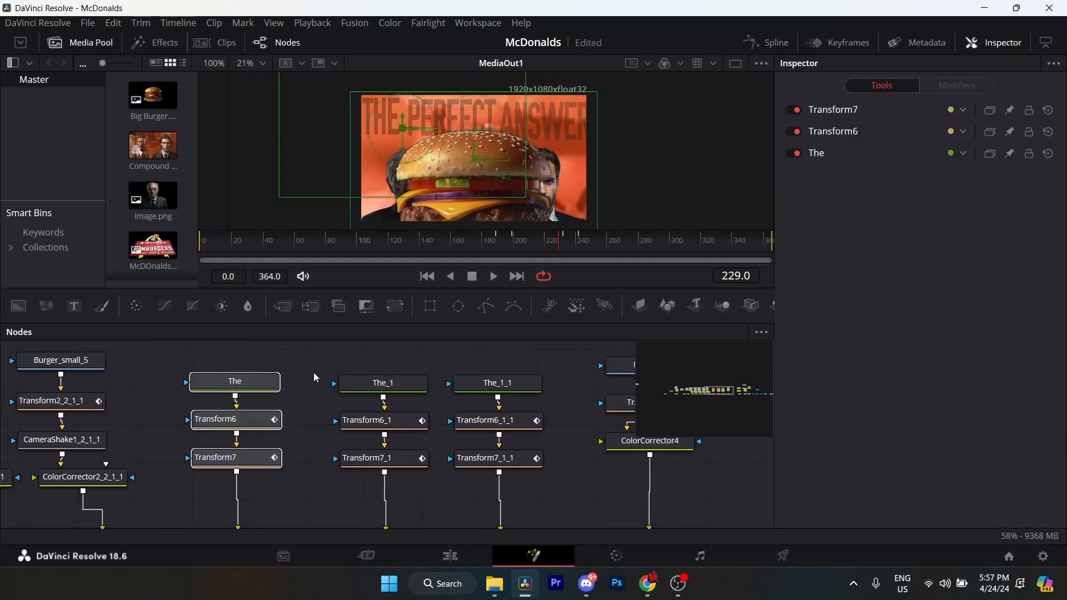
pyautogui.click(394, 386)
pyautogui.moveTo(238, 362); pyautogui.dragTo(283, 462)
pyautogui.click(257, 423)
pyautogui.click(257, 461)
pyautogui.click(239, 382)
pyautogui.click(247, 421)
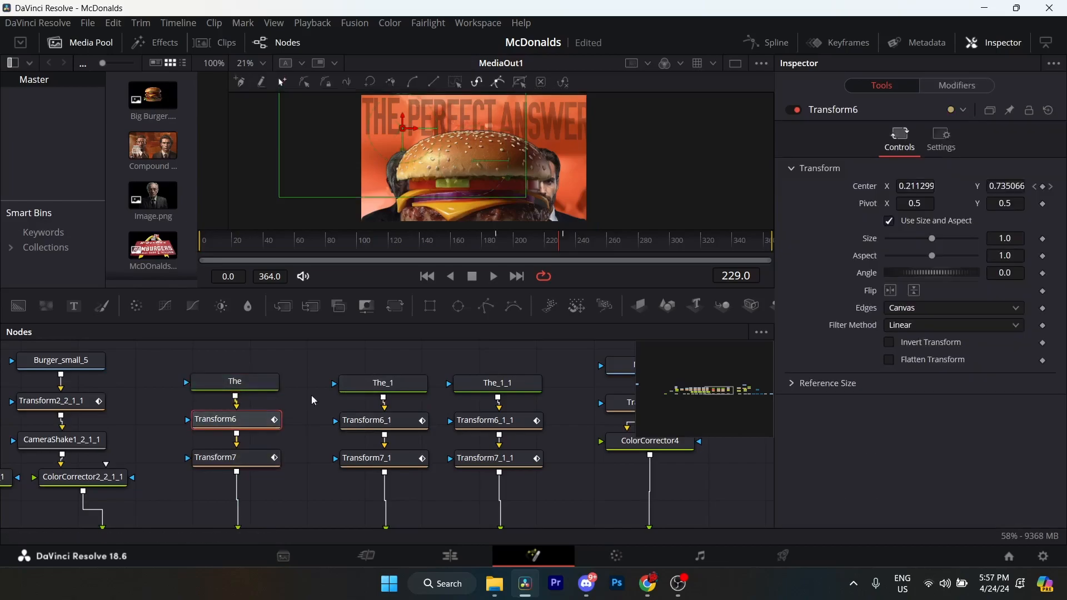
# Compare the text content of The_1 and The, and review The's font, colour and size settings.
pyautogui.click(381, 384)
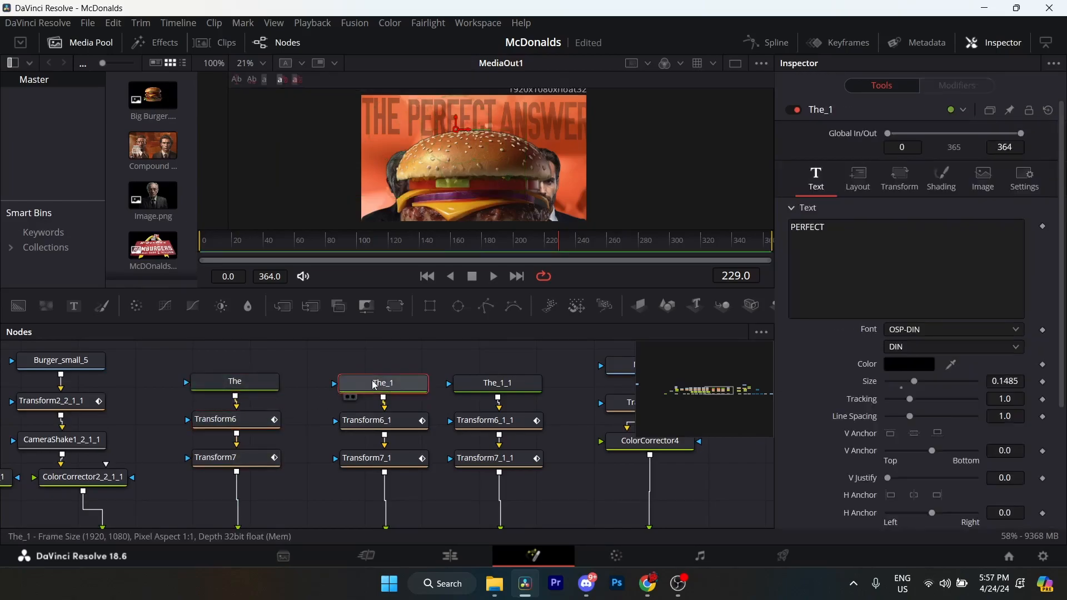
pyautogui.click(253, 392)
pyautogui.scroll(-2, 890, 267)
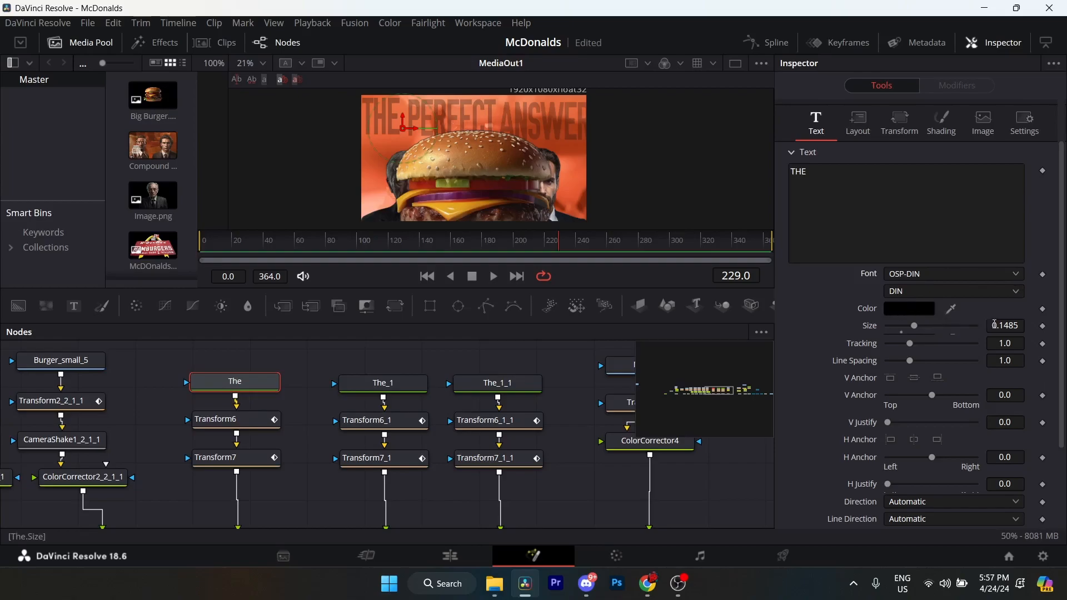
# Review The's remaining text options along with its Layout, Transform, Shading, Image and general settings.
pyautogui.scroll(-3, 1016, 328)
pyautogui.scroll(-1, 1015, 328)
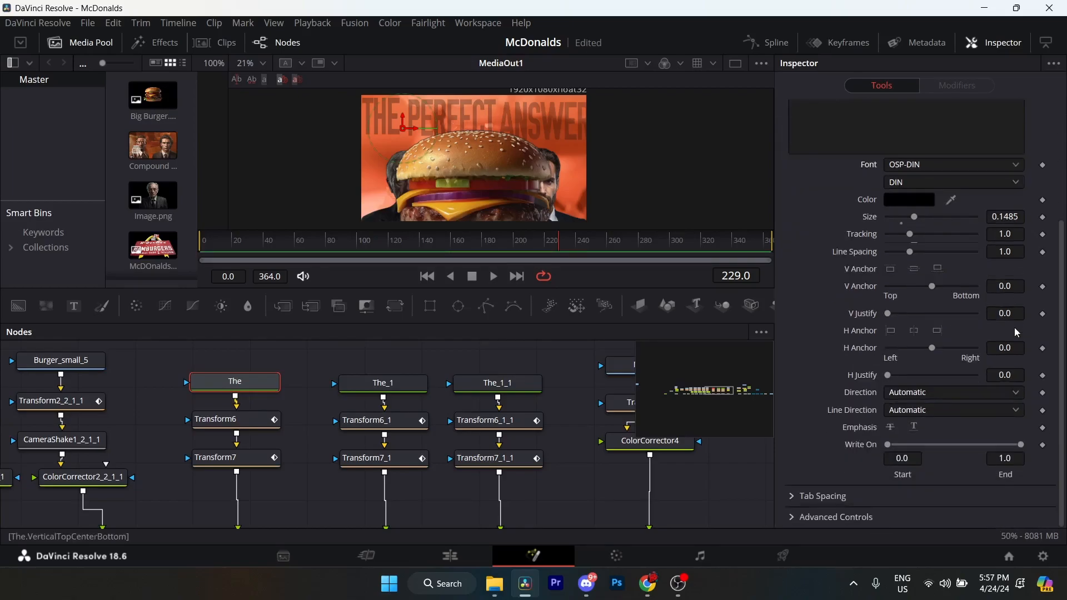
pyautogui.scroll(6, 968, 378)
pyautogui.click(862, 183)
pyautogui.click(903, 177)
pyautogui.click(945, 183)
pyautogui.click(905, 182)
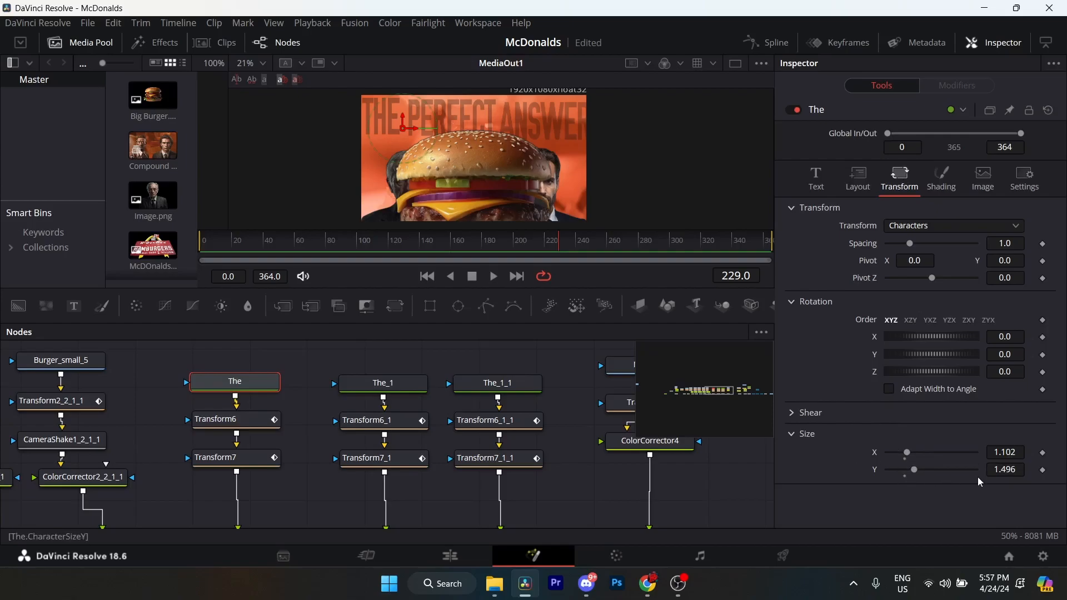
pyautogui.click(944, 179)
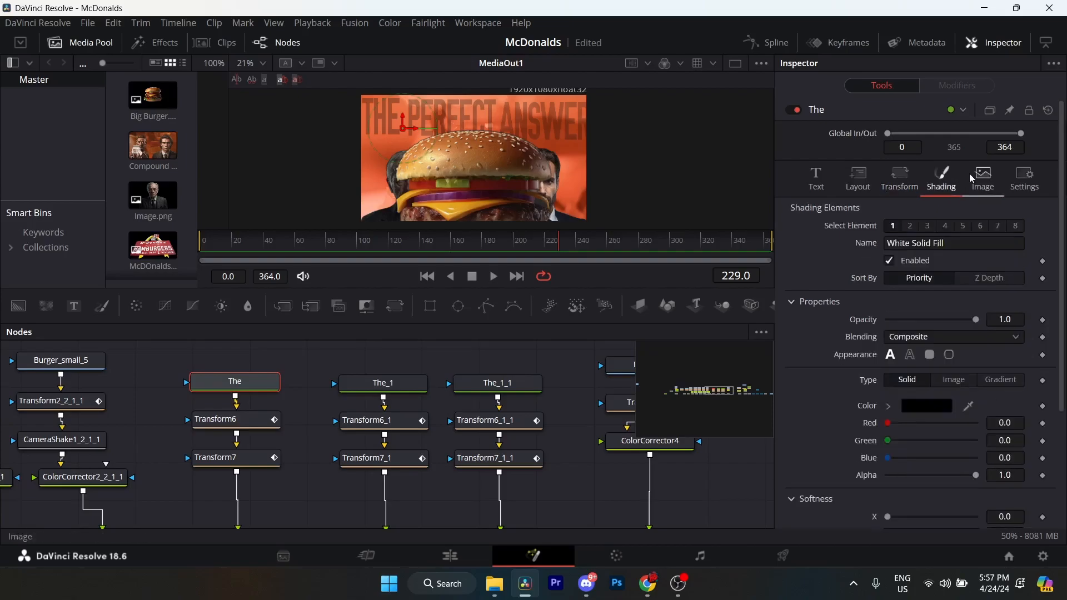
pyautogui.click(972, 174)
pyautogui.click(1023, 177)
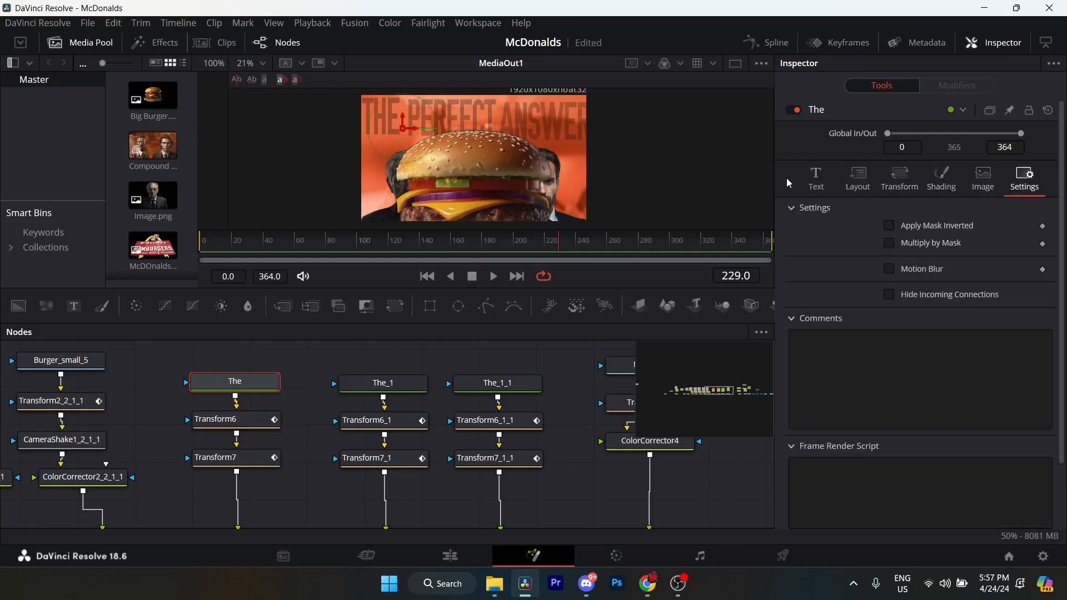
pyautogui.click(816, 179)
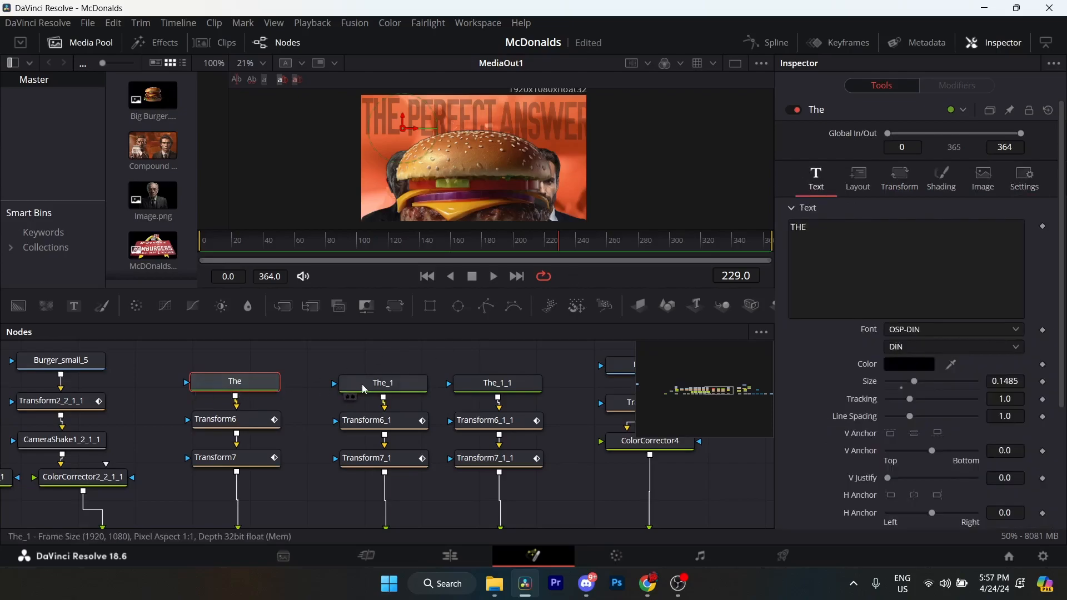
# Review The_1's text settings, and examine the Center keyframes of Transform6_1 at frames 199 and 242.
pyautogui.click(401, 380)
pyautogui.moveTo(402, 379); pyautogui.dragTo(355, 404)
pyautogui.click(427, 426)
pyautogui.click(429, 391)
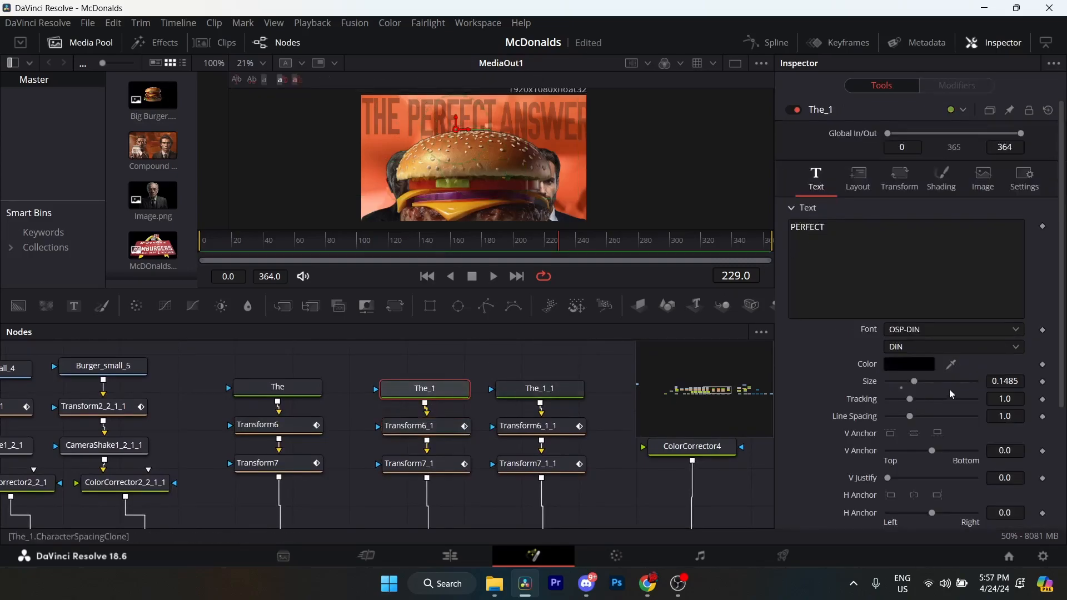
pyautogui.click(427, 426)
pyautogui.moveTo(482, 388); pyautogui.dragTo(468, 391)
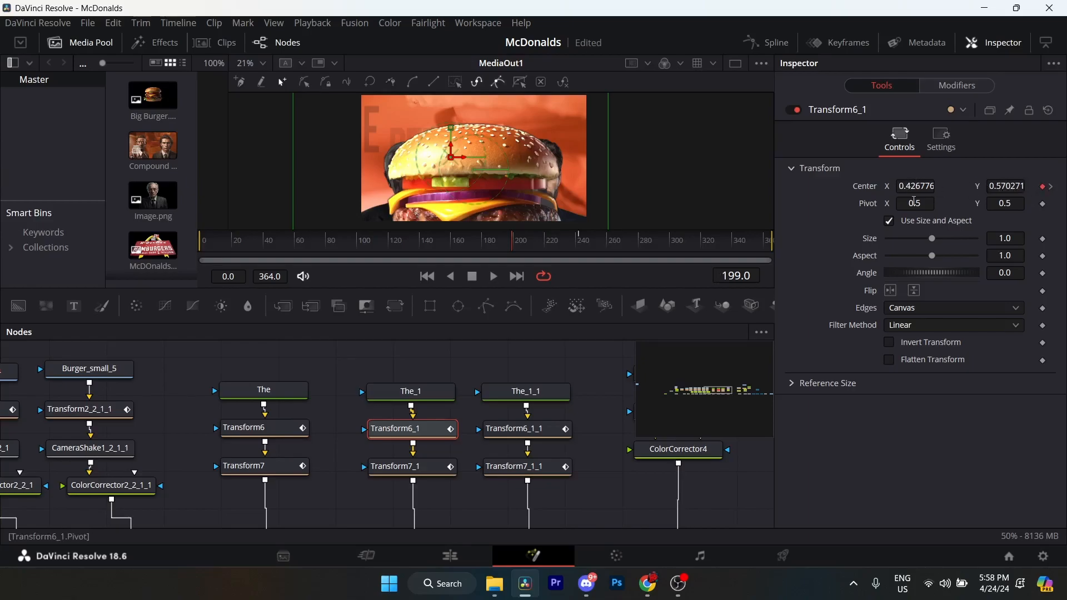
pyautogui.click(1052, 190)
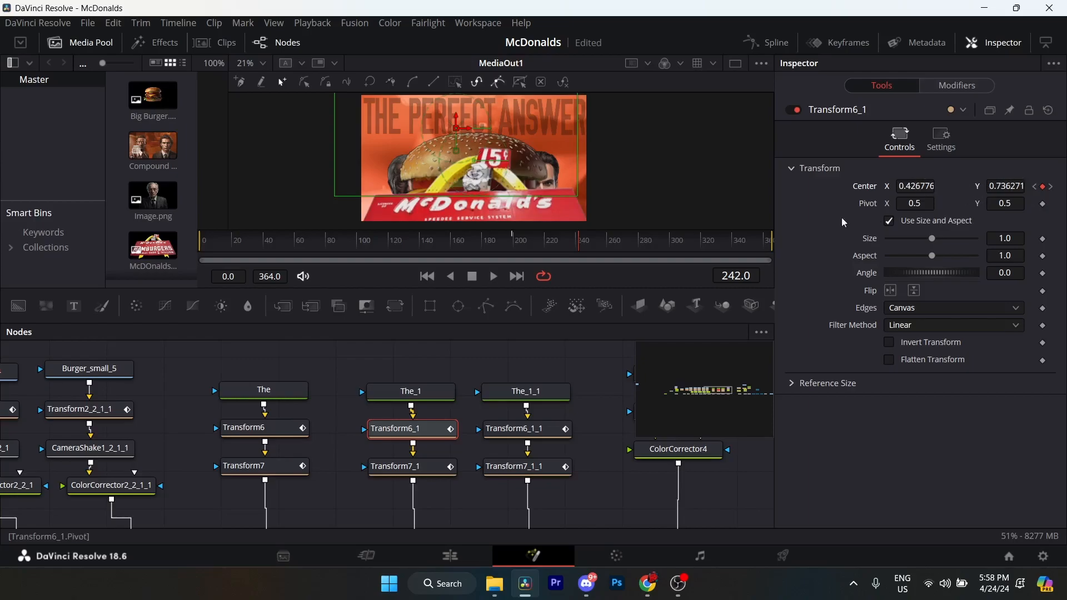
# Examine Transform7_1's Size keyframes at frames 199 and 242, and compare its settings with Transform7.
pyautogui.click(409, 472)
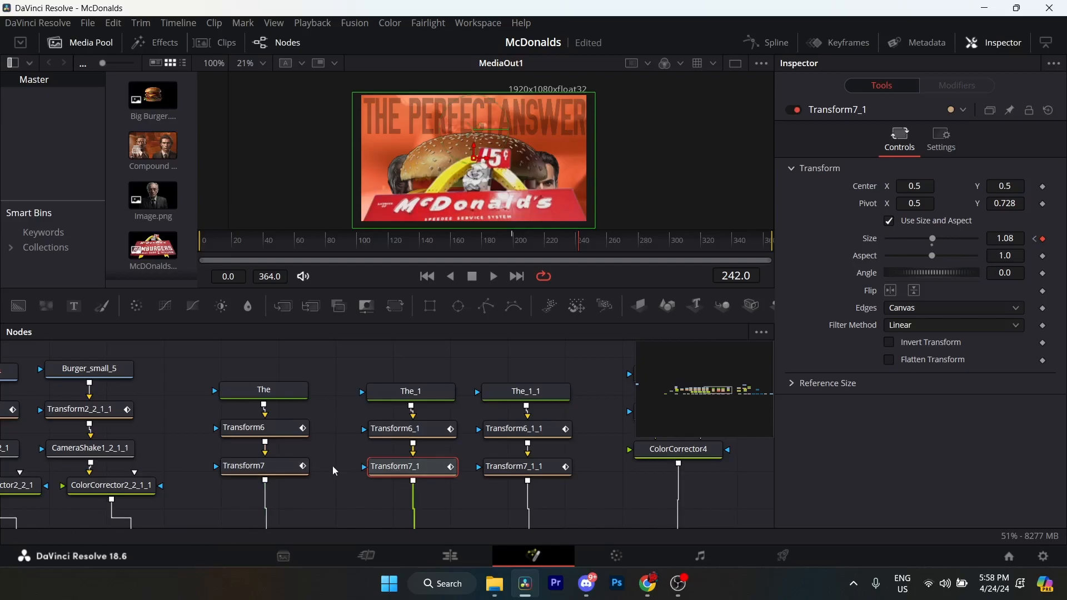
pyautogui.click(1037, 240)
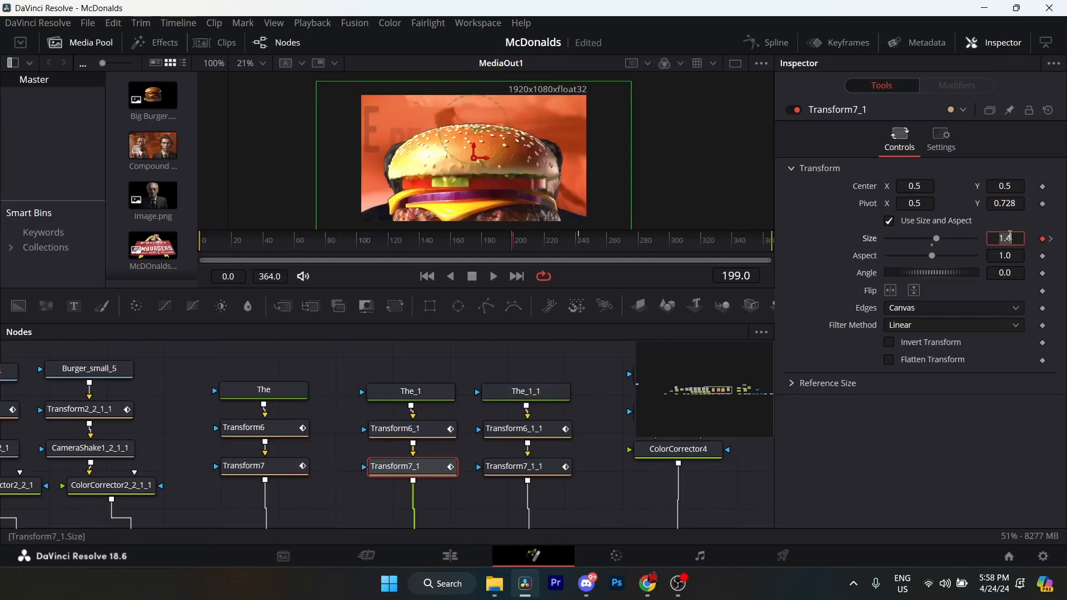
pyautogui.click(1050, 241)
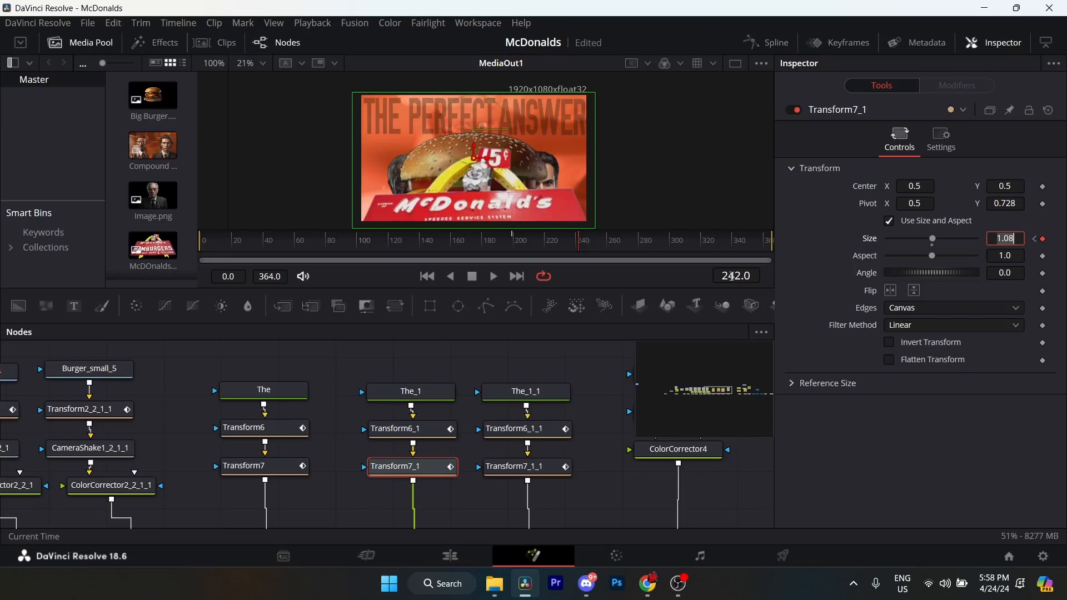
pyautogui.click(415, 431)
pyautogui.click(373, 466)
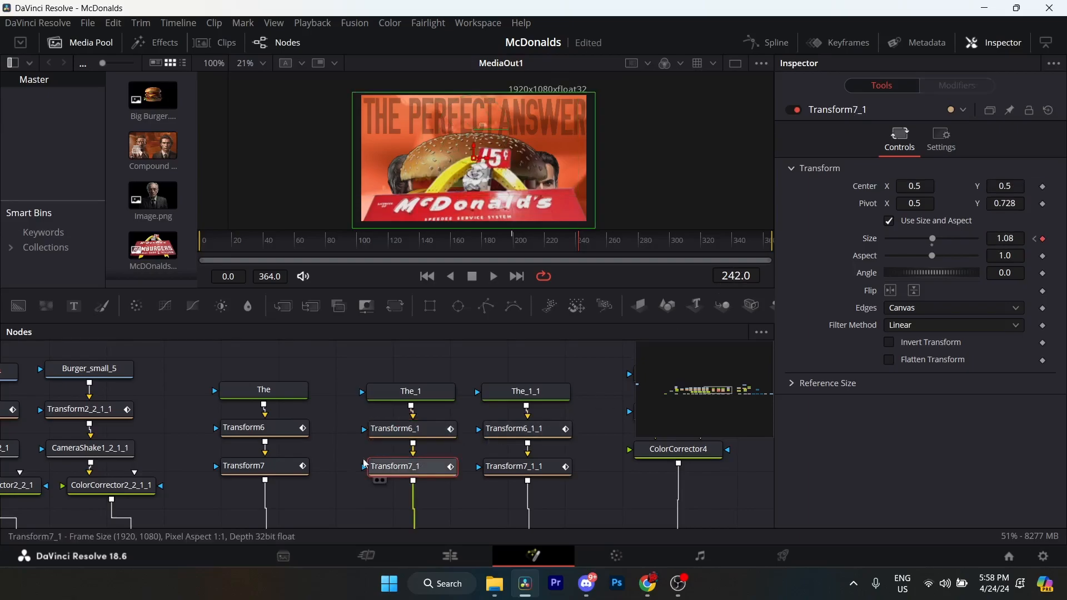
pyautogui.click(280, 471)
pyautogui.click(422, 471)
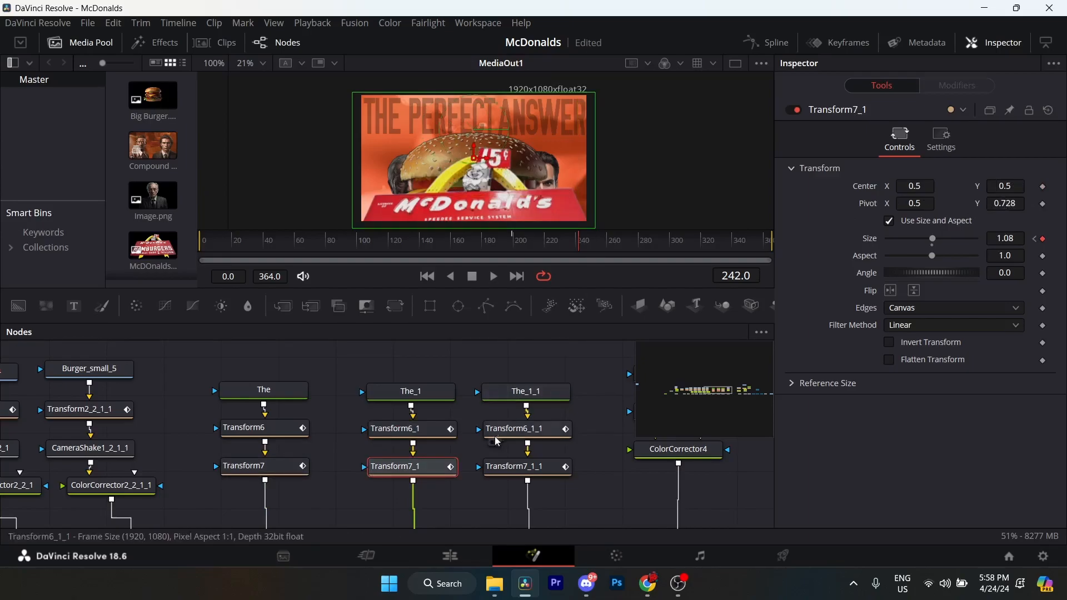
# Scrub through the title's scale-down around frames 206 to 218, and examine the Size and Pivot of Transform7.
pyautogui.click(522, 239)
pyautogui.moveTo(523, 240); pyautogui.dragTo(524, 240)
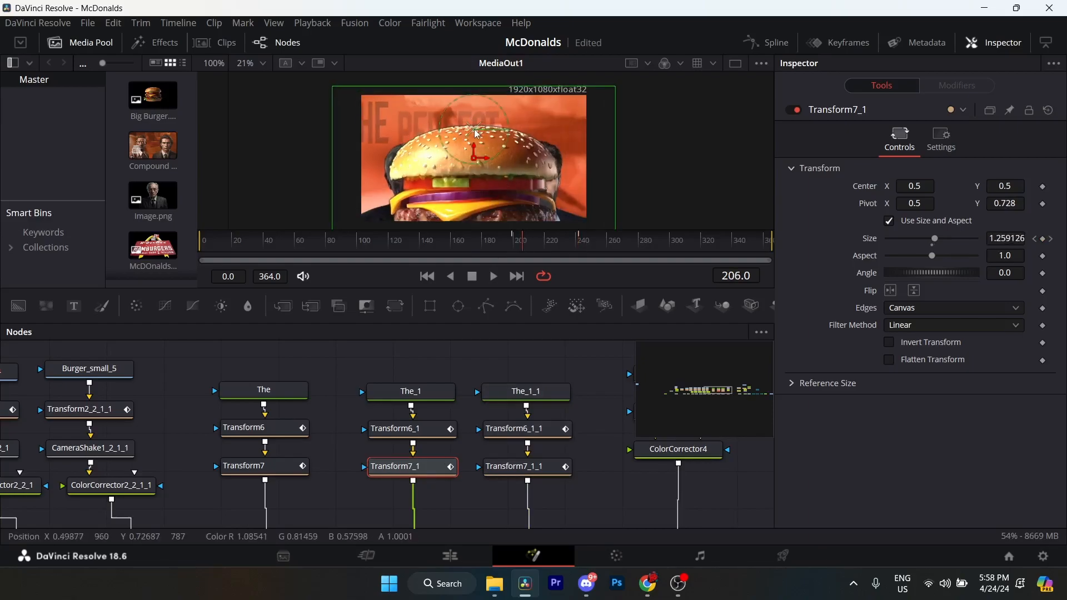
pyautogui.click(253, 466)
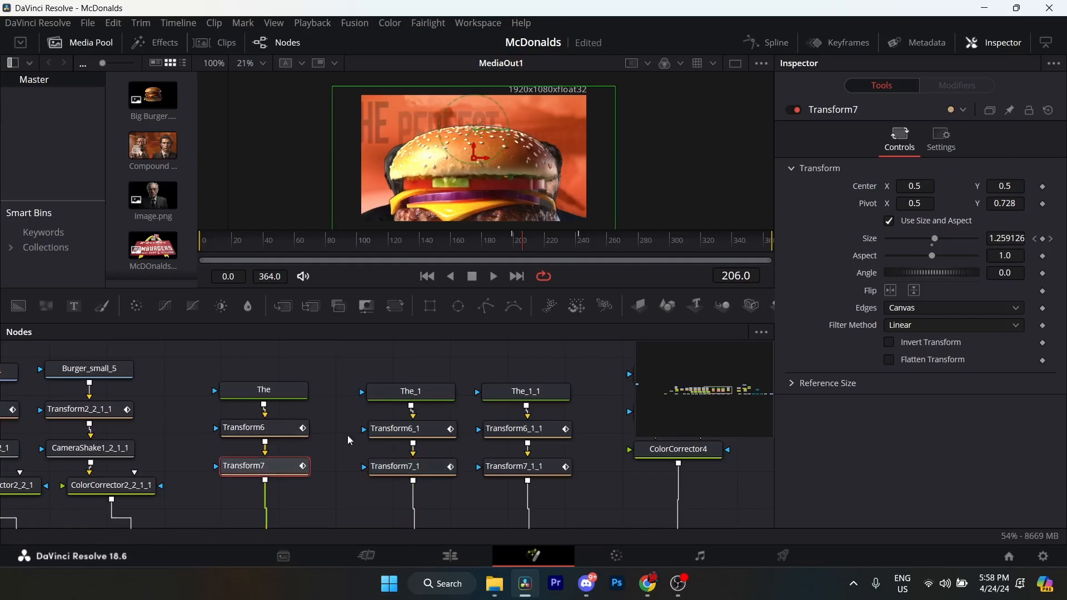
pyautogui.click(521, 240)
pyautogui.moveTo(522, 241); pyautogui.dragTo(546, 240)
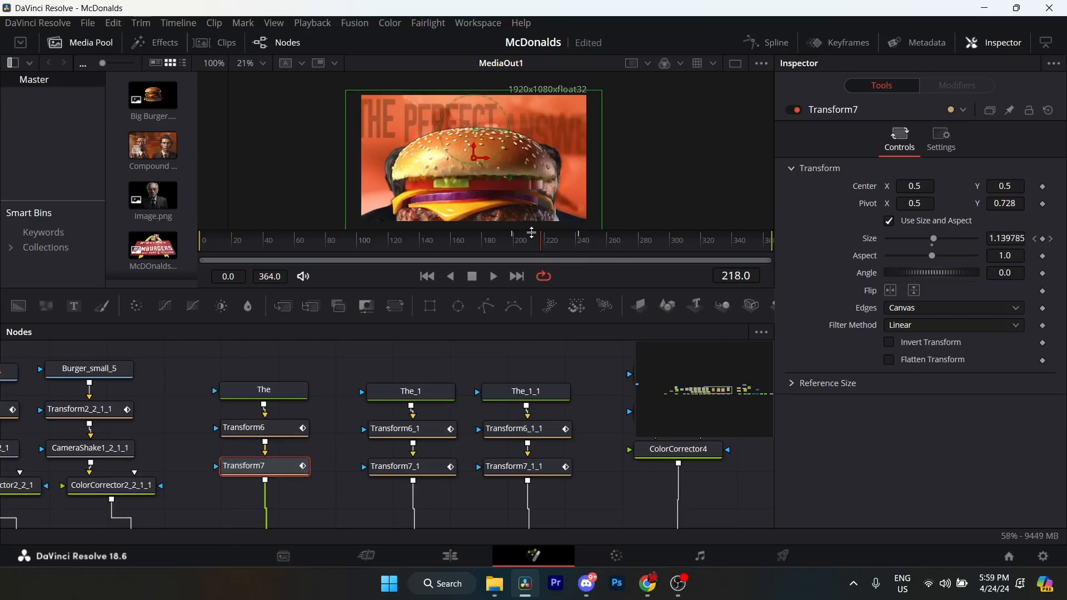
pyautogui.click(540, 241)
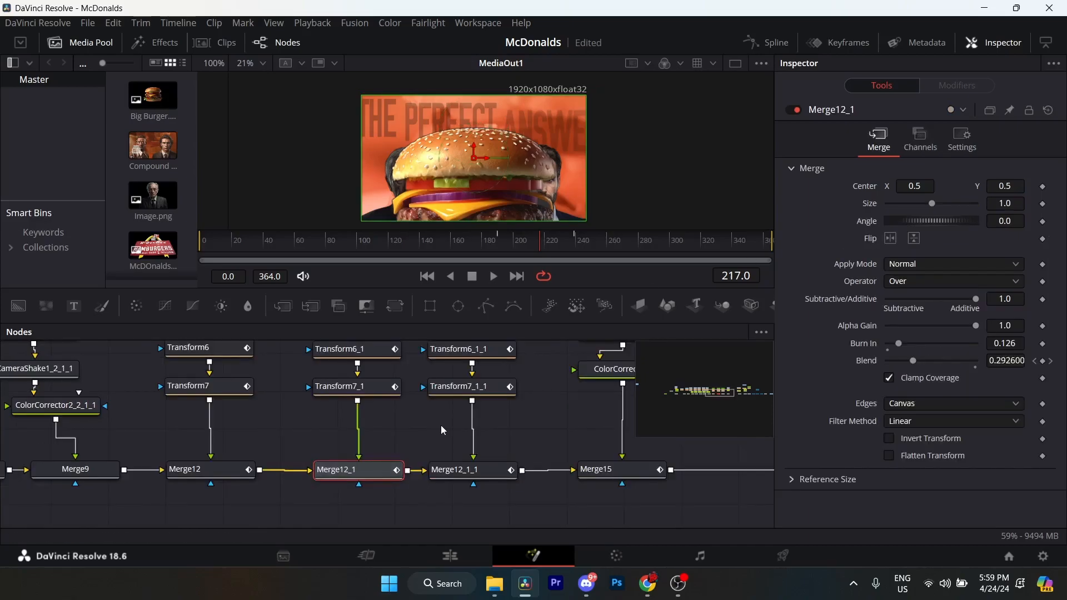
# Examine Merge12_1's Burn In setting and its Blend keyframes at frames 190 and 239.
pyautogui.moveTo(496, 414); pyautogui.dragTo(480, 428)
pyautogui.click(1035, 361)
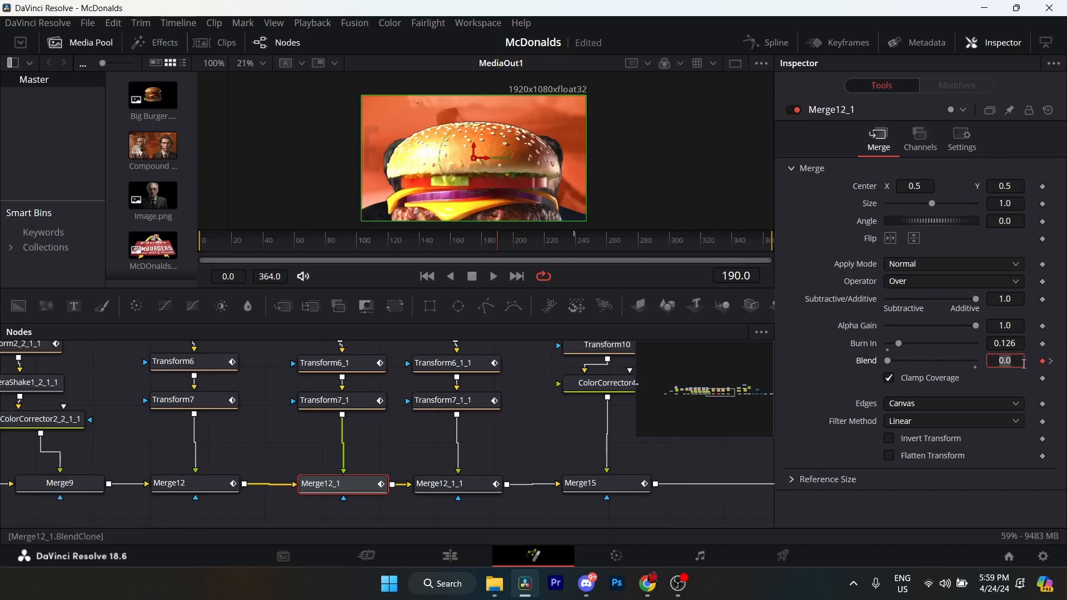
pyautogui.click(1051, 363)
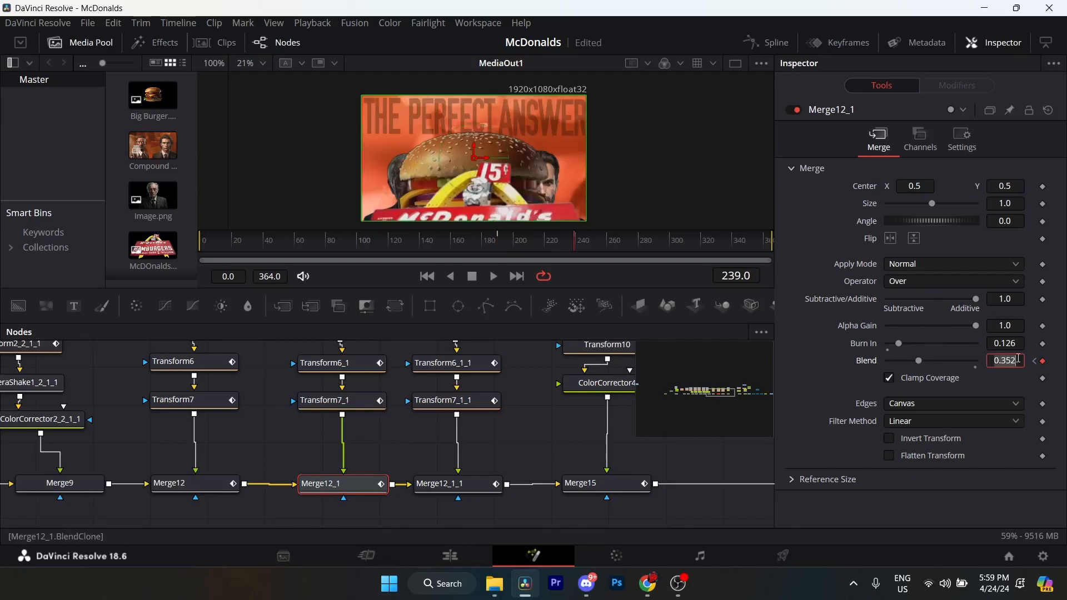
# Compare the Blend keyframe timing of Merge12 and Merge12_1, and scrub through the fade between frames 190 and 239.
pyautogui.click(185, 486)
pyautogui.click(339, 489)
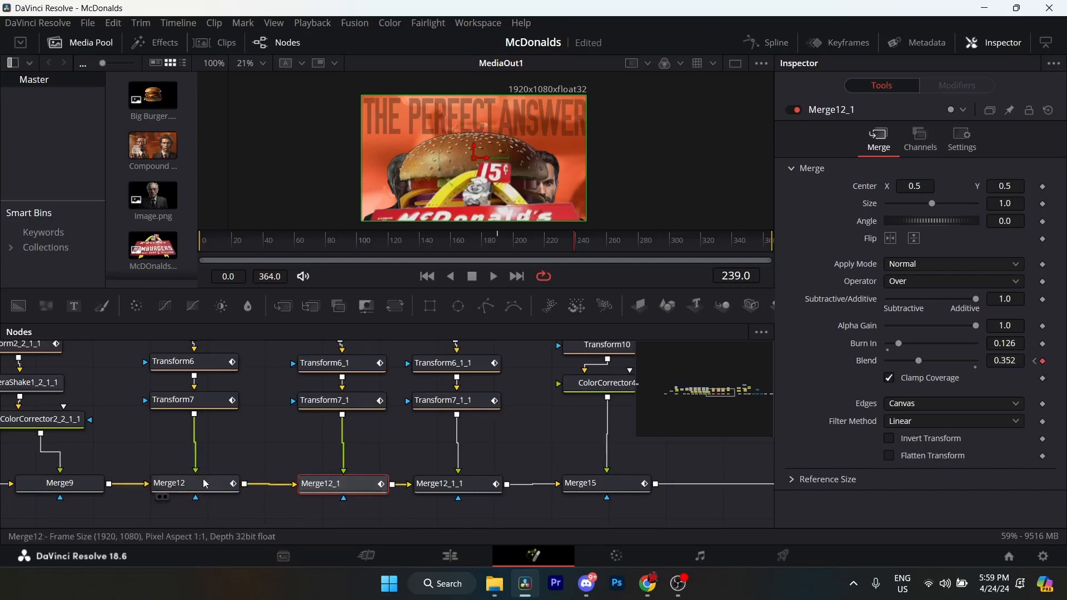
pyautogui.click(184, 485)
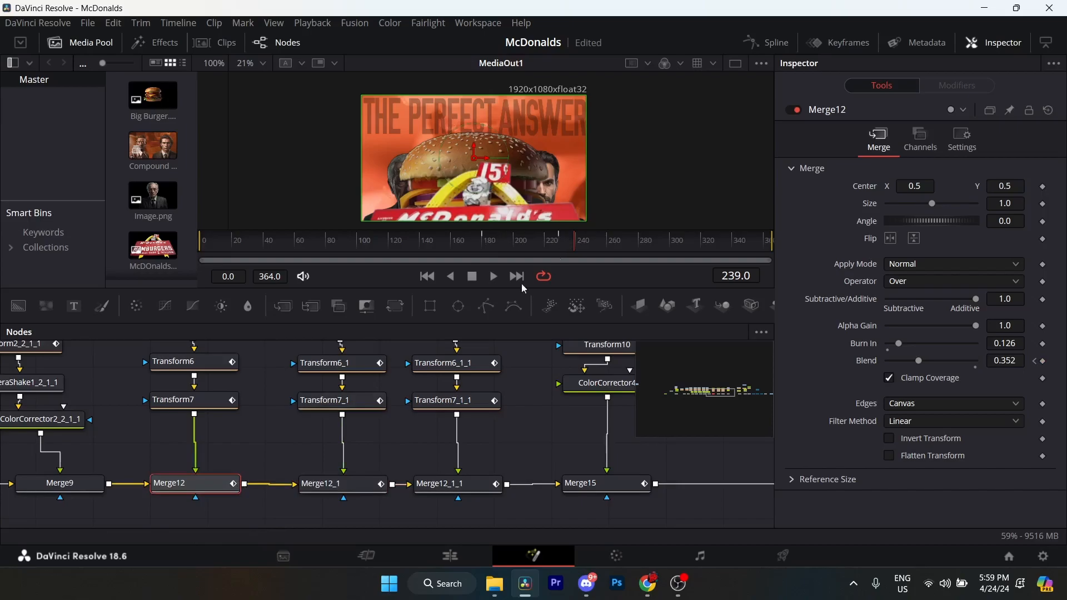
pyautogui.click(338, 485)
pyautogui.click(498, 246)
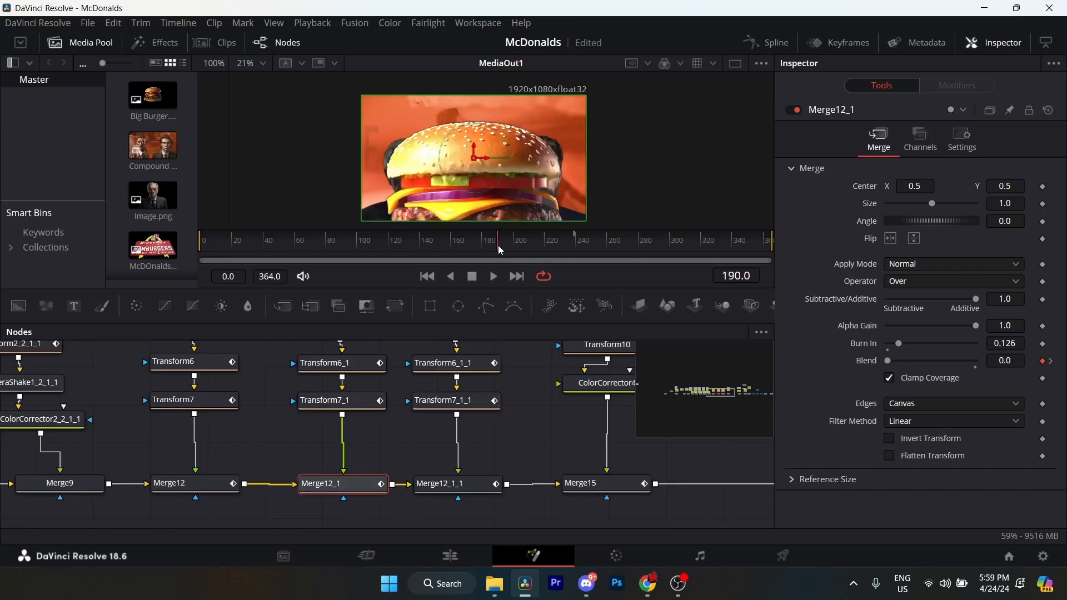
pyautogui.click(544, 243)
pyautogui.moveTo(545, 243); pyautogui.dragTo(576, 243)
pyautogui.click(1051, 362)
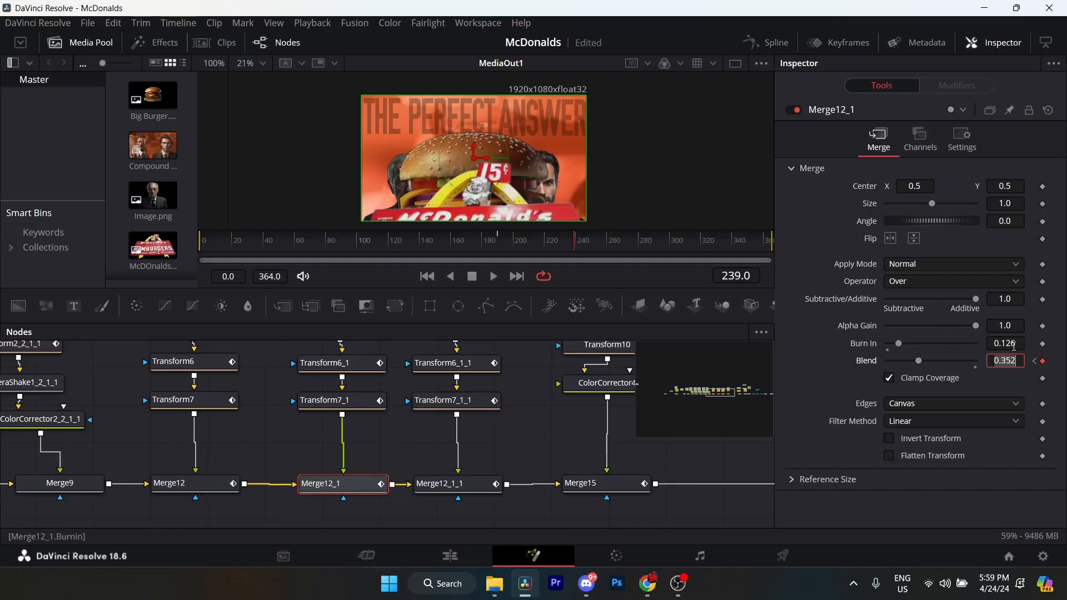
# Adjust the leading spaces before ANSWER in The_1_1's text to reposition the word.
pyautogui.moveTo(387, 418); pyautogui.dragTo(335, 426)
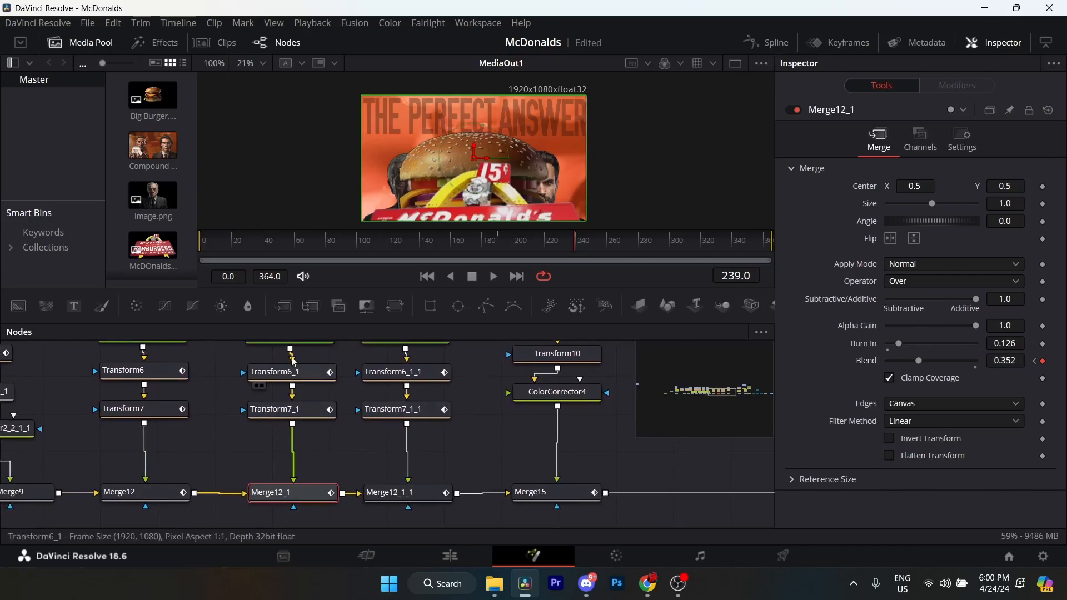
pyautogui.moveTo(421, 405); pyautogui.dragTo(320, 446)
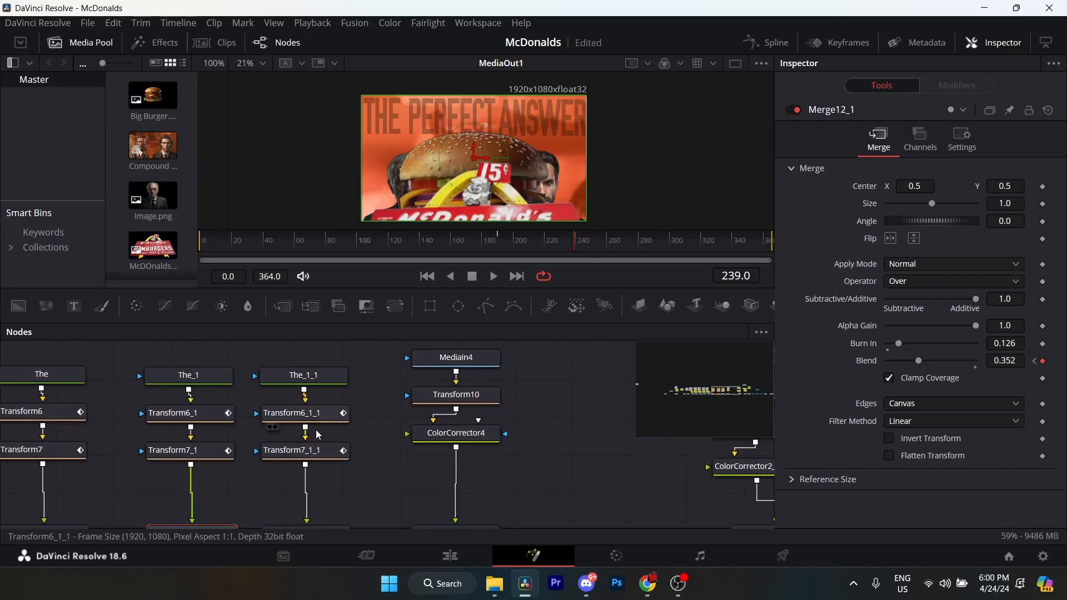
pyautogui.click(305, 415)
pyautogui.moveTo(289, 423)
pyautogui.mouseDown()
pyautogui.moveTo(436, 375)
pyautogui.moveTo(331, 407)
pyautogui.moveTo(306, 430)
pyautogui.mouseUp()
pyautogui.click(317, 384)
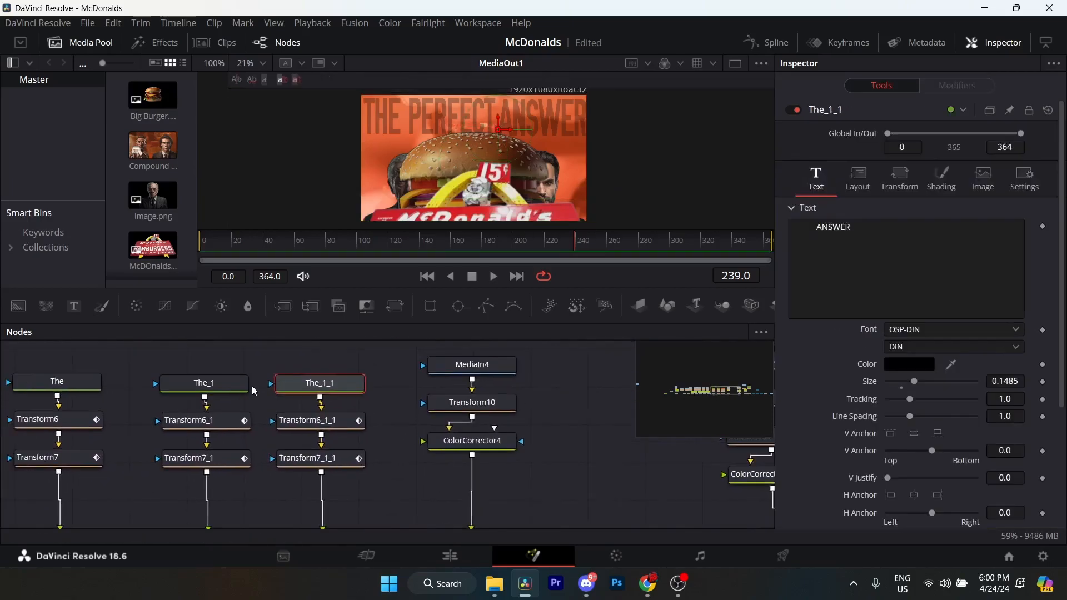
pyautogui.click(819, 228)
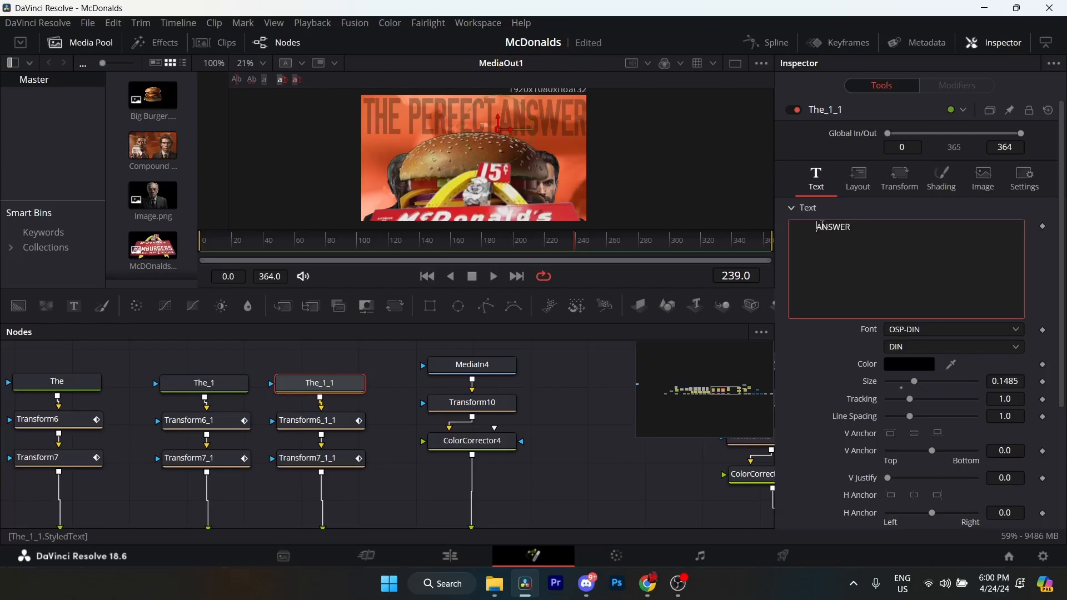
pyautogui.press('BackSpace')
pyautogui.press('BackSpace')
pyautogui.press('BackSpace')
pyautogui.press('BackSpace')
pyautogui.press('BackSpace')
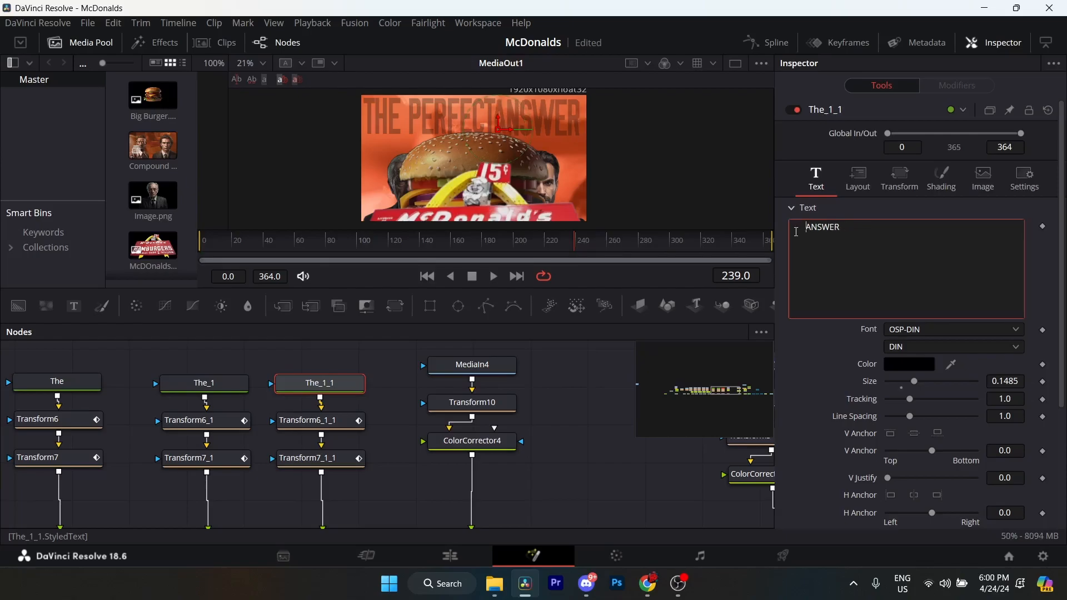
pyautogui.press('BackSpace')
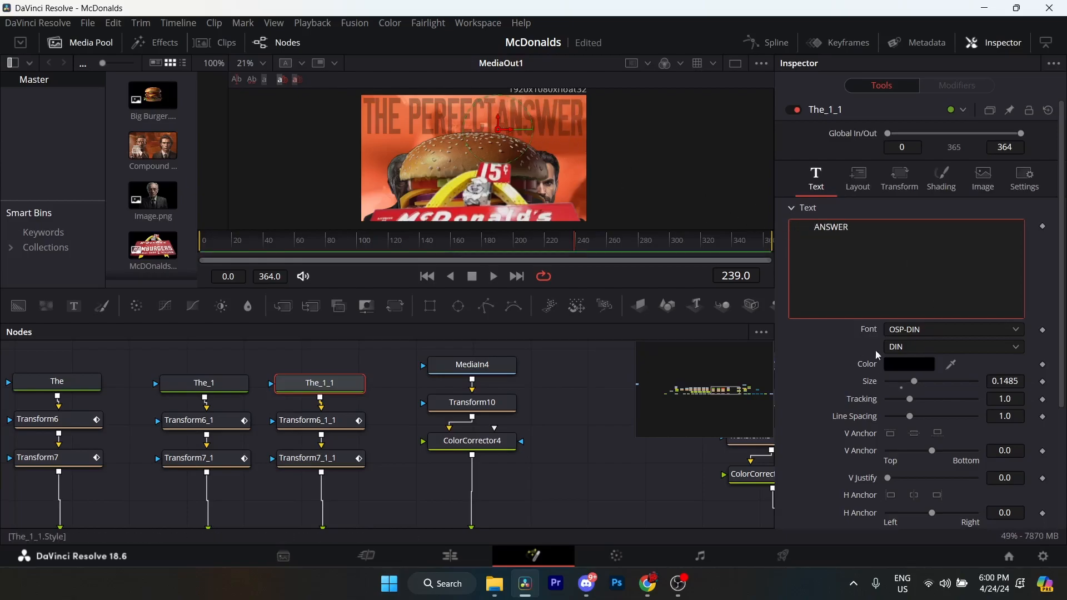
# Examine the Center keyframes of Transform6_1_1 and the Size keyframes of Transform7_1_1 at frames 209 and 252.
pyautogui.click(328, 423)
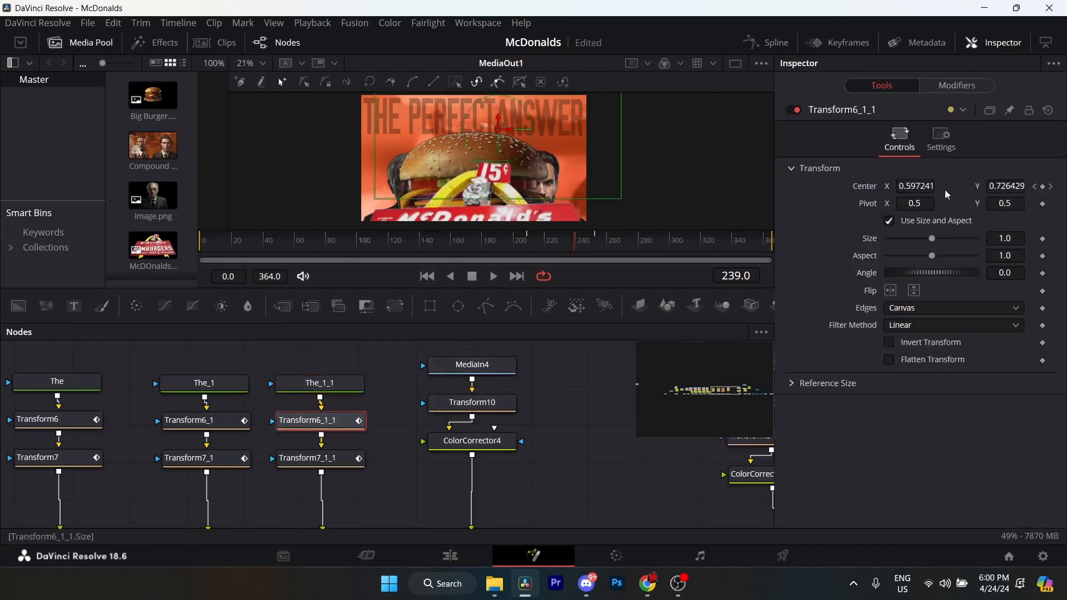
pyautogui.click(1037, 187)
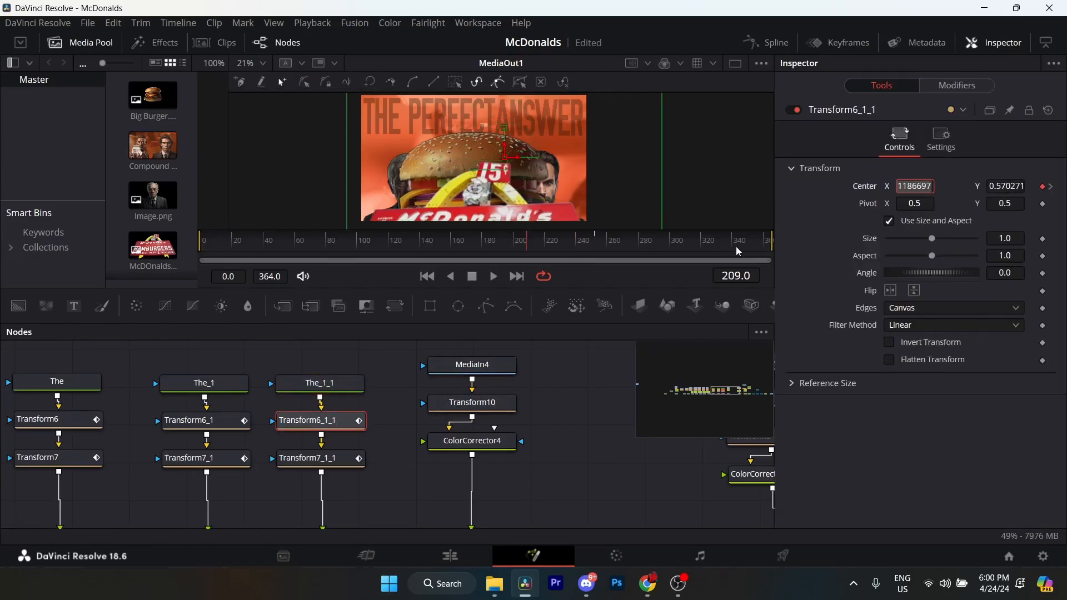
pyautogui.moveTo(914, 187); pyautogui.dragTo(872, 189)
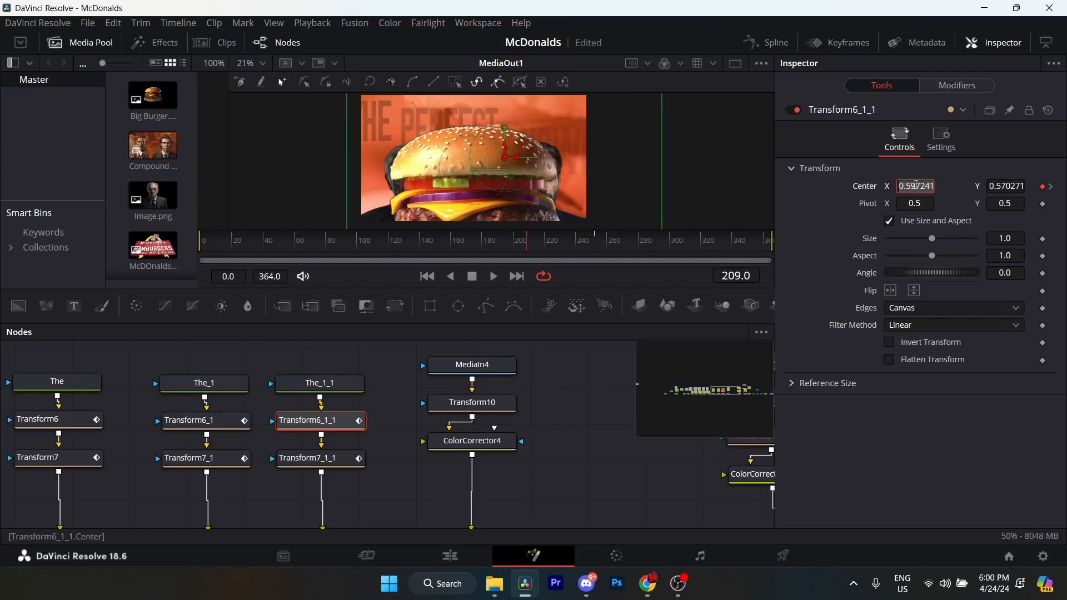
pyautogui.click(1052, 188)
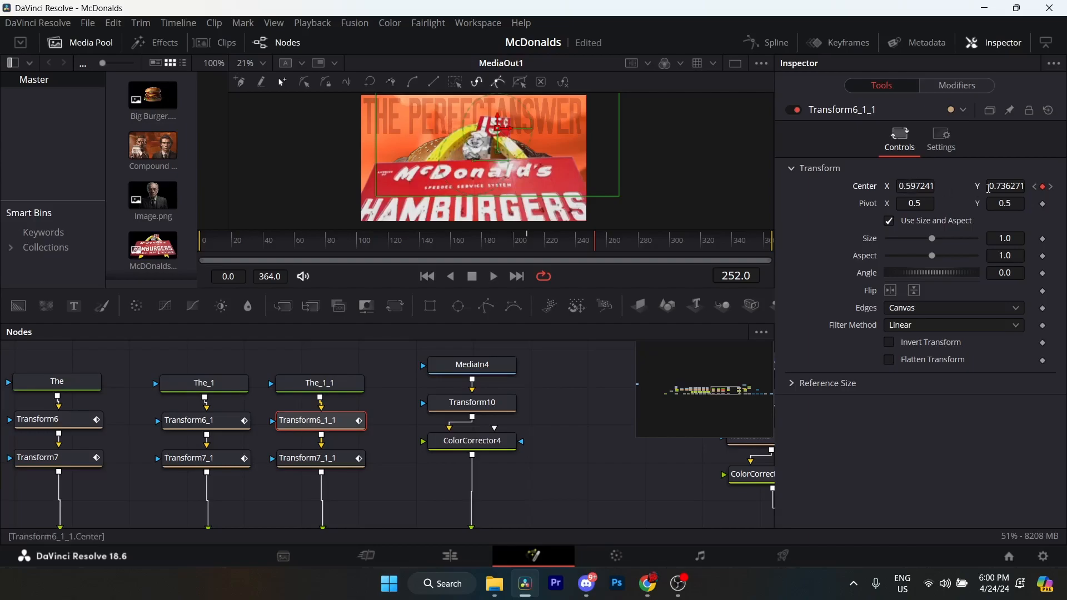
pyautogui.click(326, 468)
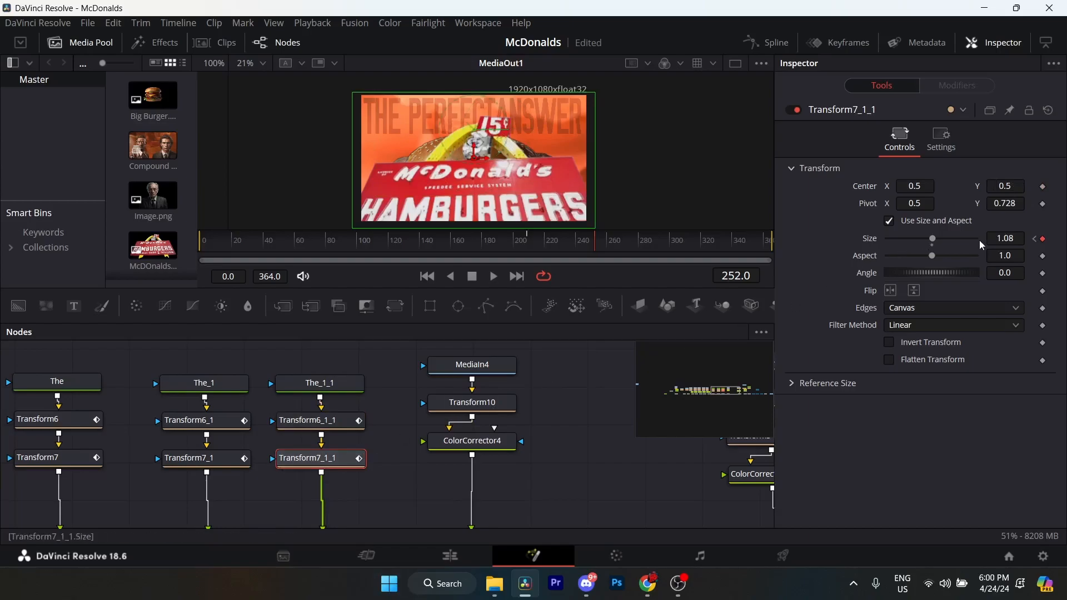
pyautogui.click(1034, 242)
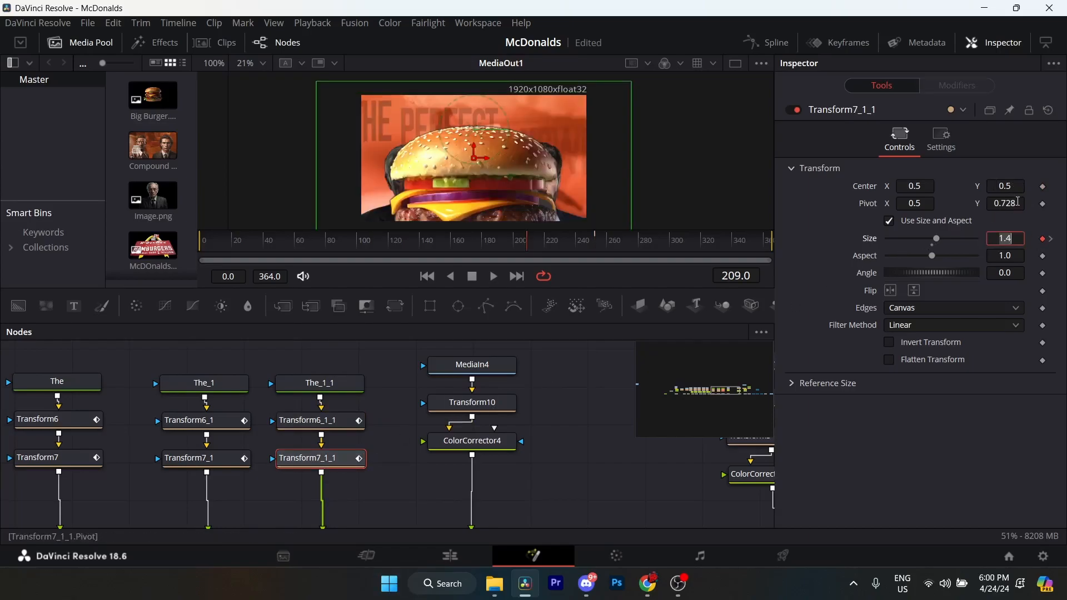
# Check Transform7_1_1's Size keyframe at frame 252, and Merge12_1_1's Burn In and Blend keyframes at frames 200 and 249.
pyautogui.moveTo(429, 442); pyautogui.dragTo(585, 440)
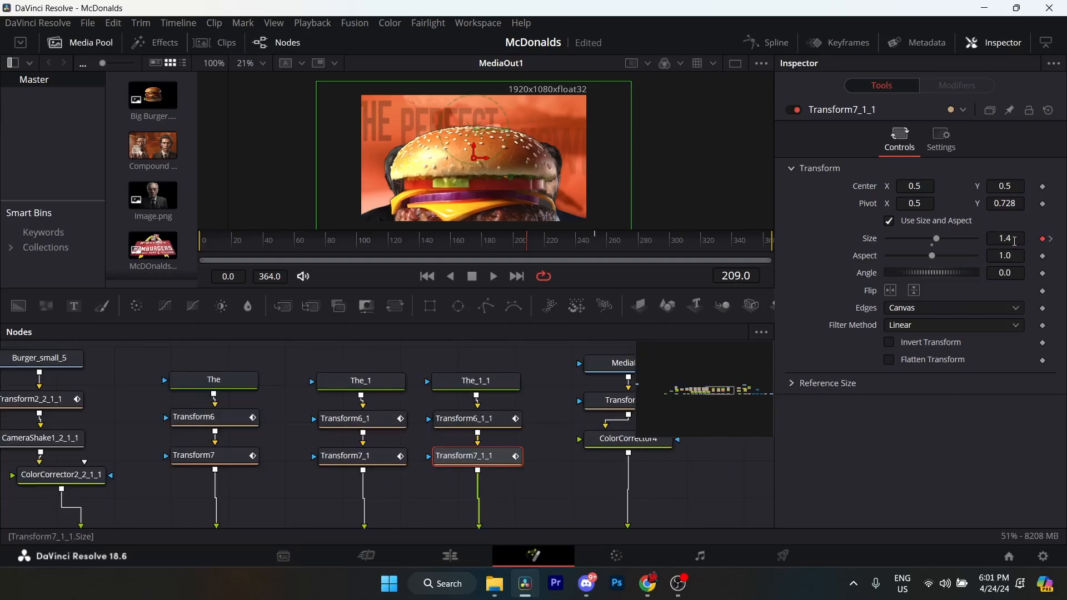
pyautogui.click(1051, 239)
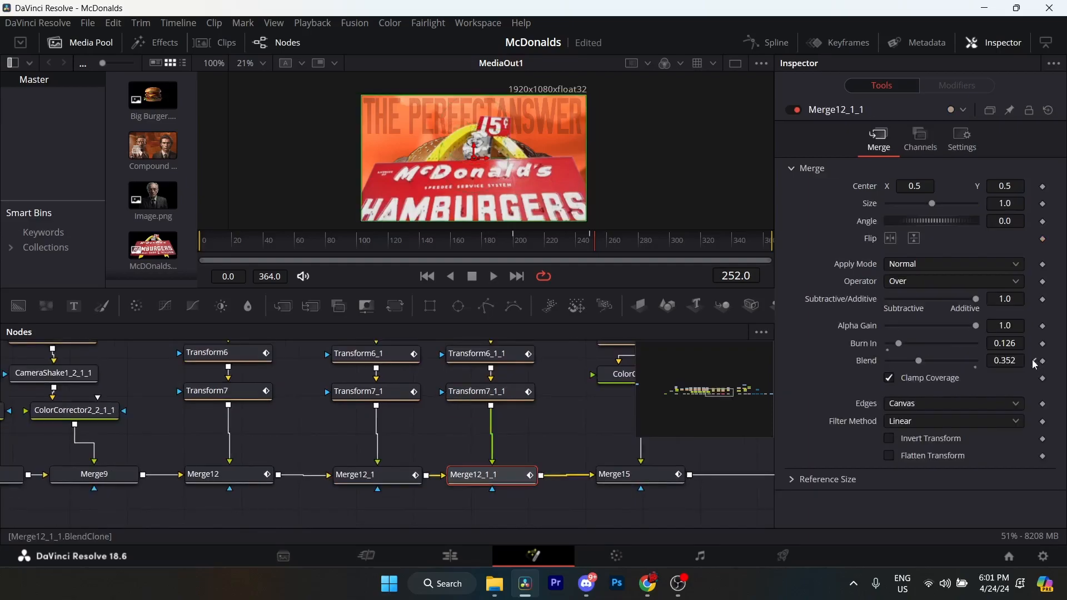
pyautogui.click(1035, 364)
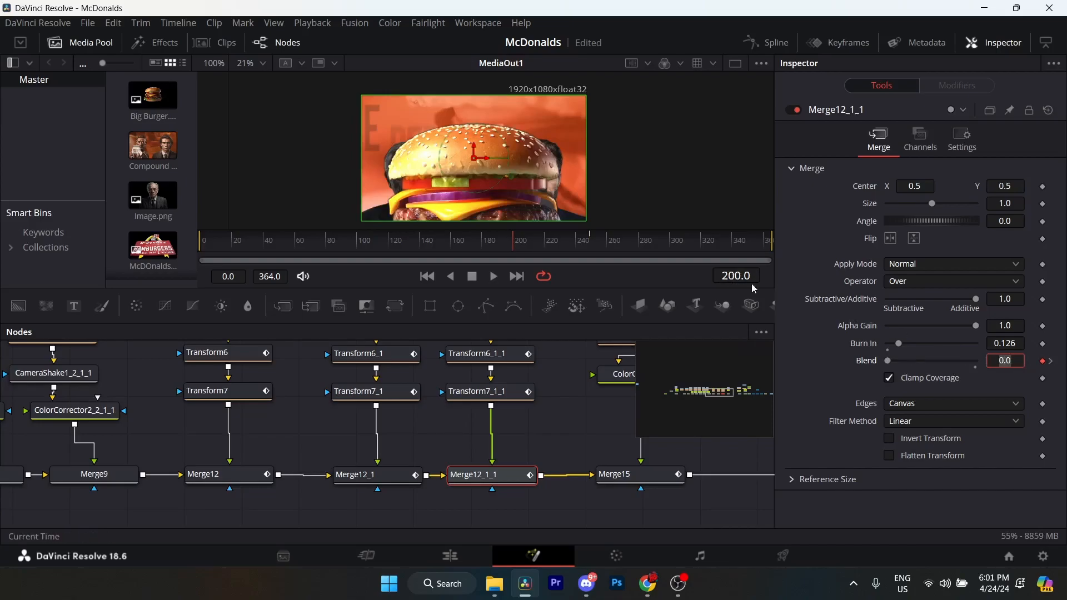
pyautogui.click(1051, 362)
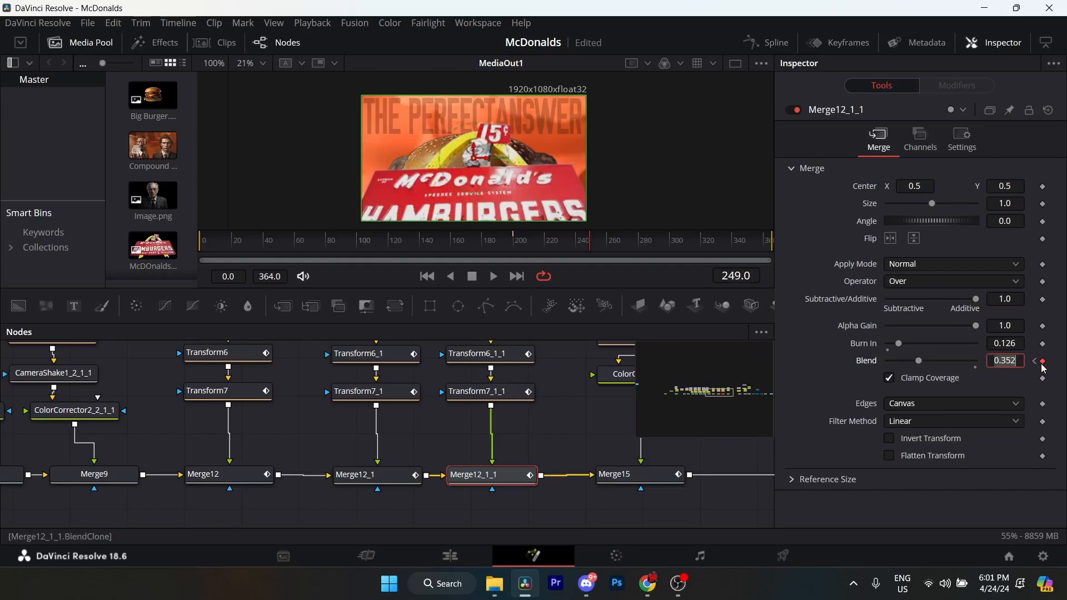
pyautogui.click(1012, 361)
pyautogui.click(1006, 346)
# Inspect the MediaIn4 light leak overlay clip and scrub the composition to frame 237.
pyautogui.moveTo(516, 350)
pyautogui.mouseDown()
pyautogui.moveTo(369, 428)
pyautogui.moveTo(472, 420)
pyautogui.mouseUp()
pyautogui.click(422, 412)
pyautogui.click(551, 398)
pyautogui.click(607, 375)
pyautogui.moveTo(602, 376); pyautogui.dragTo(533, 379)
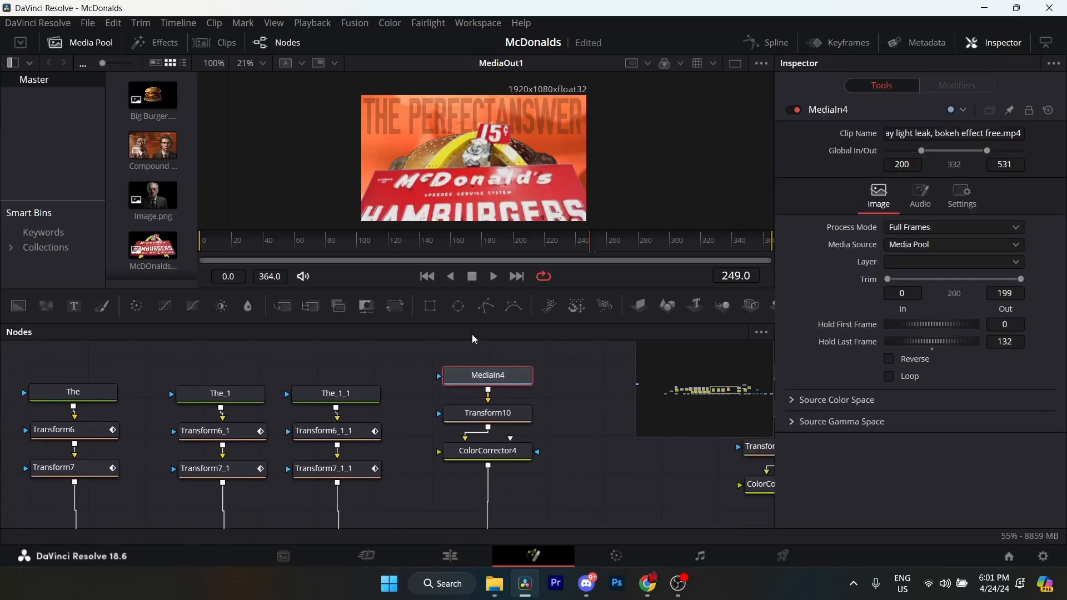
pyautogui.click(558, 242)
pyautogui.moveTo(560, 388); pyautogui.dragTo(548, 402)
pyautogui.moveTo(546, 241); pyautogui.dragTo(571, 244)
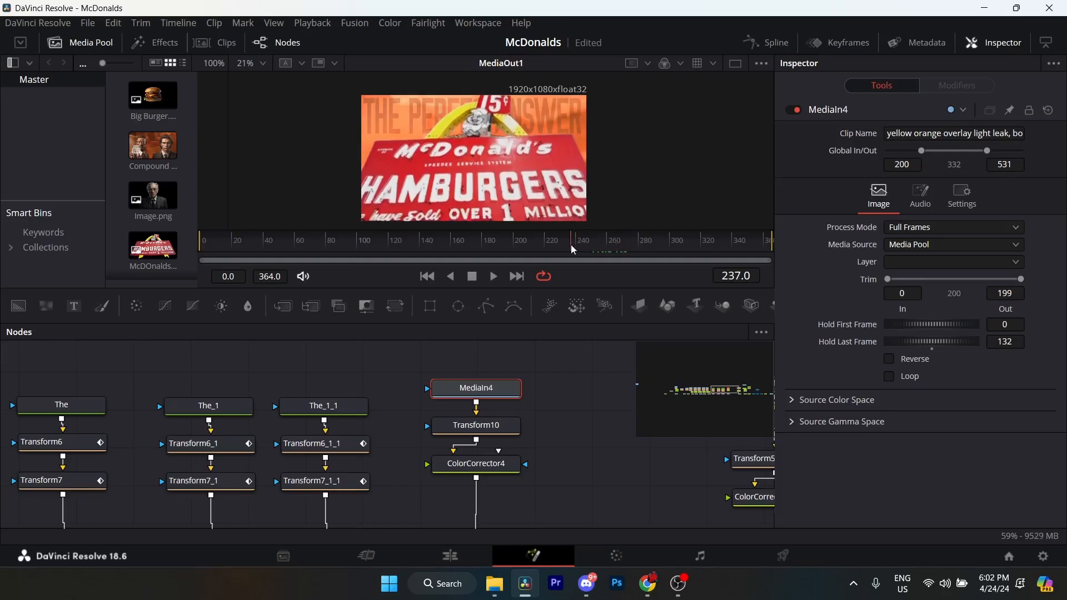
# Review the Transform10 and ColorCorrector4 settings applied to the MediaIn4 light leak, comparing them with the source clip node.
pyautogui.scroll(-2, 495, 395)
pyautogui.scroll(-1, 489, 364)
pyautogui.click(491, 381)
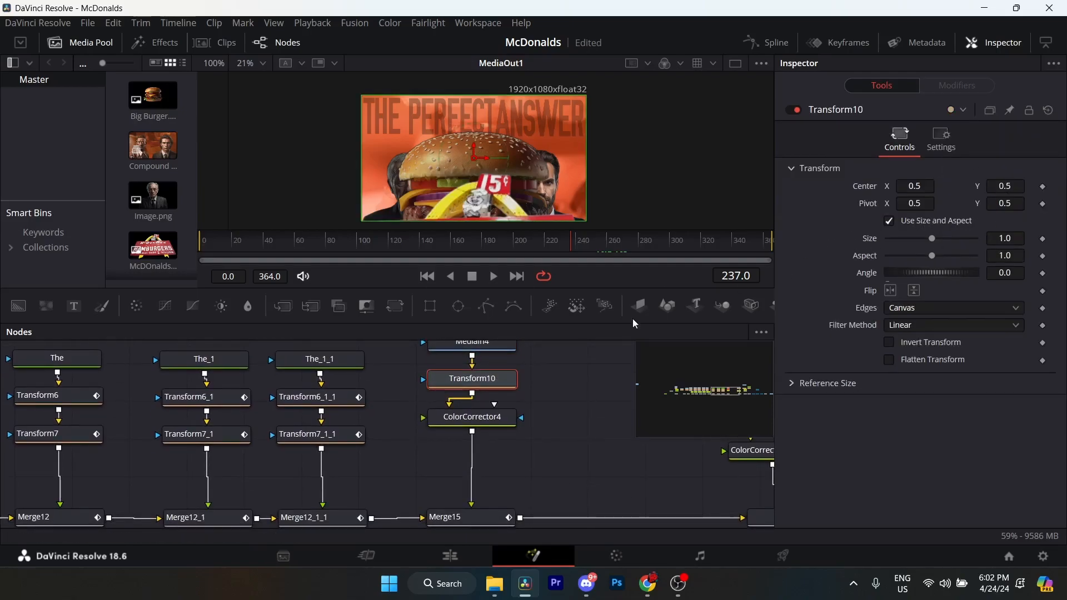
pyautogui.click(483, 418)
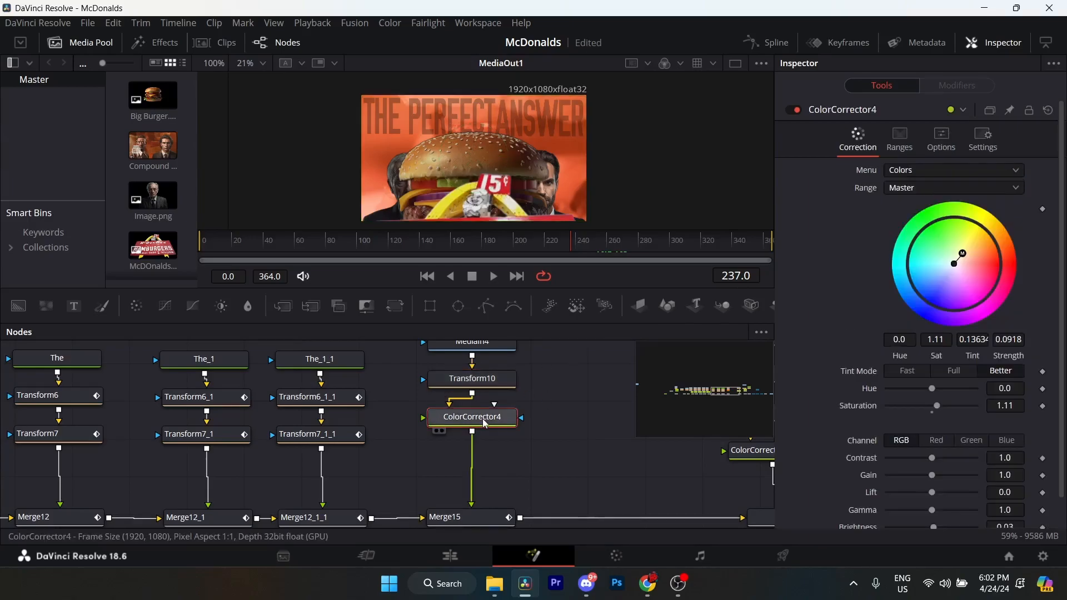
pyautogui.scroll(-1, 917, 383)
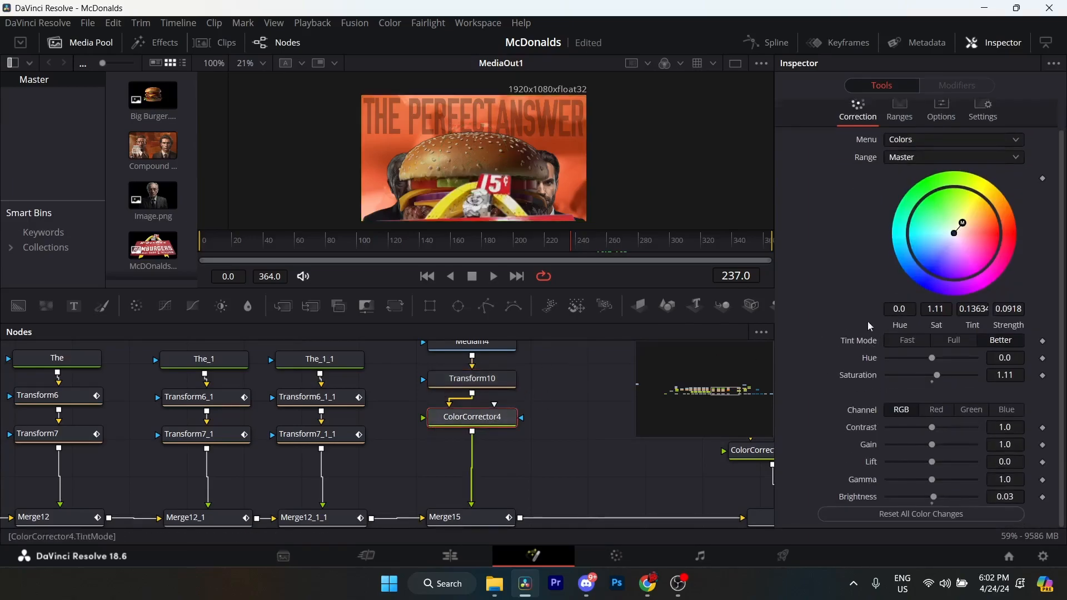
pyautogui.scroll(2, 492, 400)
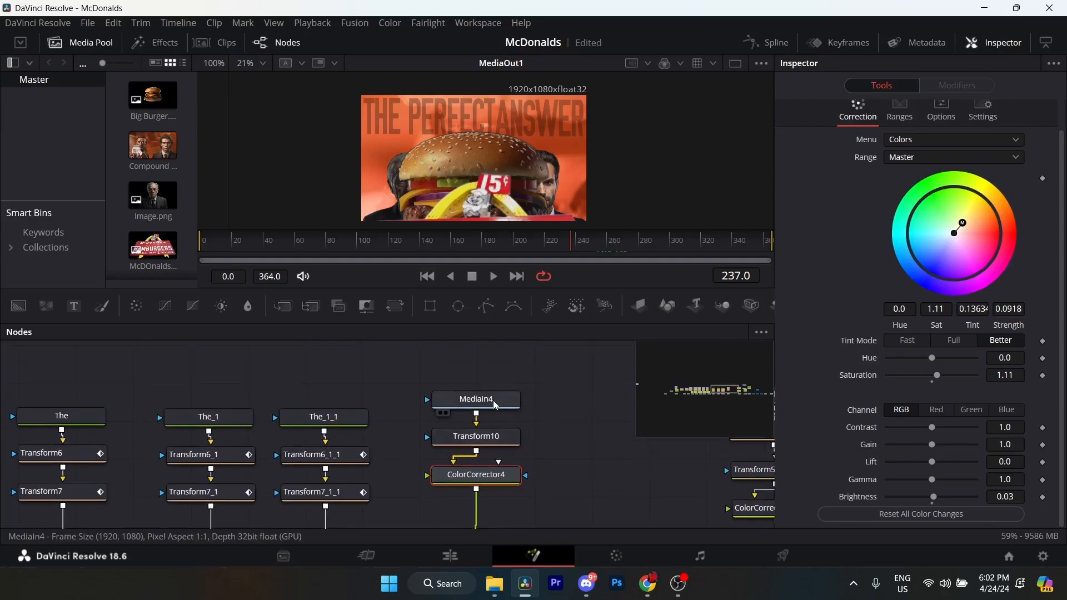
pyautogui.click(495, 402)
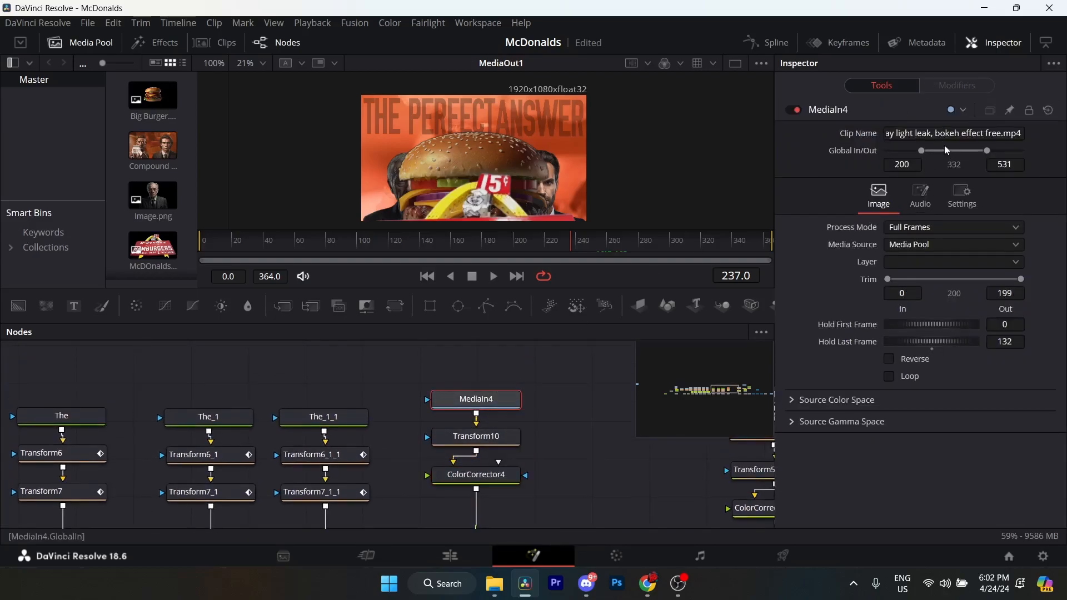
pyautogui.click(489, 476)
pyautogui.click(490, 400)
pyautogui.click(502, 437)
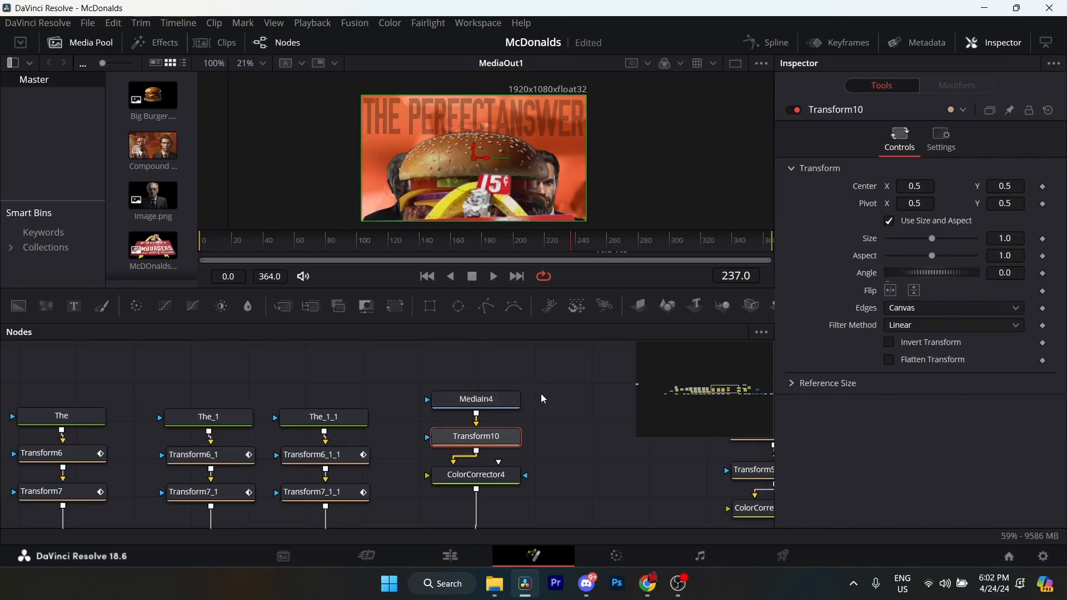
# Examine Merge15's Blend keyframes at frames 243 and 270.
pyautogui.scroll(-5, 533, 405)
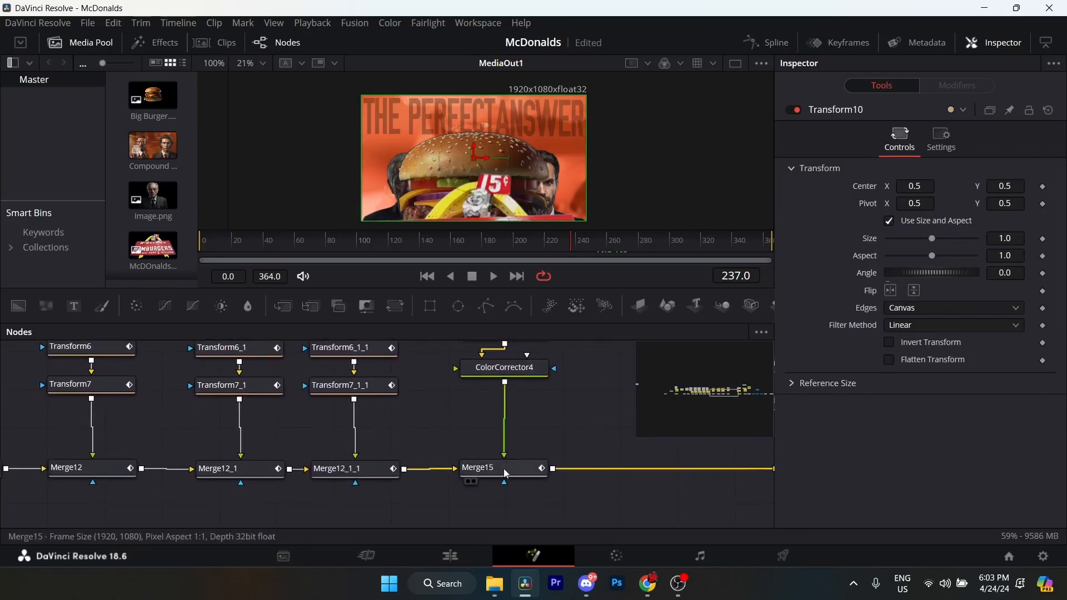
pyautogui.click(506, 474)
pyautogui.scroll(2, 561, 434)
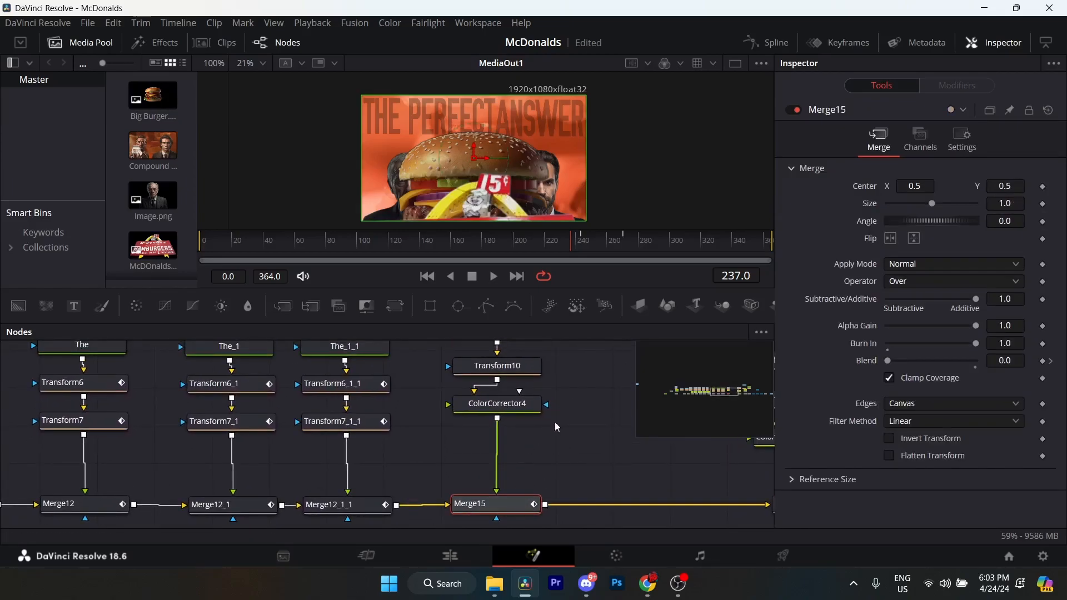
pyautogui.click(1043, 362)
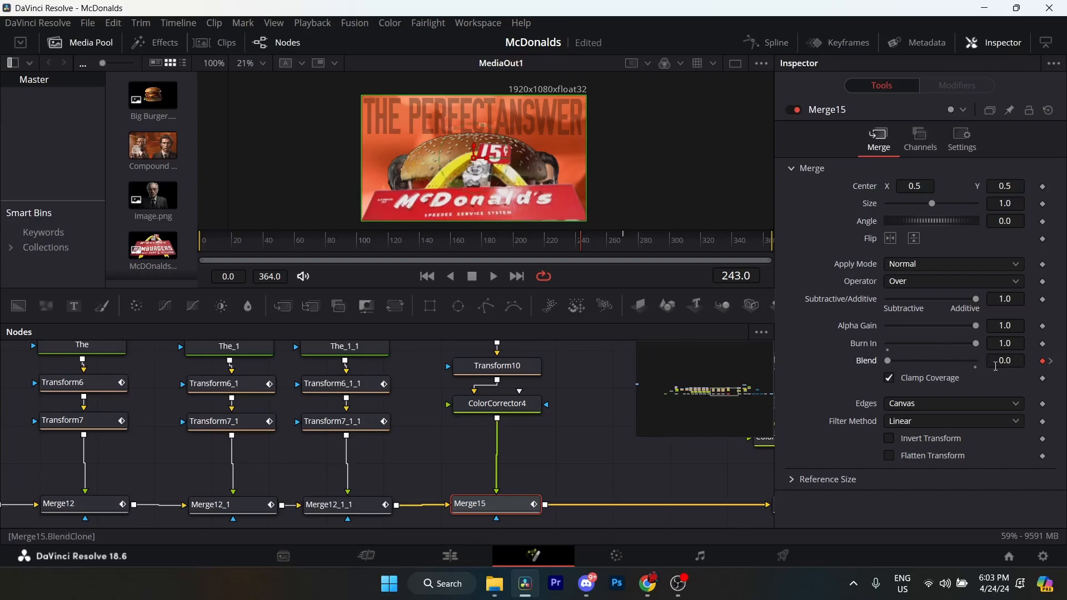
pyautogui.click(1051, 361)
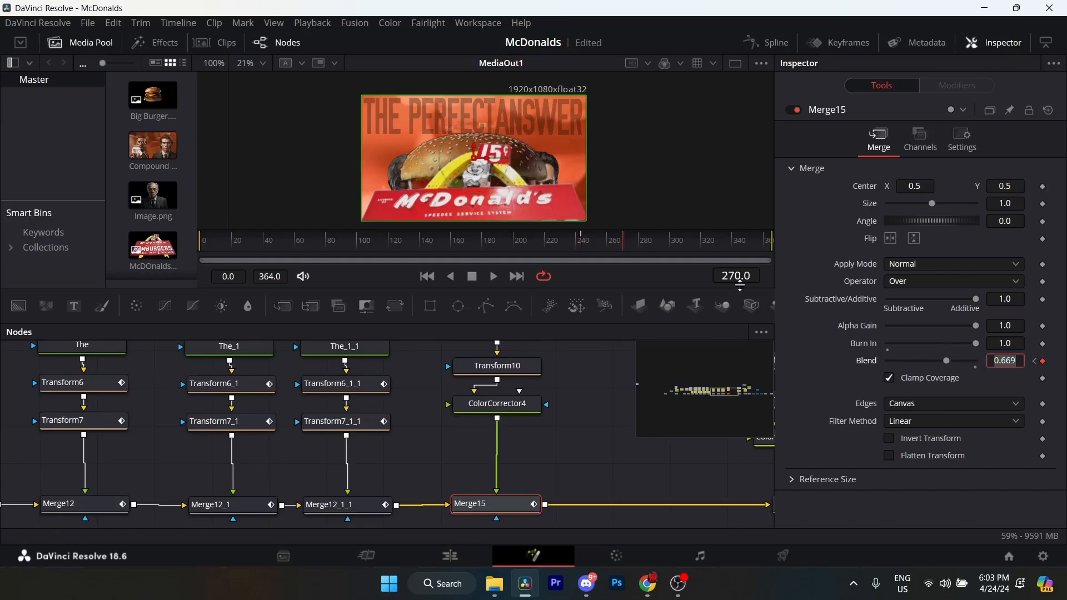
pyautogui.click(1013, 364)
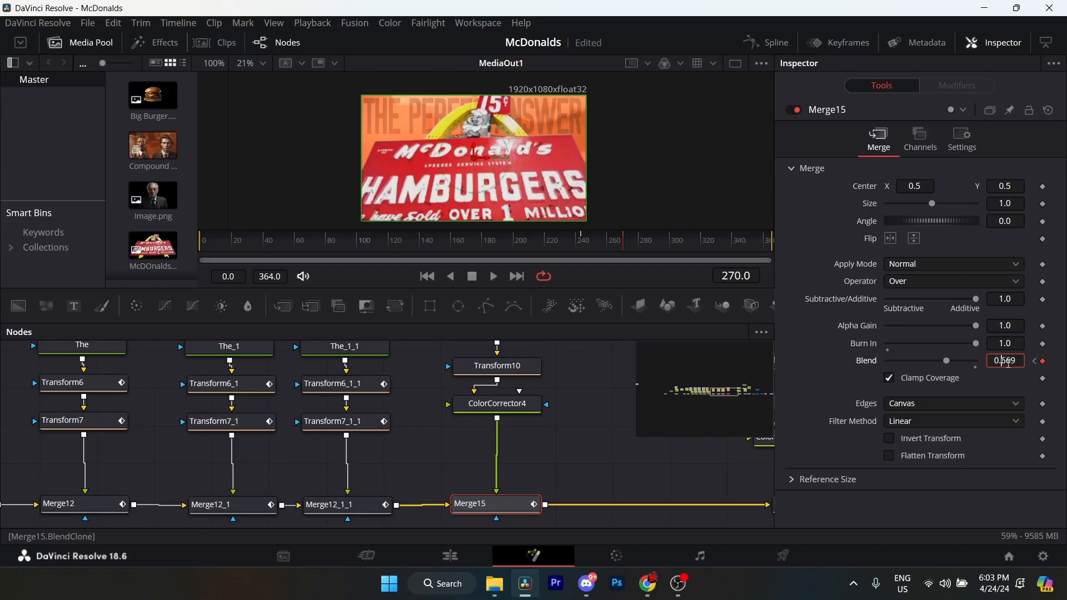
pyautogui.moveTo(1004, 359); pyautogui.dragTo(1023, 357)
pyautogui.click(1015, 362)
# Inspect the Big_Burger clip node and scrub back to its starting frame at 80.
pyautogui.moveTo(566, 483); pyautogui.dragTo(444, 478)
pyautogui.moveTo(595, 409); pyautogui.dragTo(275, 523)
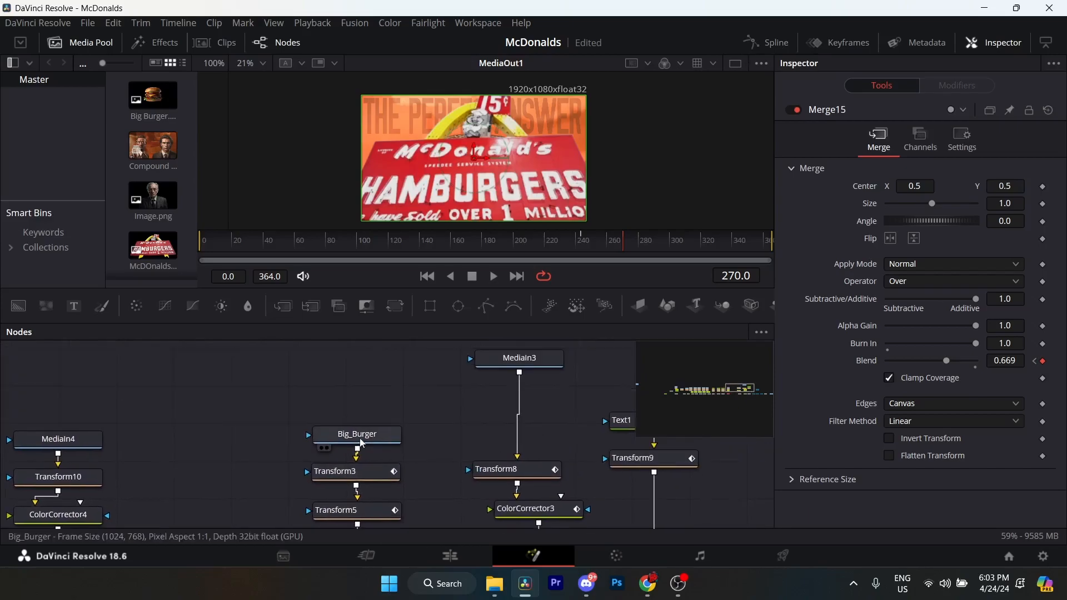
pyautogui.click(358, 434)
pyautogui.click(558, 240)
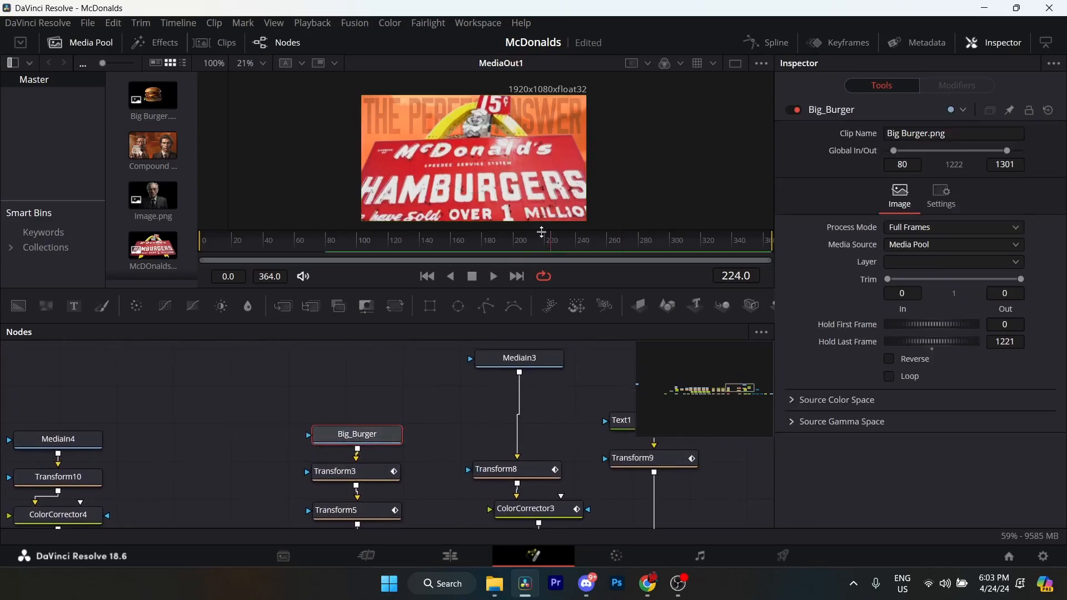
pyautogui.click(532, 243)
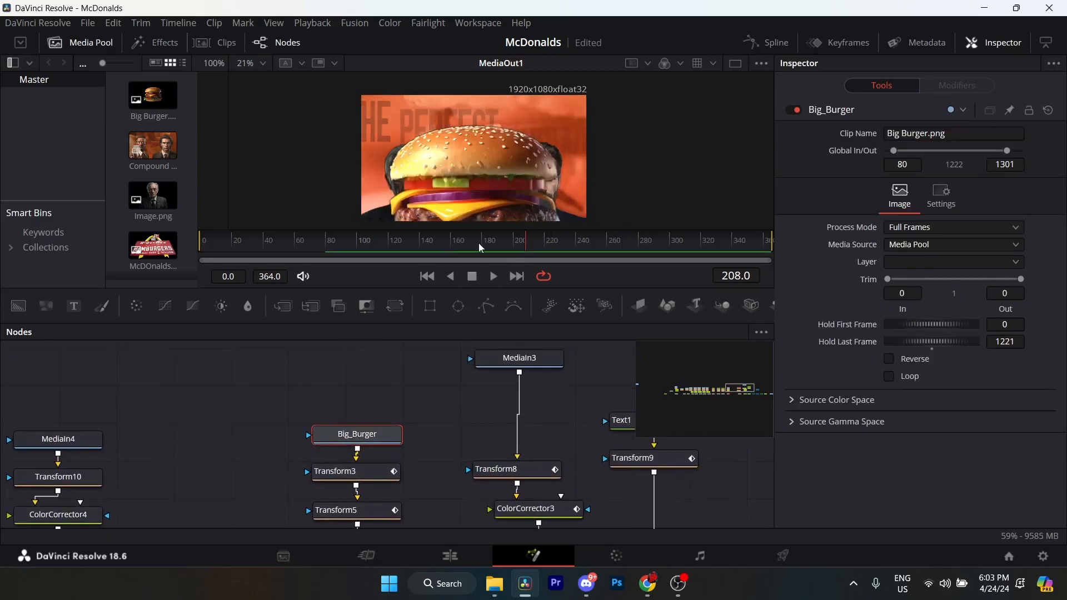
pyautogui.click(321, 243)
pyautogui.moveTo(319, 248); pyautogui.dragTo(326, 246)
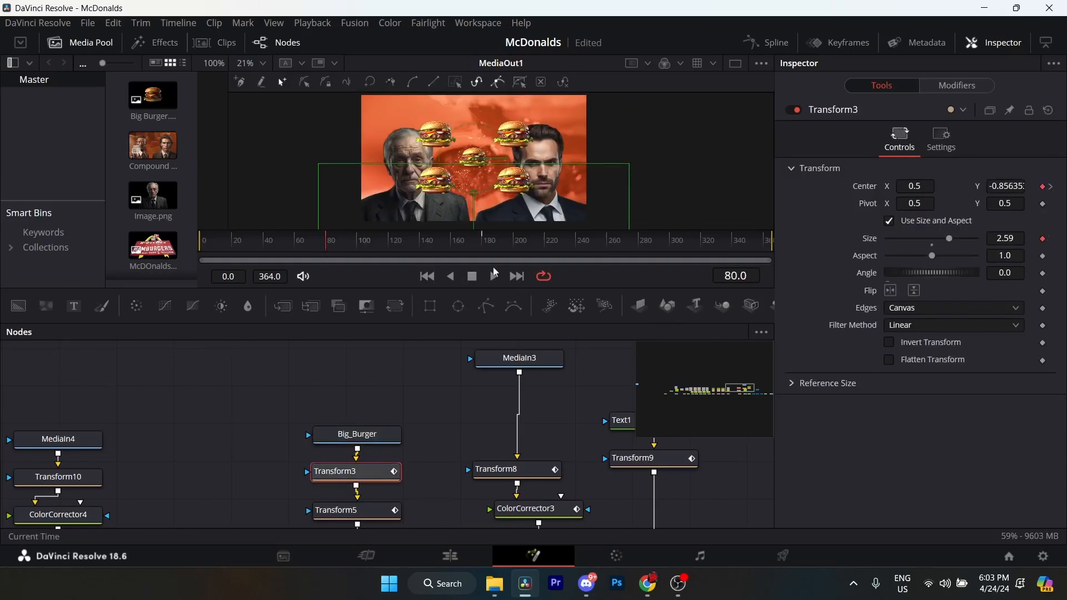
# Look over the Transform3, Transform5 and color corrector nodes chained below Big_Burger.
pyautogui.moveTo(385, 475); pyautogui.dragTo(407, 413)
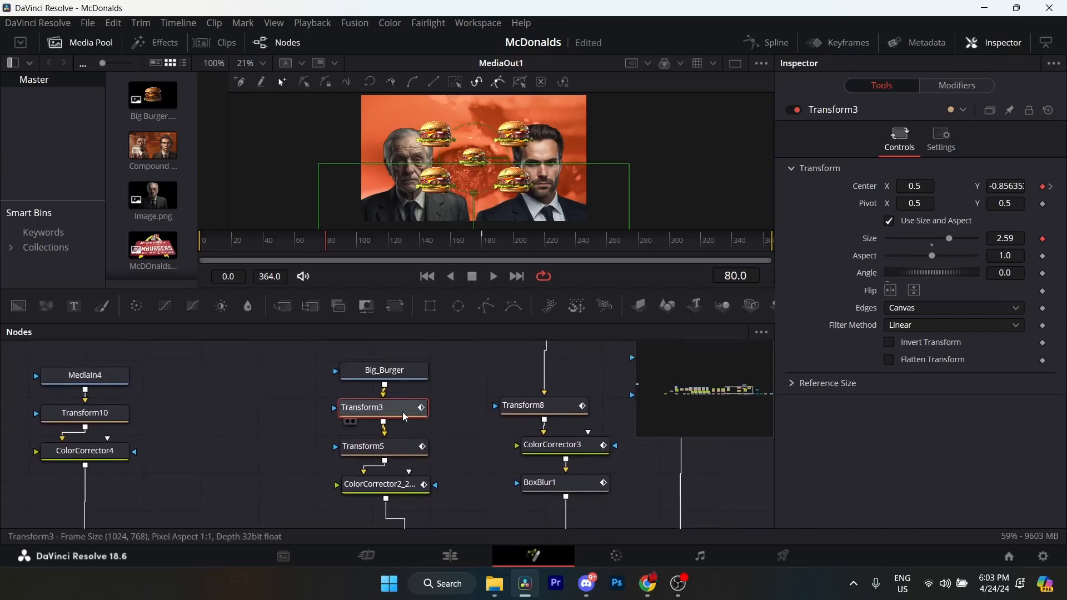
pyautogui.click(409, 452)
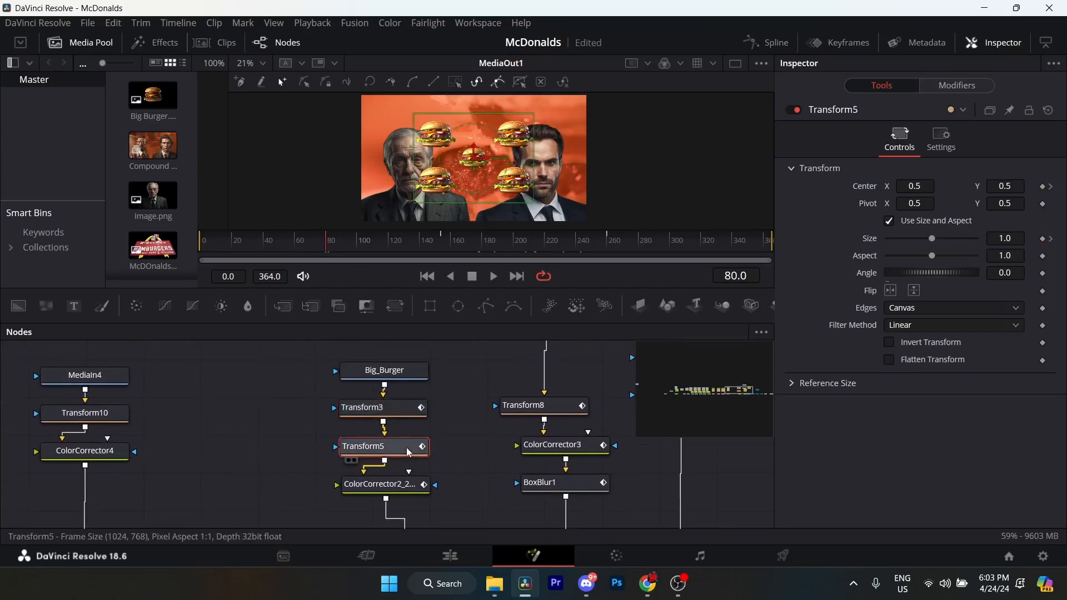
pyautogui.click(401, 485)
pyautogui.scroll(-2, 402, 481)
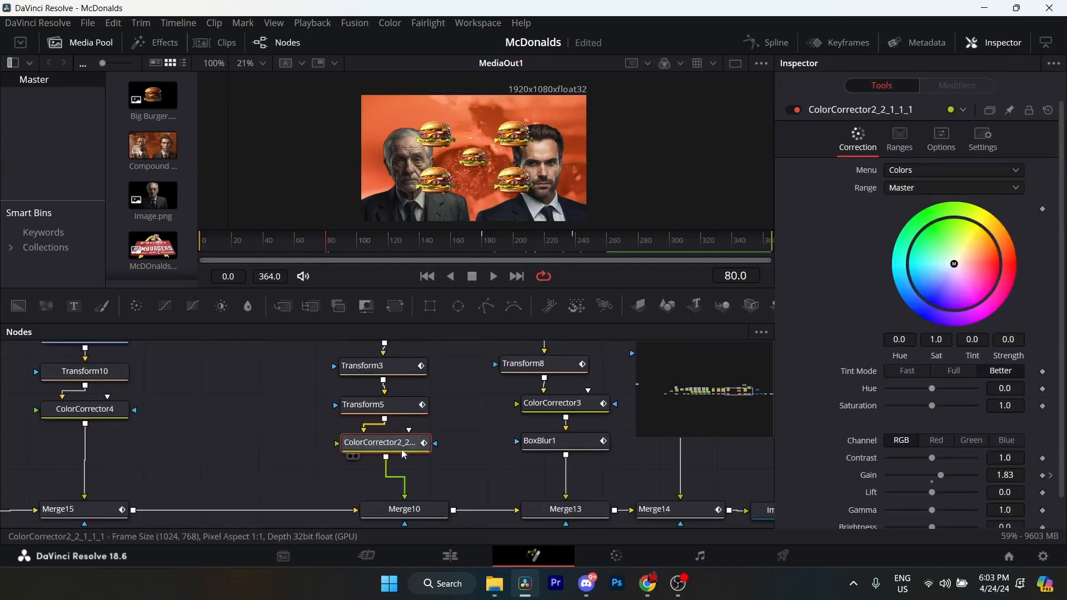
pyautogui.scroll(3, 404, 453)
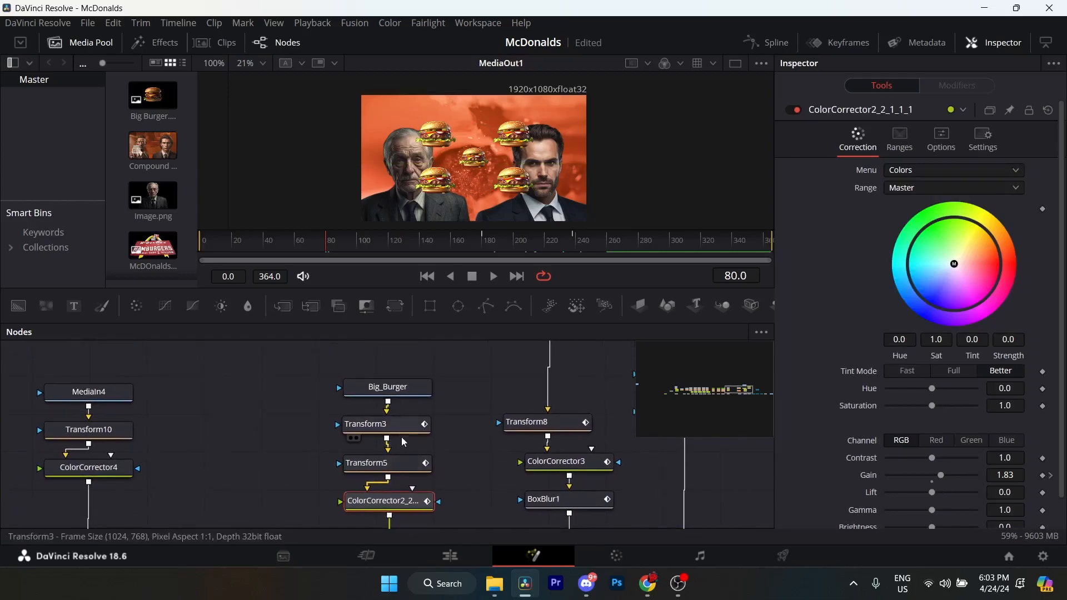
# Examine Transform3's Center keyframes at frames 80 and 180 and its Size keyframe at frame 80.
pyautogui.click(400, 435)
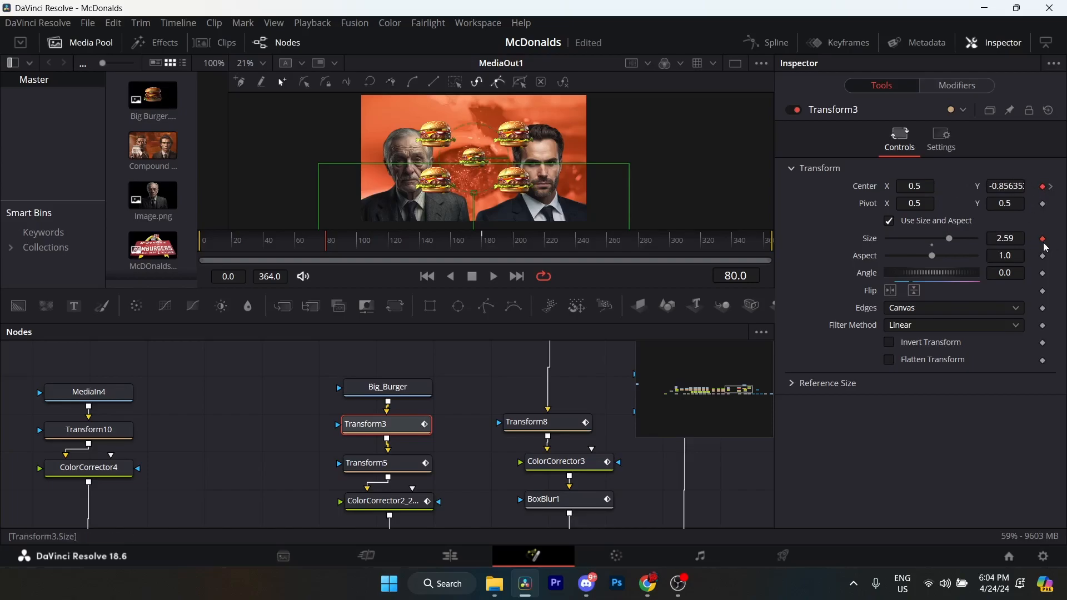
pyautogui.click(1054, 191)
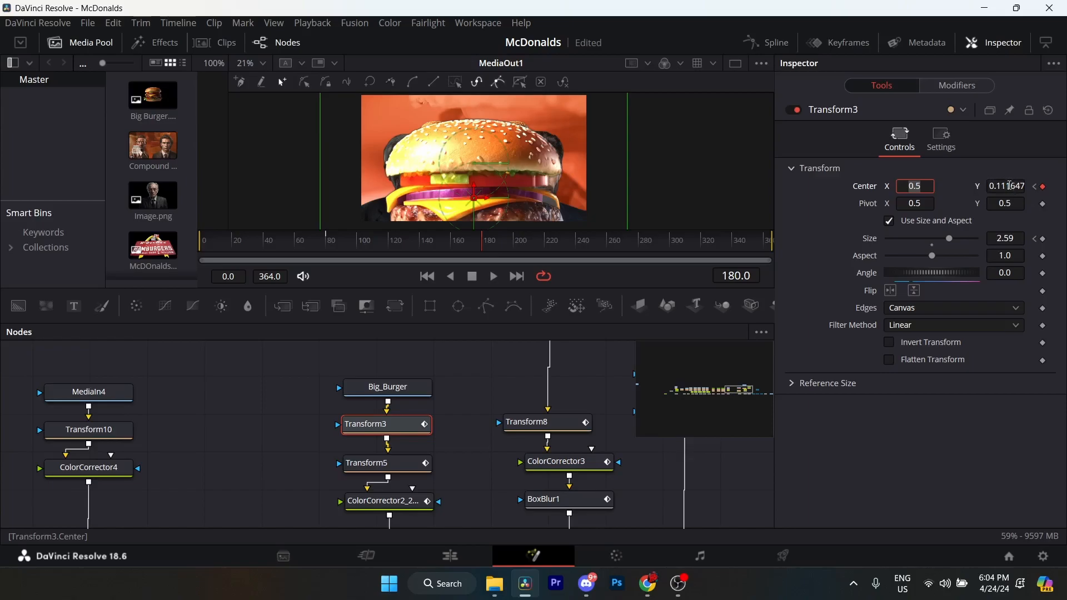
pyautogui.click(1012, 186)
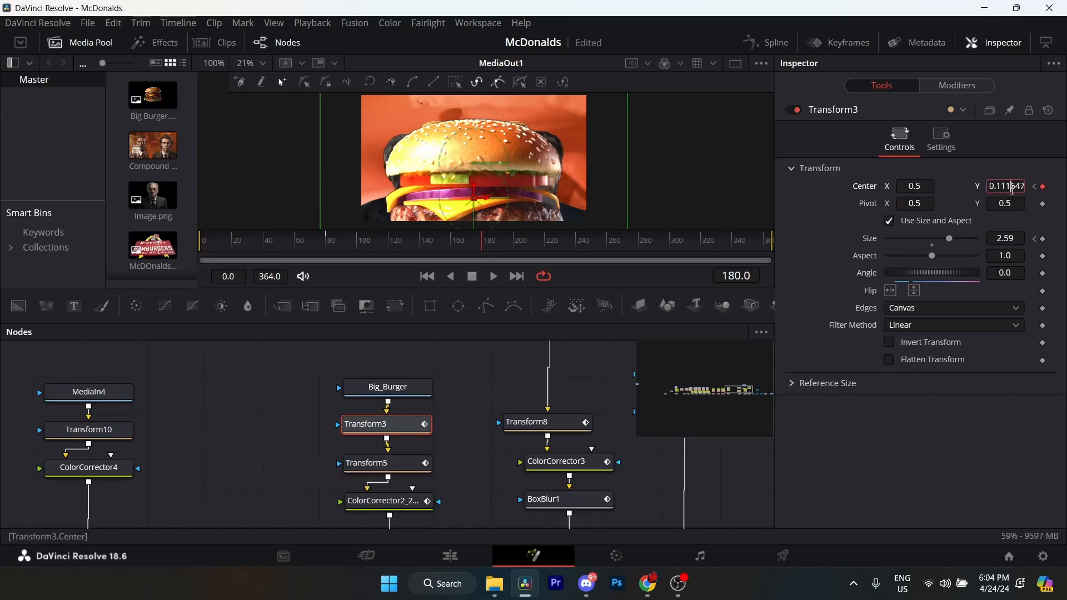
pyautogui.click(1035, 239)
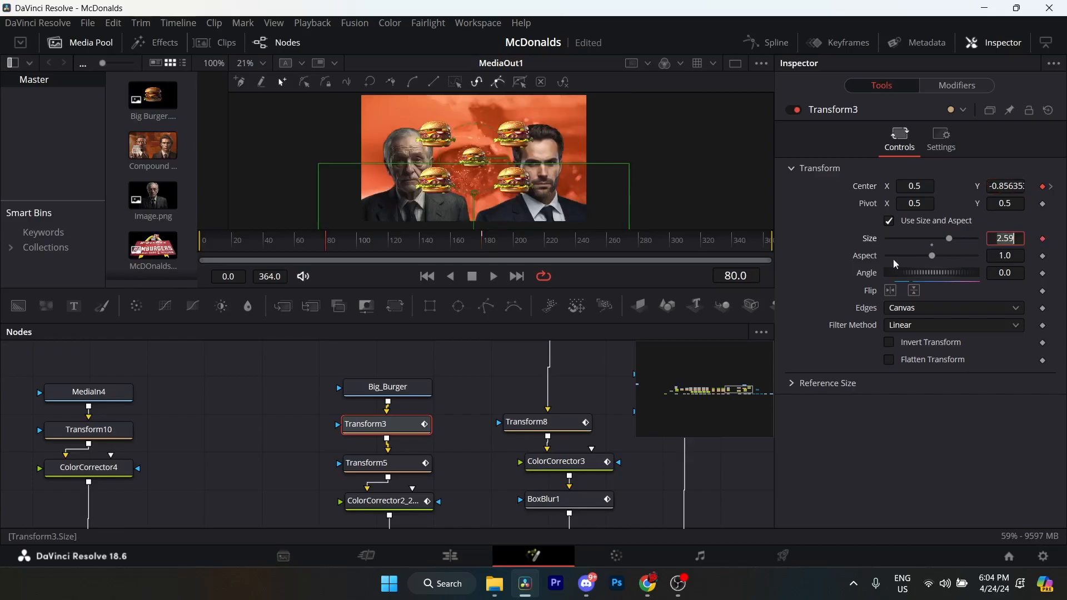
pyautogui.click(1051, 187)
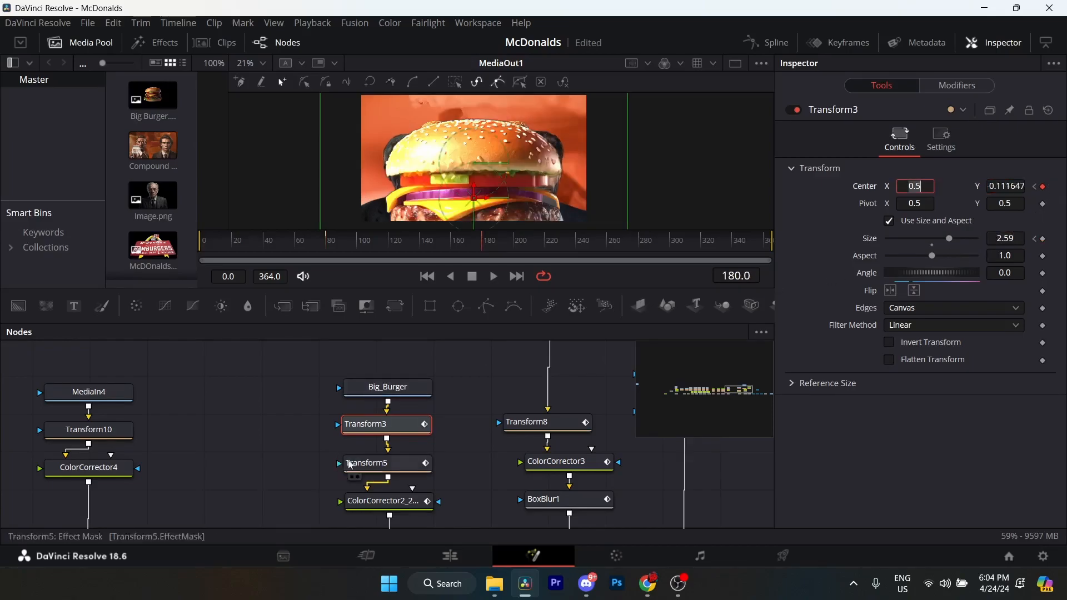
pyautogui.click(366, 467)
pyautogui.click(425, 428)
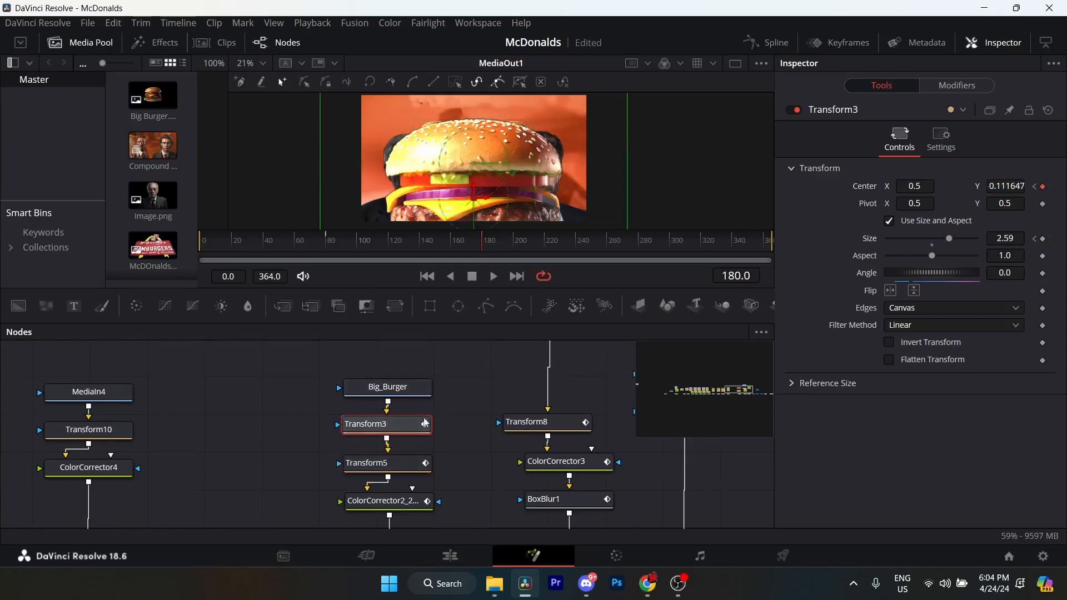
pyautogui.click(1036, 240)
# View Transform3's animation curves fitted in the Spline editor, select the displacement keyframes to show their easing handles, and close the editor.
pyautogui.click(770, 43)
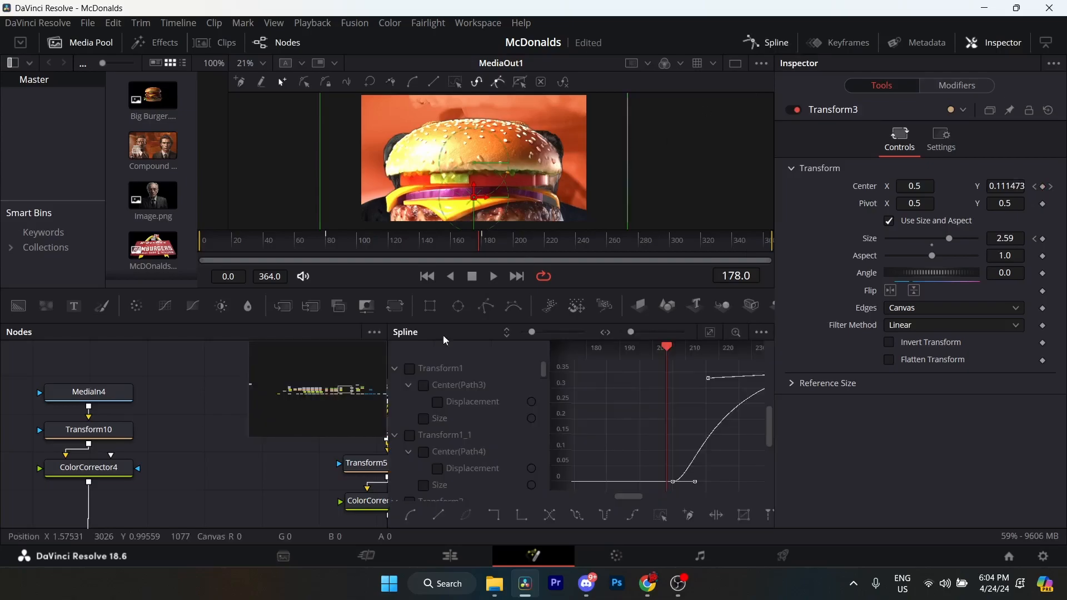
pyautogui.moveTo(194, 491); pyautogui.dragTo(229, 512)
pyautogui.click(710, 333)
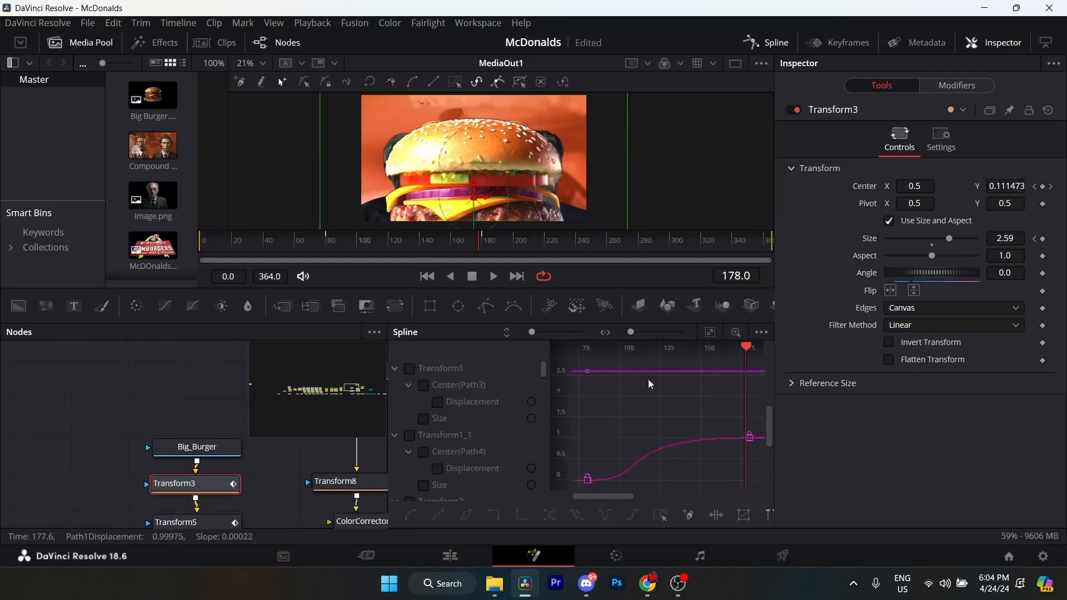
pyautogui.moveTo(760, 423); pyautogui.dragTo(576, 491)
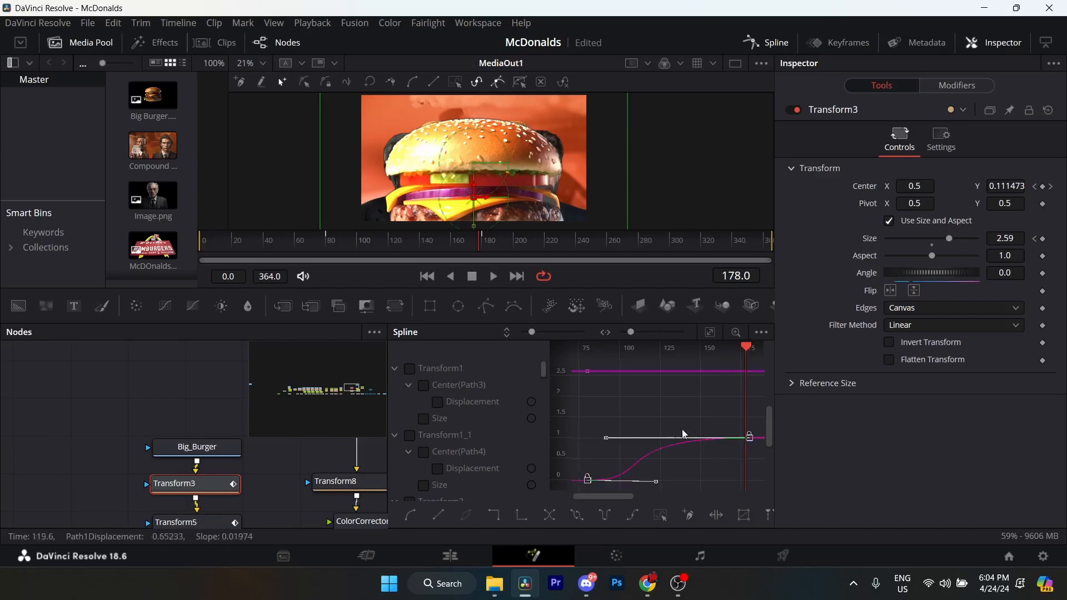
pyautogui.click(768, 44)
# Examine Transform5's Center and Size keyframes at frames 154 and 260.
pyautogui.click(286, 413)
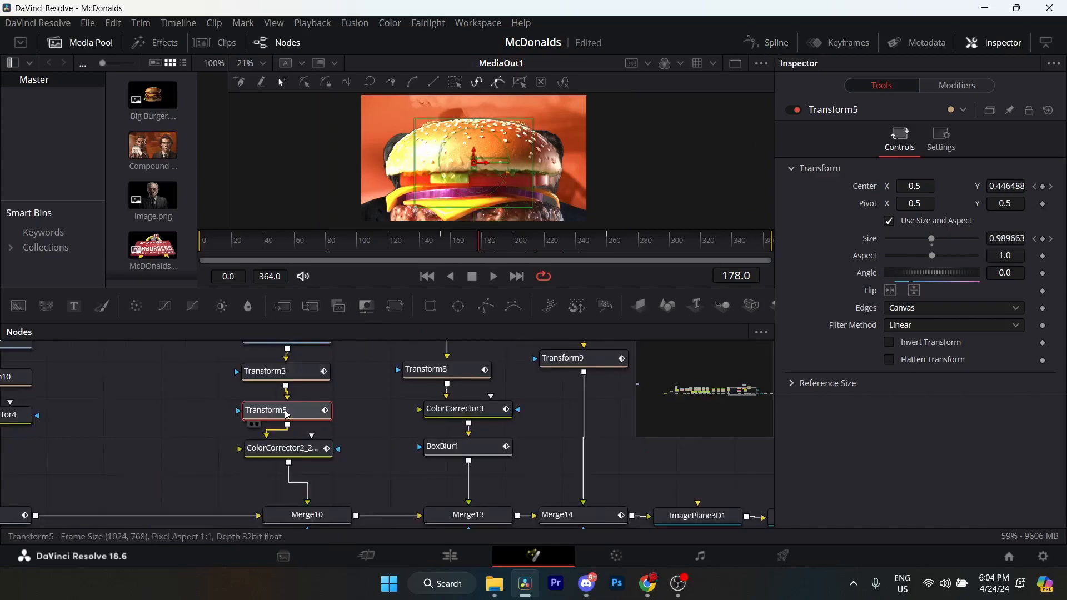
pyautogui.click(1036, 187)
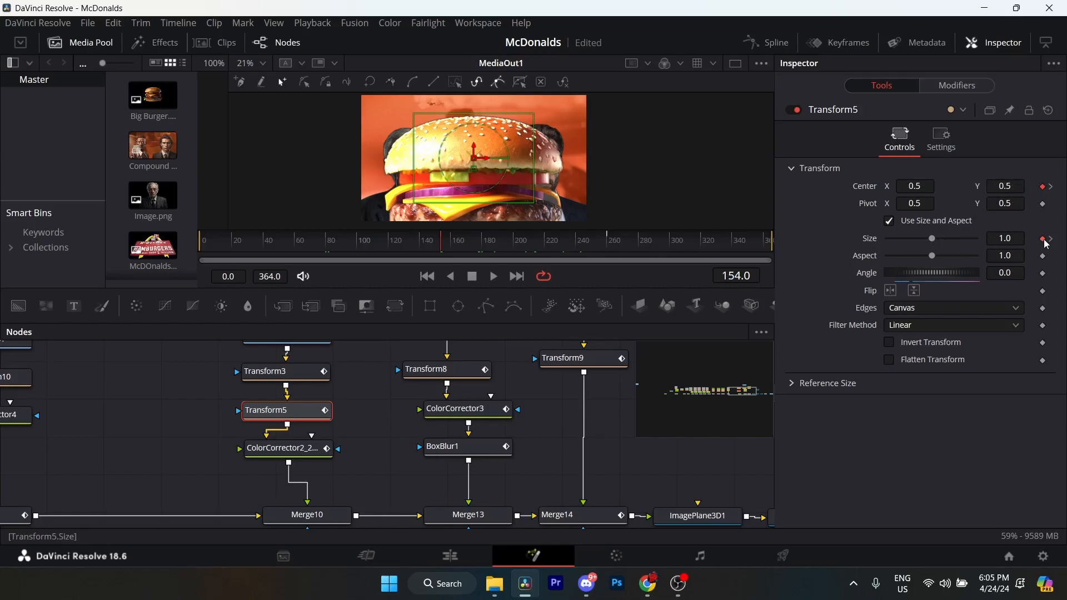
pyautogui.click(1052, 186)
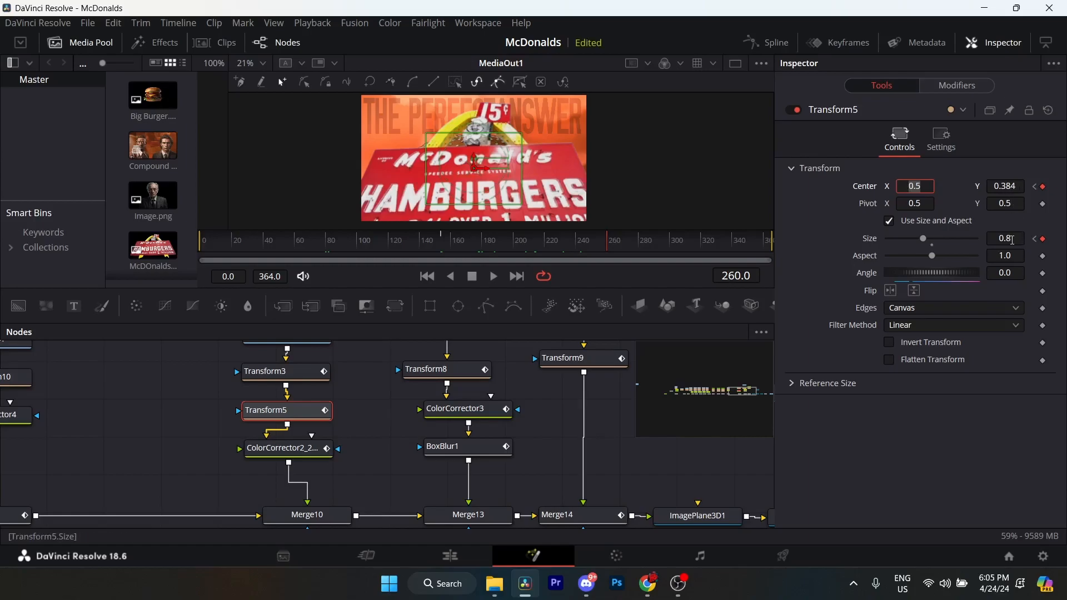
# View Transform5's displacement curve and its easing handles in the Spline editor, and show the Size curve fitted to the view.
pyautogui.click(753, 42)
pyautogui.moveTo(209, 446); pyautogui.dragTo(74, 479)
pyautogui.click(150, 447)
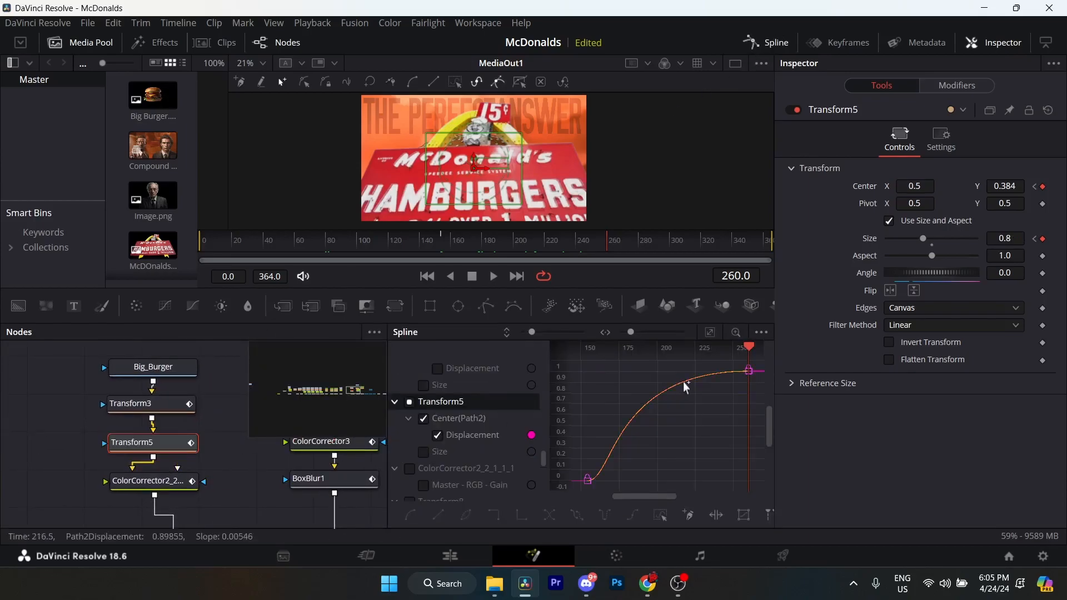
pyautogui.moveTo(763, 364); pyautogui.dragTo(578, 494)
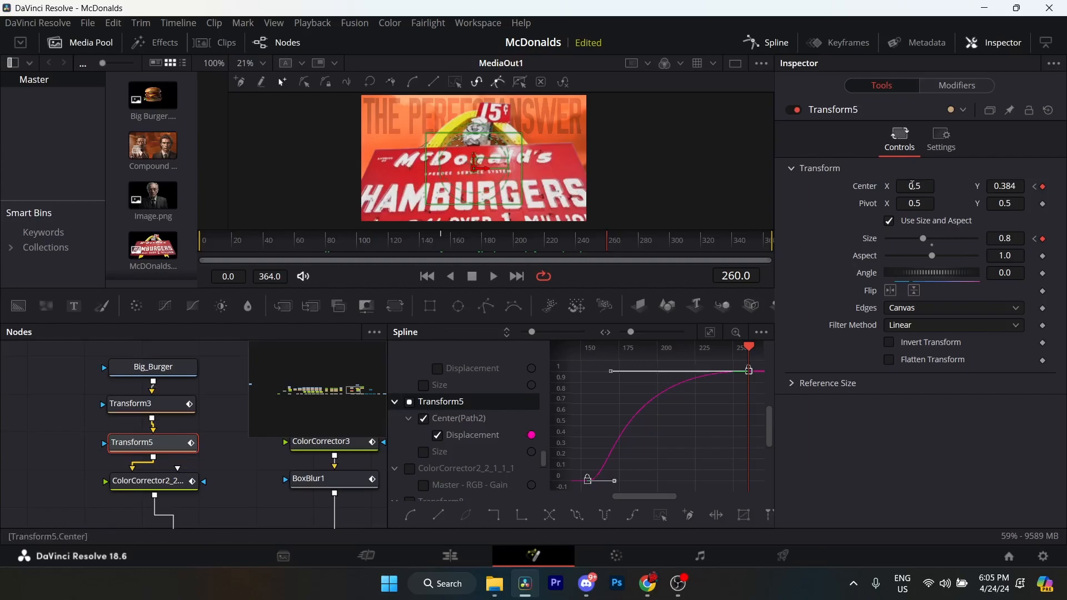
pyautogui.click(425, 421)
pyautogui.click(426, 454)
pyautogui.moveTo(578, 401); pyautogui.dragTo(769, 457)
pyautogui.click(710, 333)
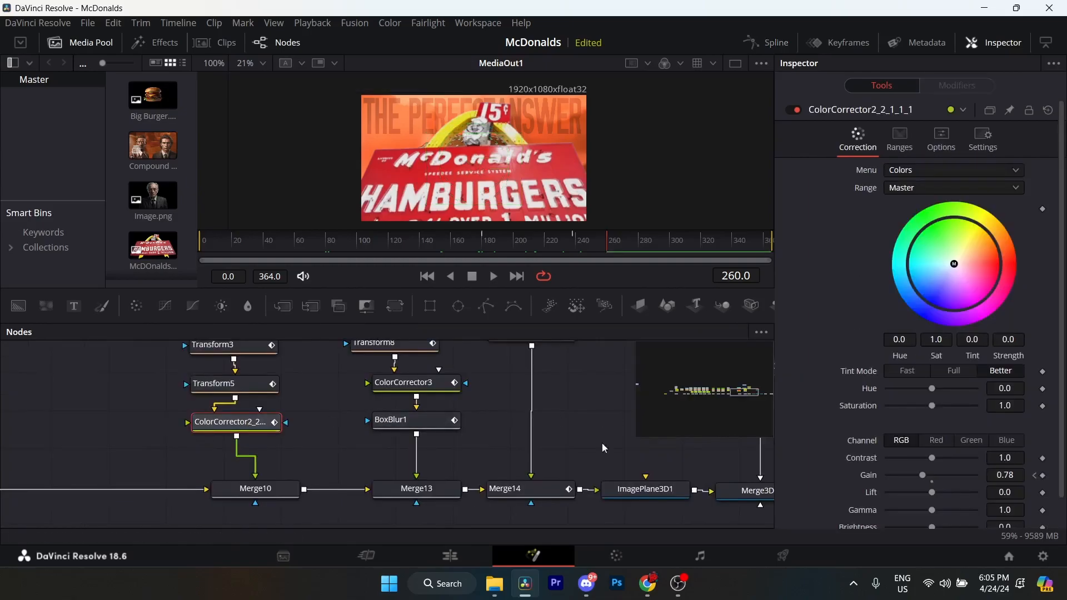
# Inspect the color corrector below Transform5, scrub back to frame 171 and save the project.
pyautogui.moveTo(256, 443); pyautogui.dragTo(258, 437)
pyautogui.scroll(-1, 849, 282)
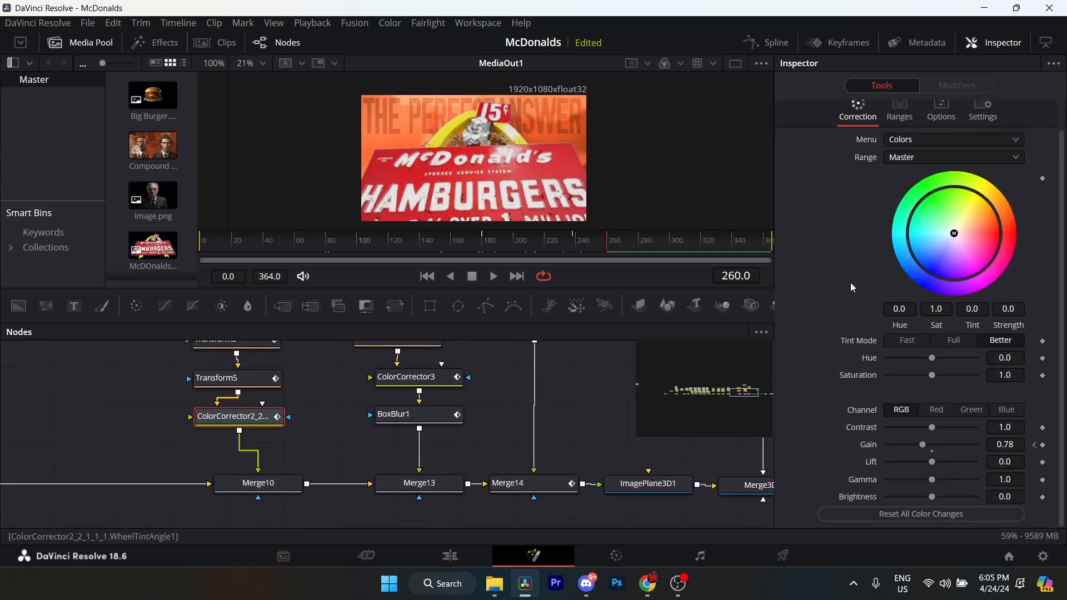
pyautogui.click(478, 239)
pyautogui.moveTo(476, 234); pyautogui.dragTo(465, 234)
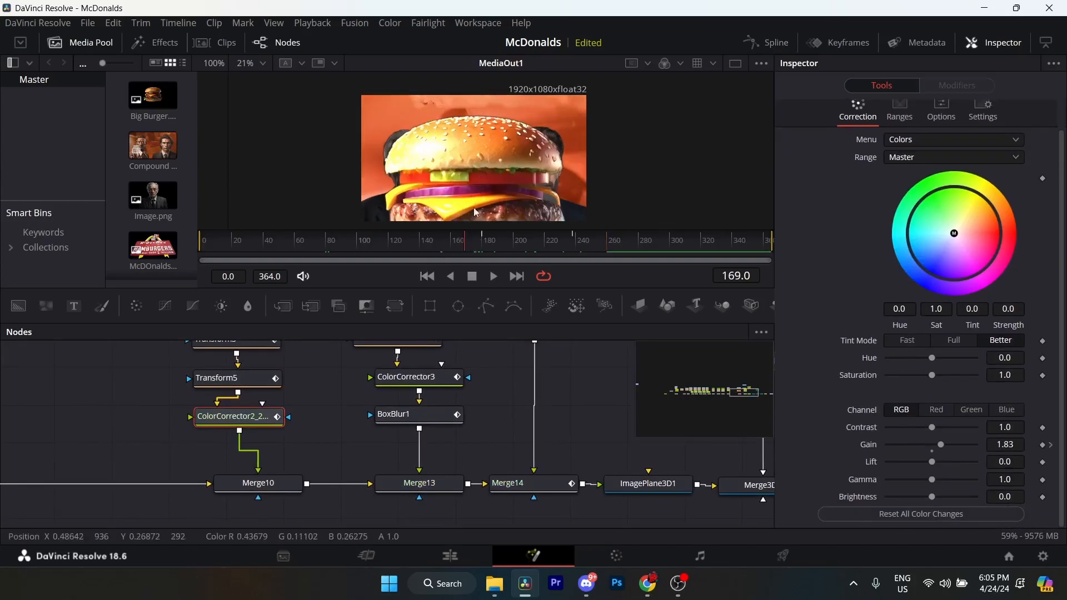
pyautogui.moveTo(471, 243)
pyautogui.mouseDown()
pyautogui.moveTo(573, 244)
pyautogui.moveTo(467, 245)
pyautogui.mouseUp()
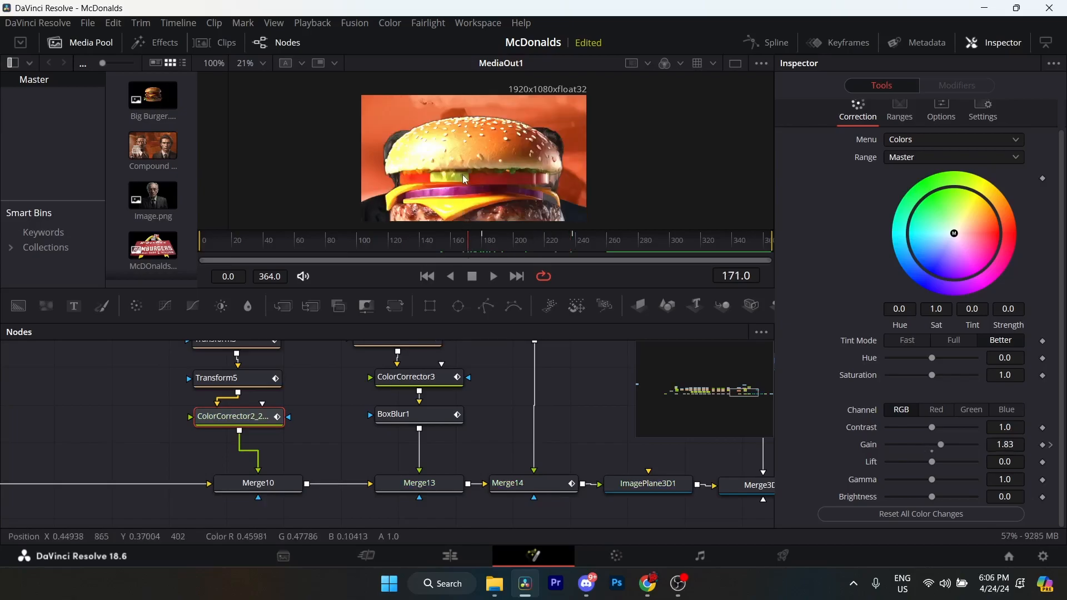
pyautogui.hotkey('ctrl', 's')
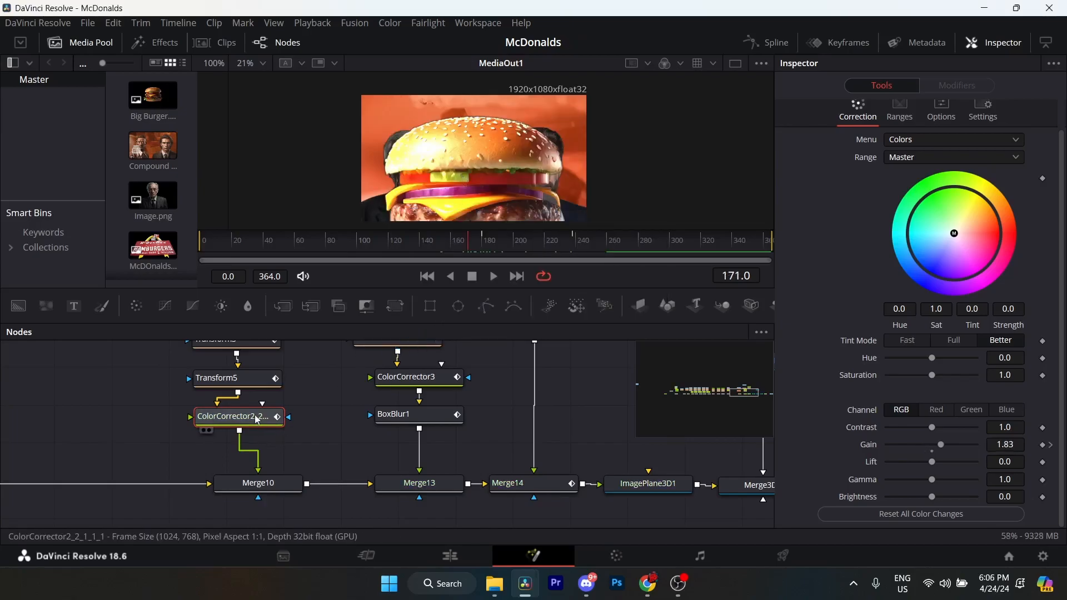
# Smooth the color corrector's Gain keyframes at frames 180 and 238 in the Spline editor and close the editor.
pyautogui.click(1052, 446)
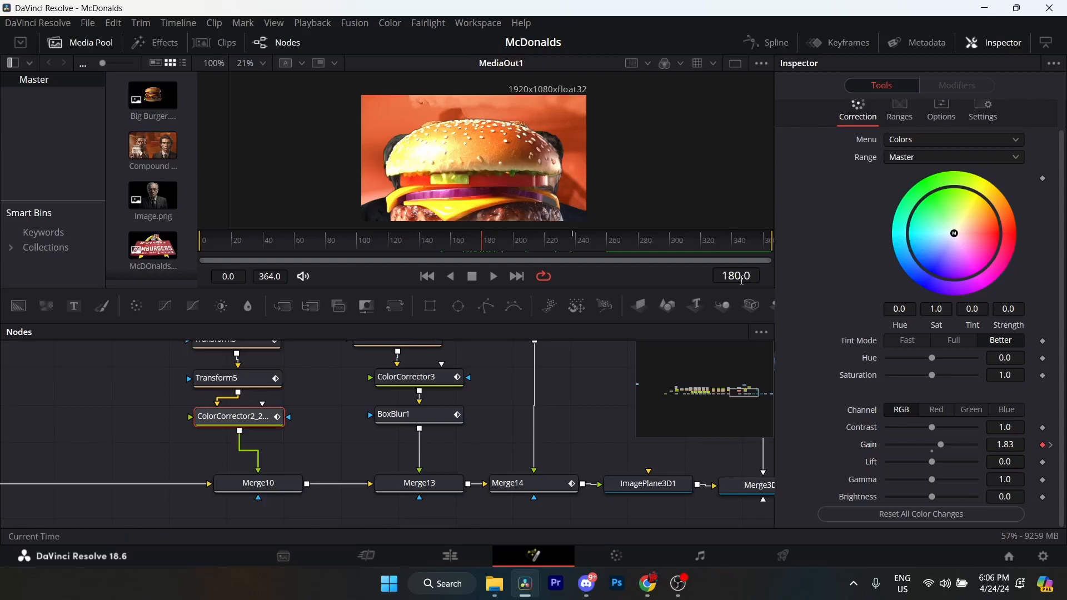
pyautogui.click(1054, 450)
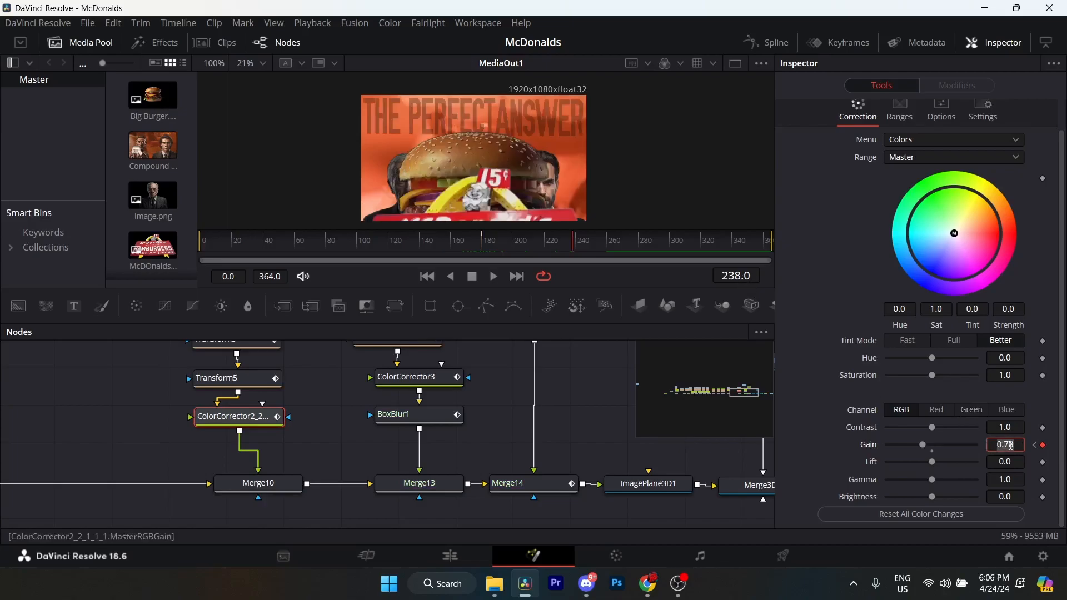
pyautogui.click(767, 43)
pyautogui.click(178, 433)
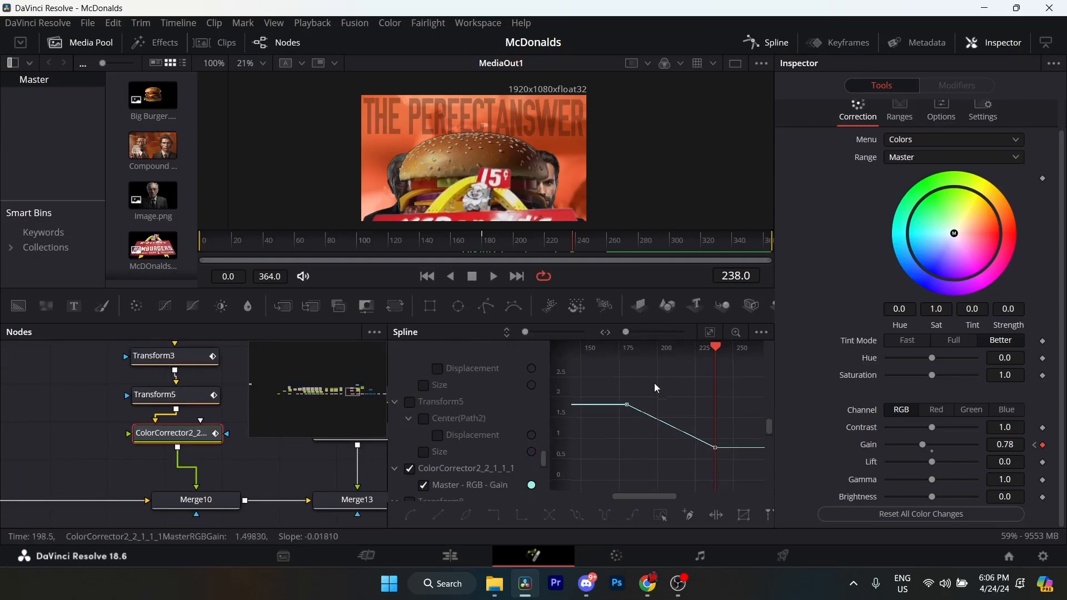
pyautogui.moveTo(617, 386); pyautogui.dragTo(745, 462)
pyautogui.hotkey('shift', 's')
pyautogui.click(767, 43)
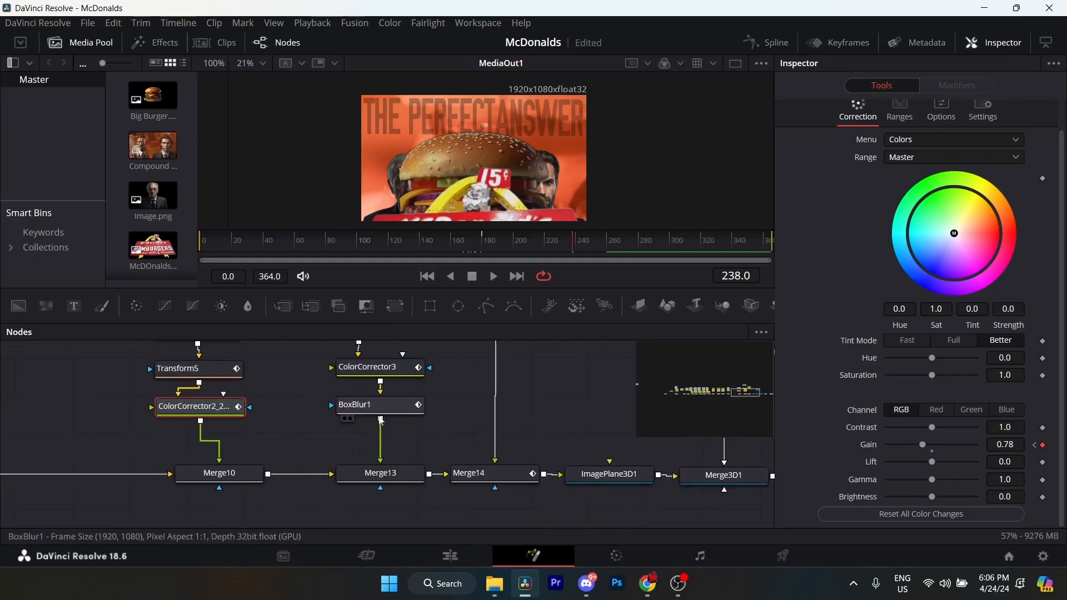
# Look over Merge10, the MediaIn3 image node and the Transform8 below it, scrubbing back to frame 226.
pyautogui.click(248, 479)
pyautogui.moveTo(317, 377)
pyautogui.mouseDown()
pyautogui.moveTo(293, 409)
pyautogui.moveTo(322, 364)
pyautogui.moveTo(379, 326)
pyautogui.moveTo(337, 376)
pyautogui.mouseUp()
pyautogui.scroll(5, 294, 409)
pyautogui.click(308, 410)
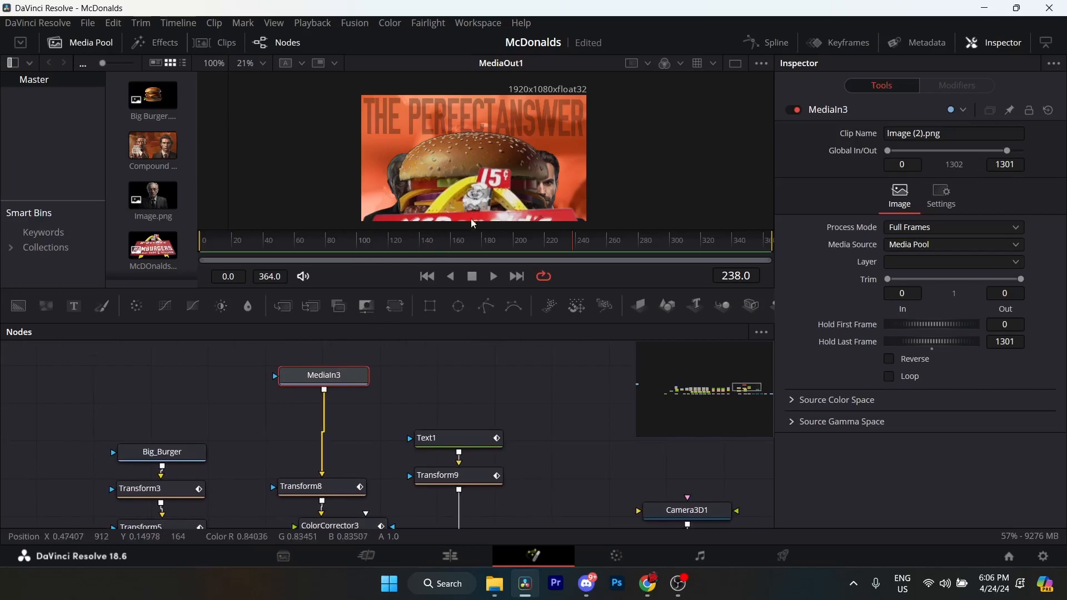
pyautogui.click(311, 487)
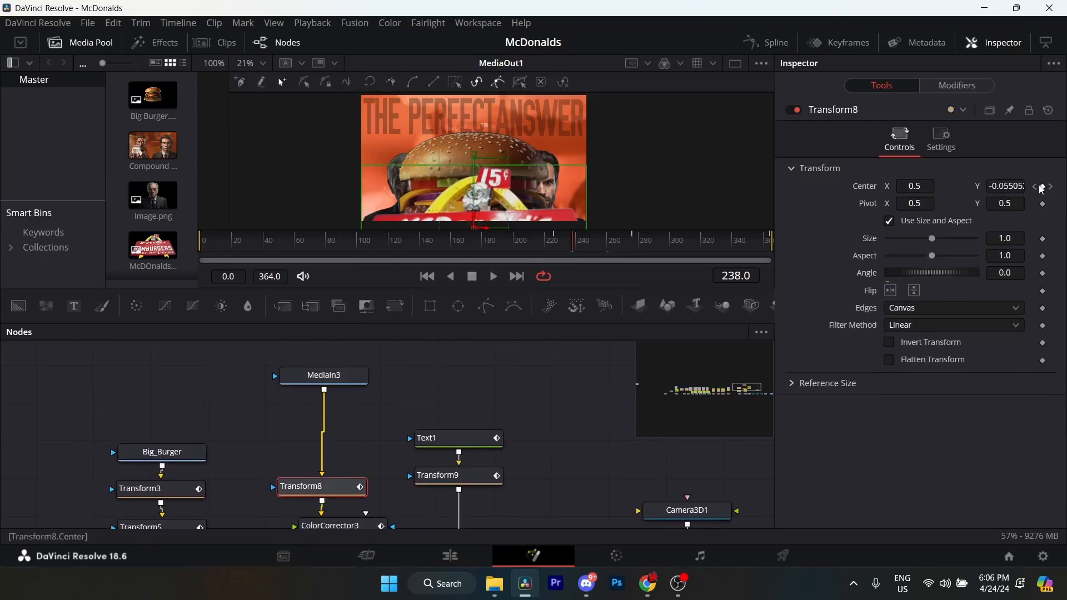
pyautogui.click(349, 381)
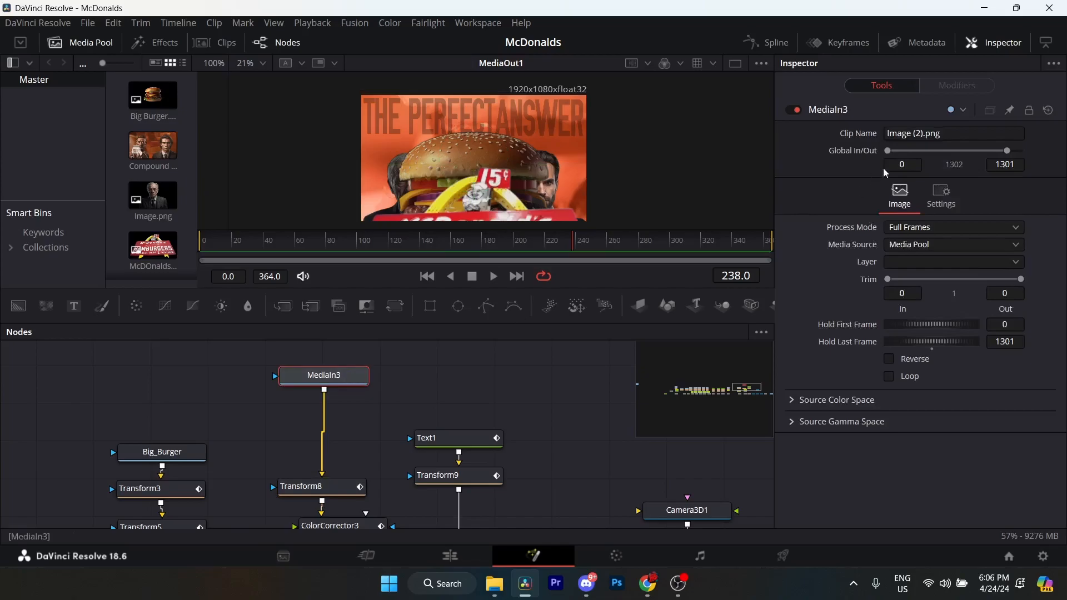
pyautogui.click(322, 487)
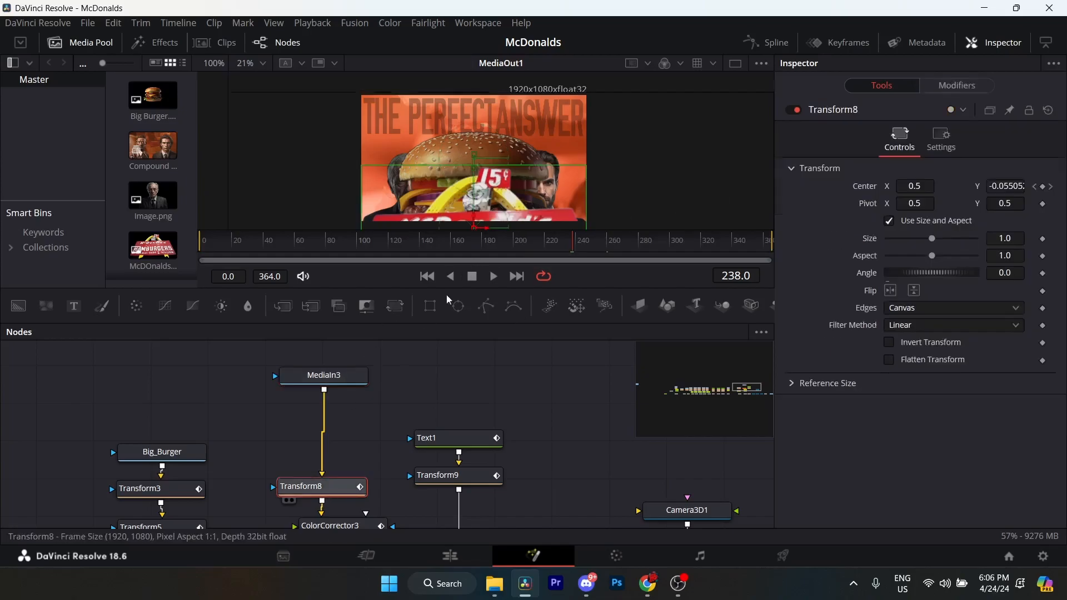
pyautogui.click(557, 245)
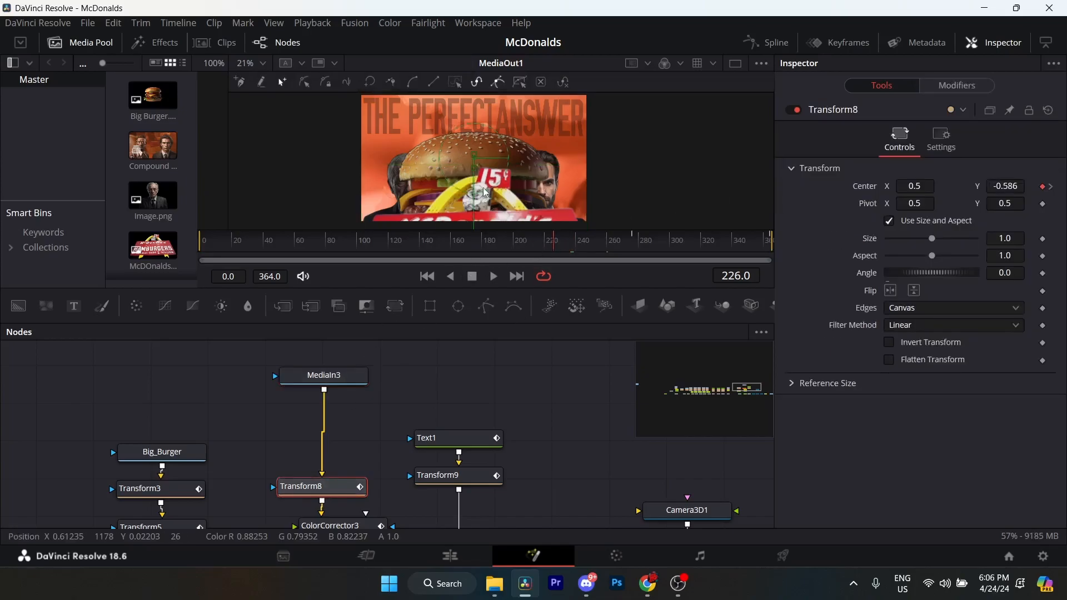
pyautogui.click(348, 382)
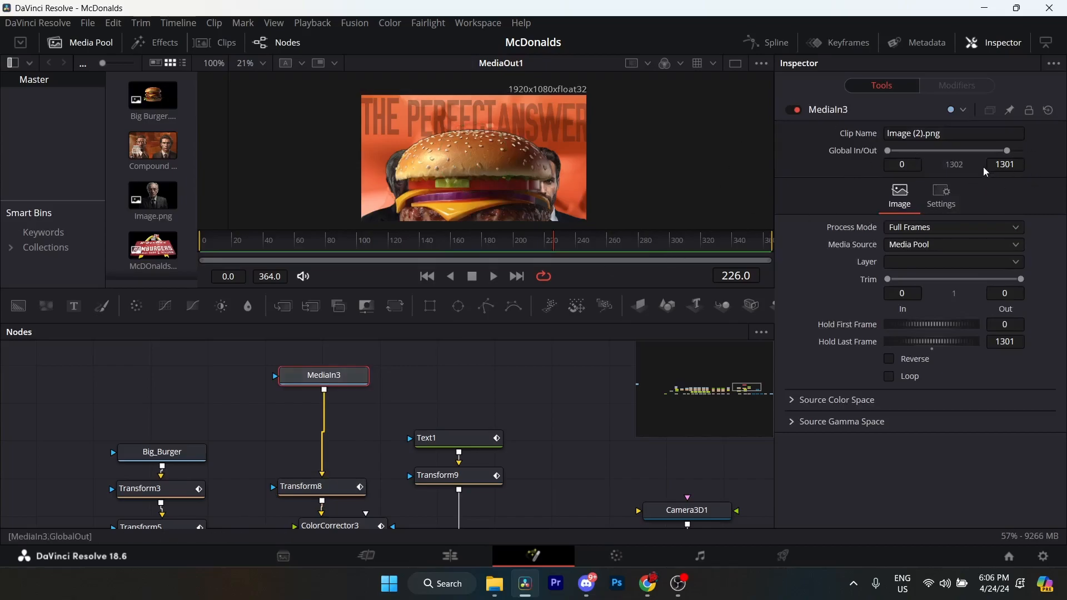
# Examine Transform8's Center keyframes at frames 226, 276 and 364.
pyautogui.click(340, 492)
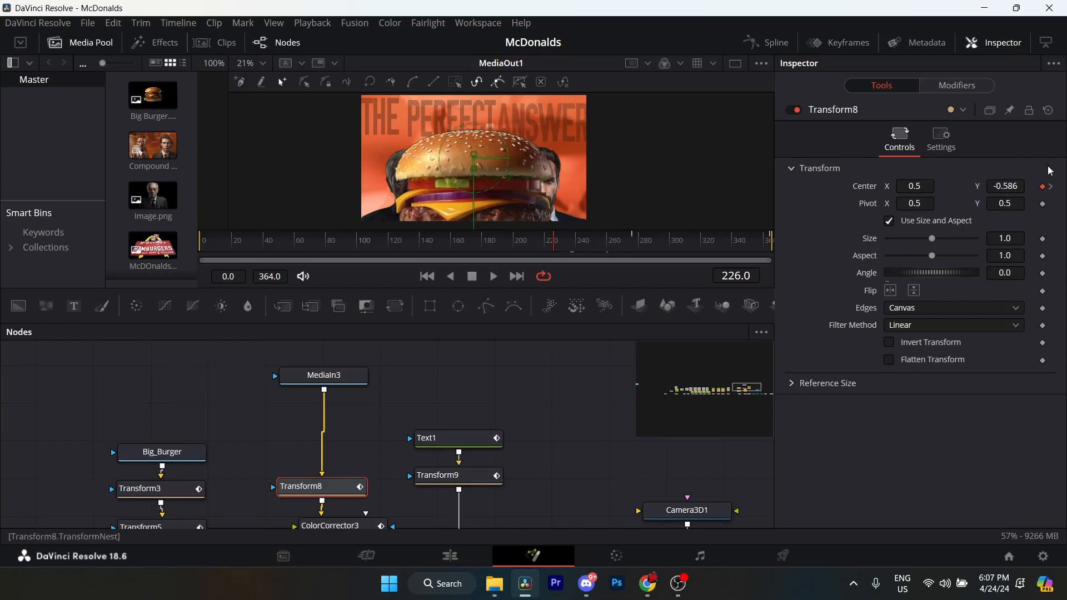
pyautogui.click(1051, 189)
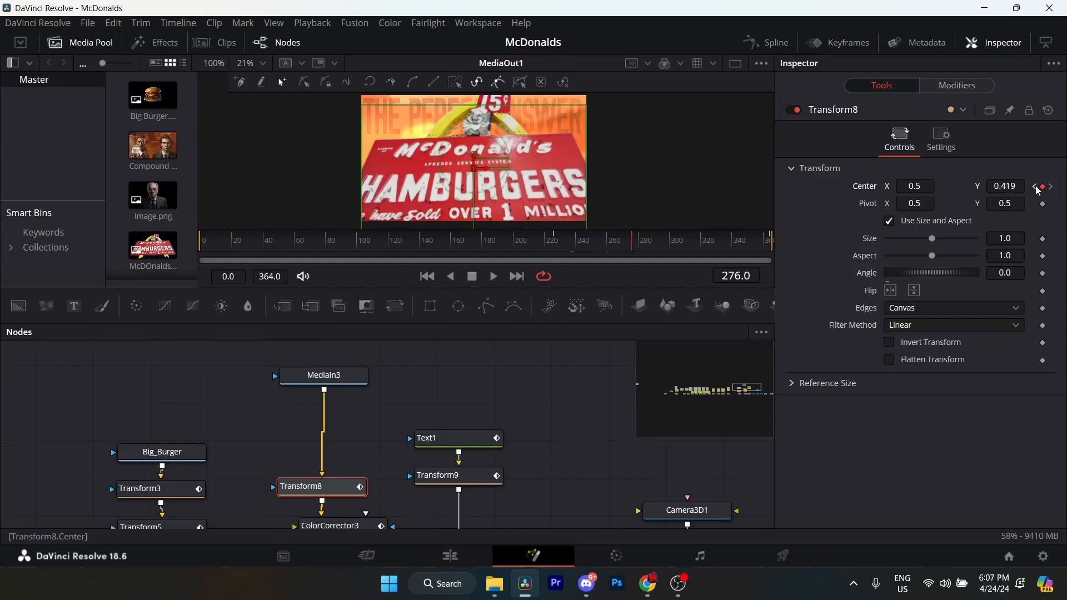
pyautogui.click(1052, 190)
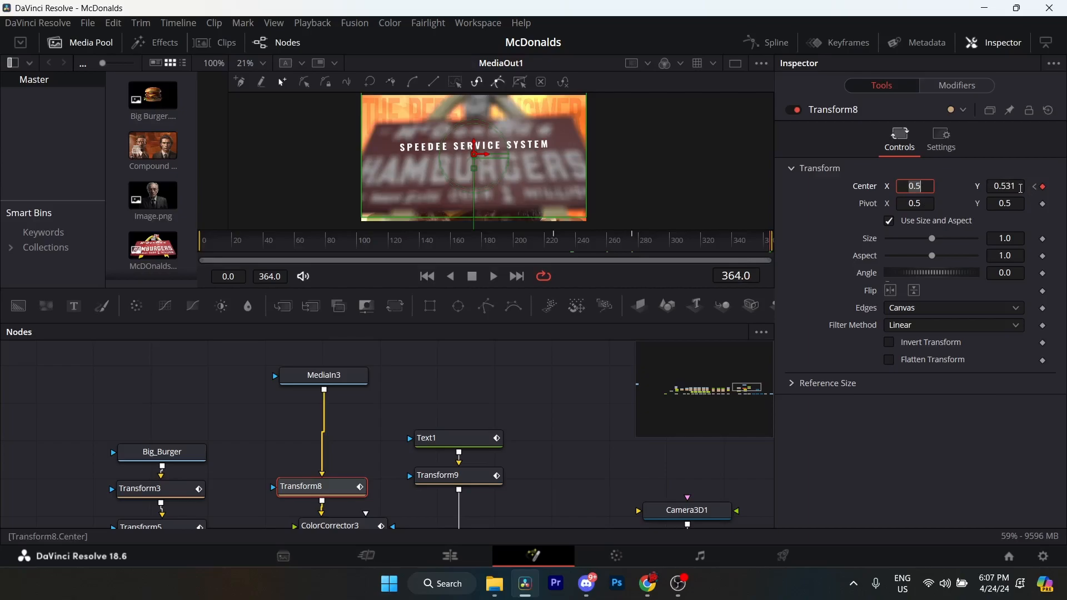
# Show Transform8's displacement curve fitted in the Spline editor and select all its keyframes to reveal their easing handles.
pyautogui.click(767, 42)
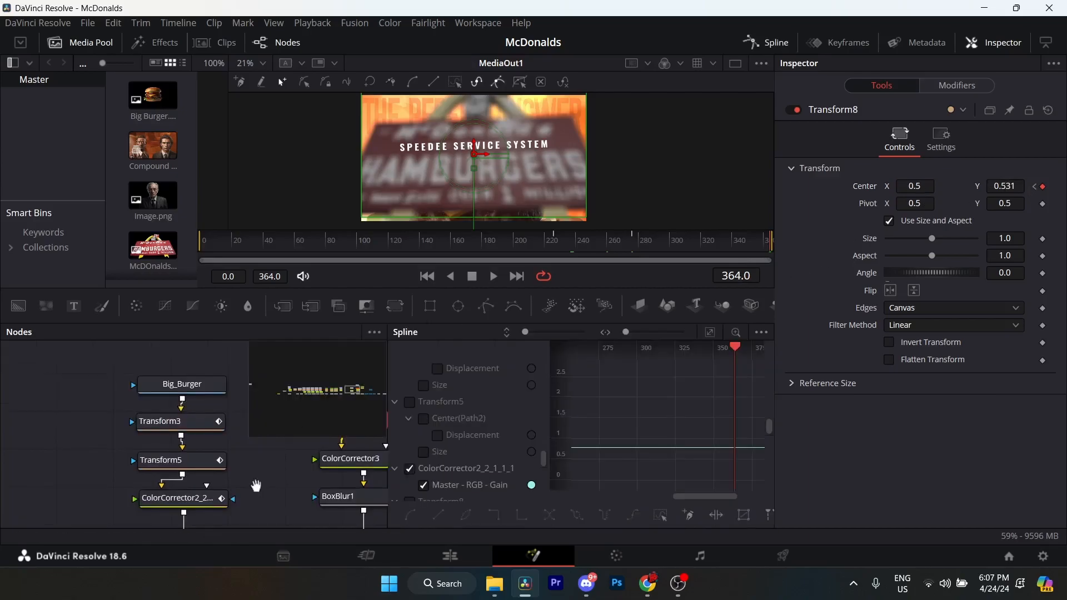
pyautogui.moveTo(257, 486); pyautogui.dragTo(109, 487)
pyautogui.moveTo(215, 458); pyautogui.dragTo(183, 498)
pyautogui.click(169, 463)
pyautogui.click(710, 332)
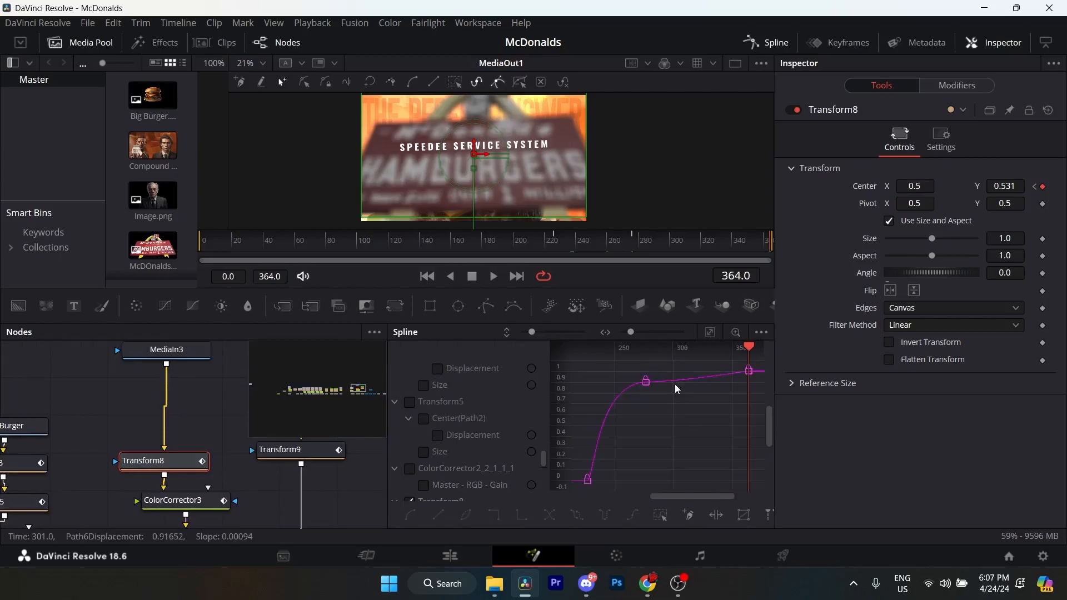
pyautogui.moveTo(757, 361); pyautogui.dragTo(588, 490)
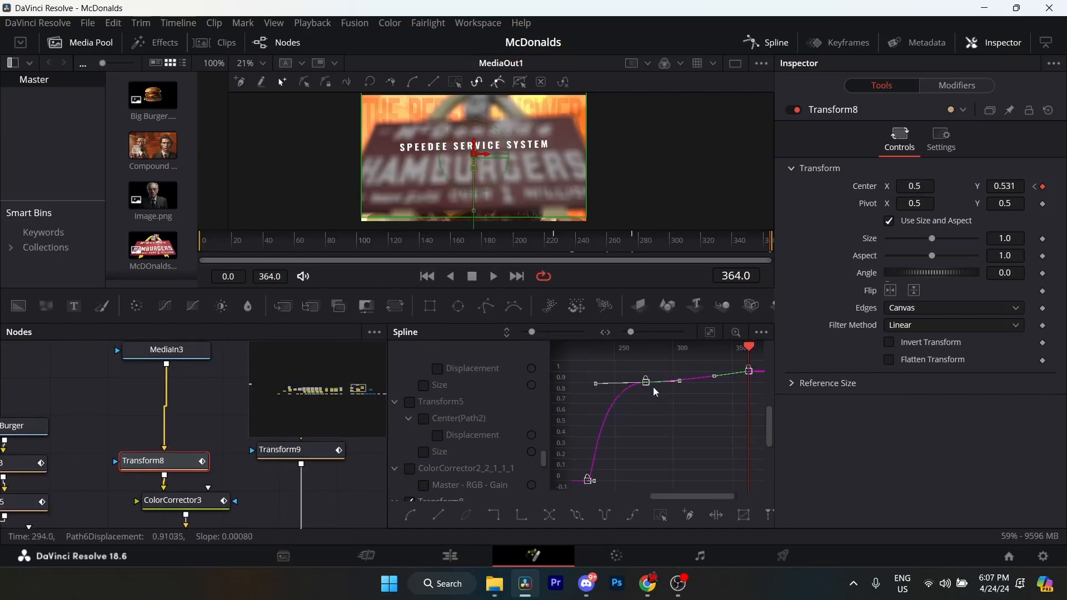
# Inspect the easing handles along Transform8's displacement curve up close and close the Spline editor.
pyautogui.scroll(2, 638, 402)
pyautogui.moveTo(628, 414); pyautogui.dragTo(706, 392)
pyautogui.moveTo(679, 423); pyautogui.dragTo(678, 391)
pyautogui.moveTo(672, 458); pyautogui.dragTo(661, 516)
pyautogui.moveTo(706, 425); pyautogui.dragTo(587, 436)
pyautogui.moveTo(703, 414); pyautogui.dragTo(705, 392)
pyautogui.scroll(2, 678, 409)
pyautogui.scroll(-2, 678, 413)
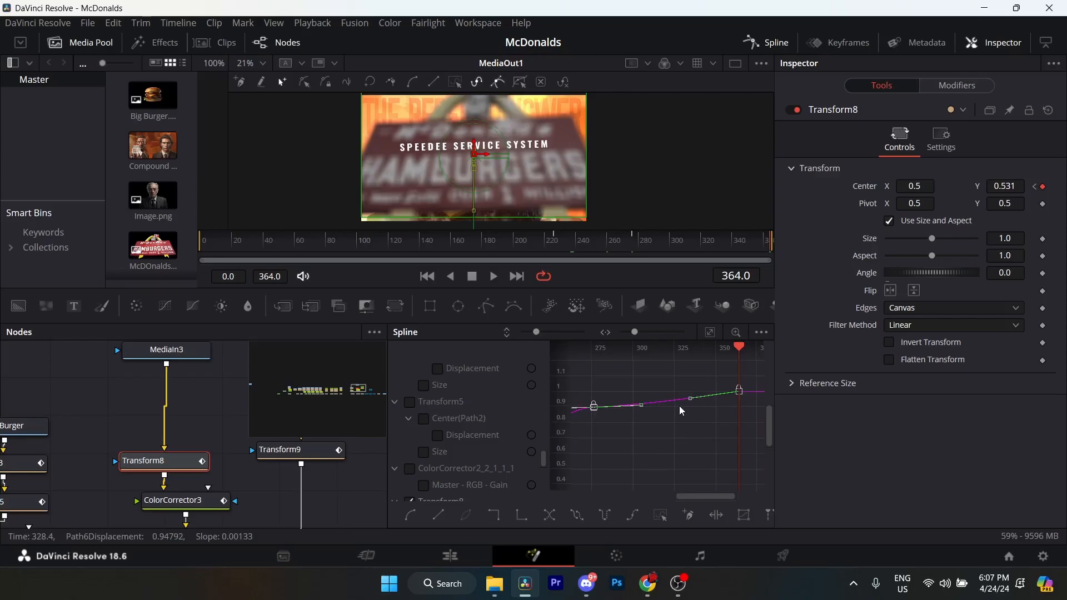
pyautogui.click(767, 43)
# Compare ColorCorrector3's Saturation, Gain and color wheel keyframes at frames 272 and 317.
pyautogui.click(249, 439)
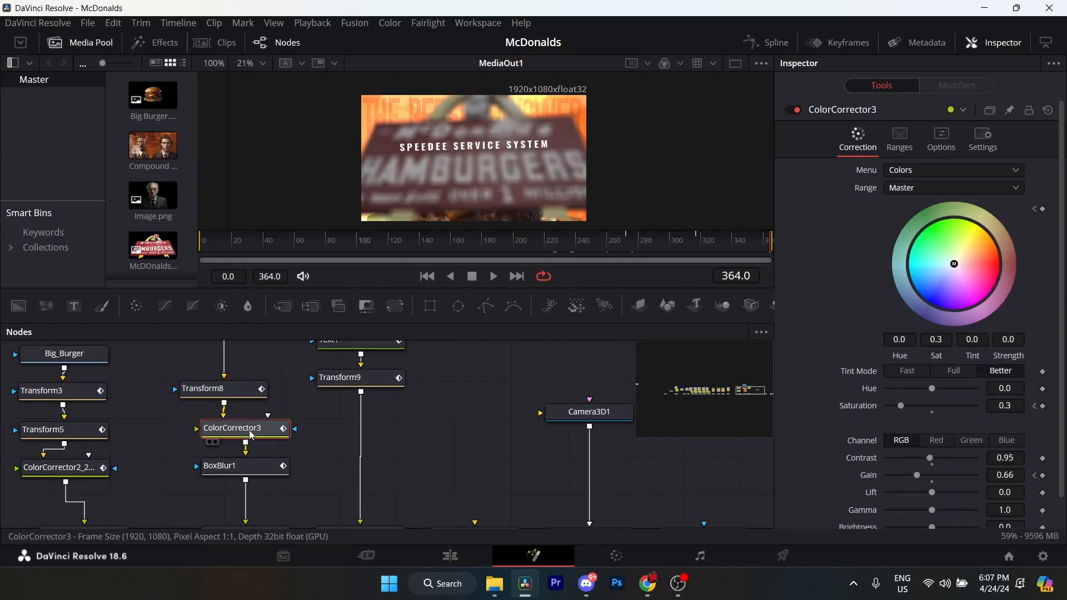
pyautogui.click(1035, 406)
pyautogui.click(630, 241)
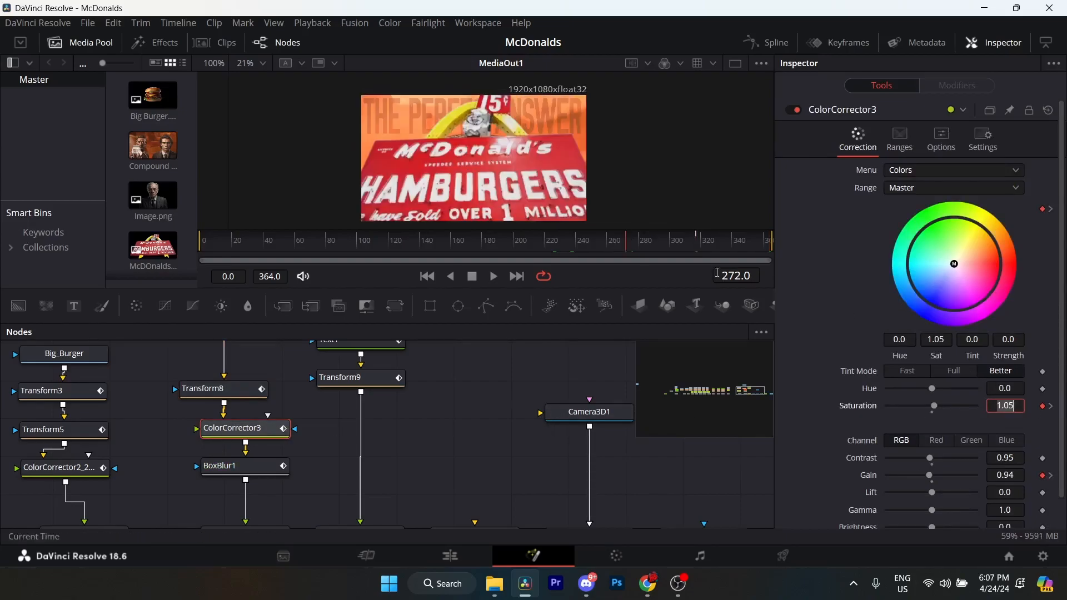
pyautogui.scroll(-1, 835, 285)
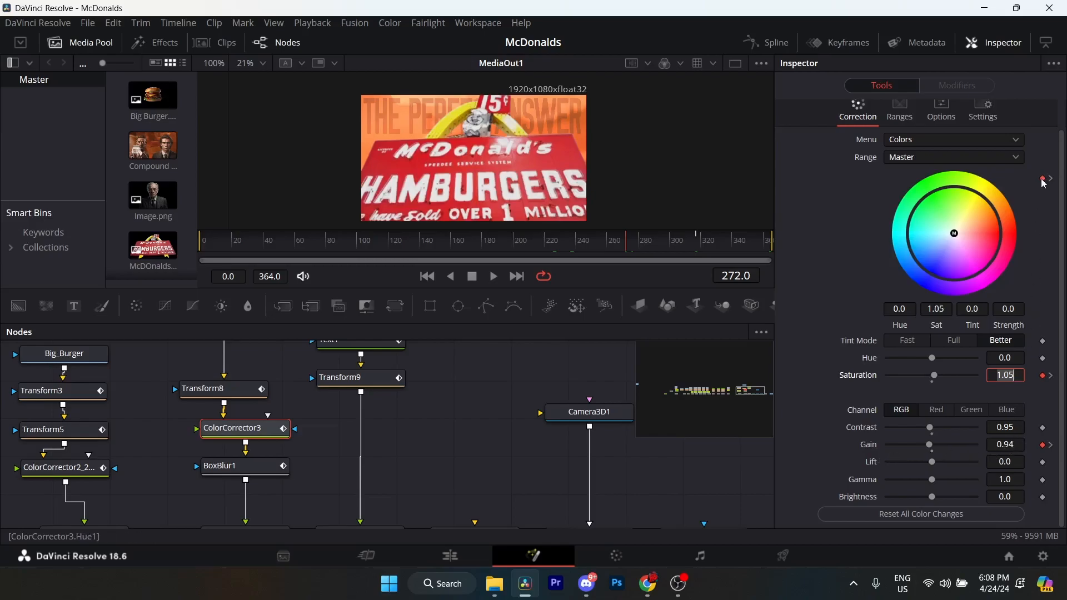
pyautogui.click(696, 240)
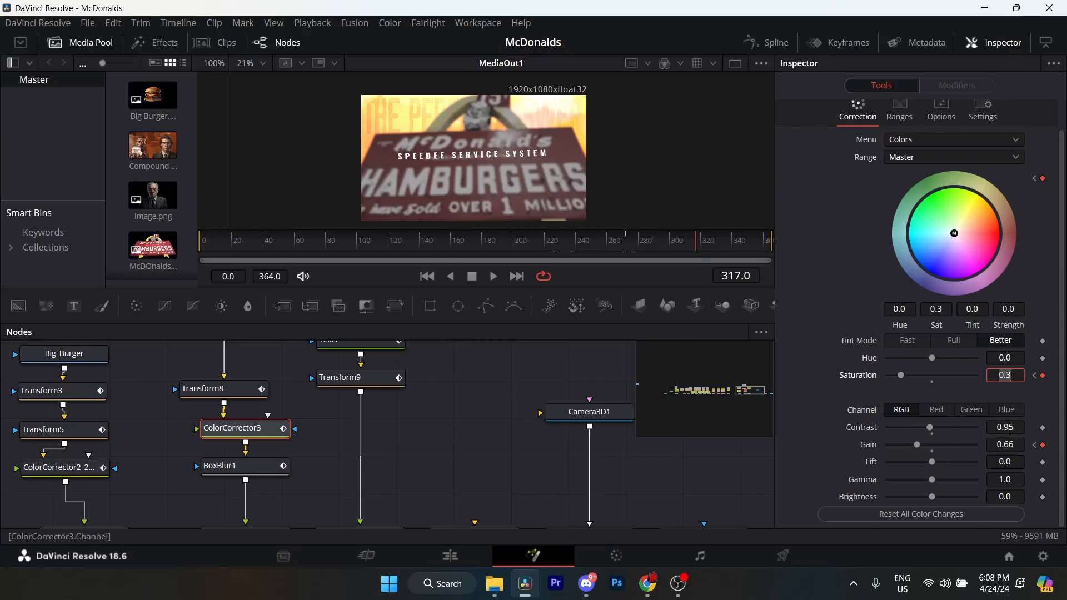
pyautogui.click(627, 245)
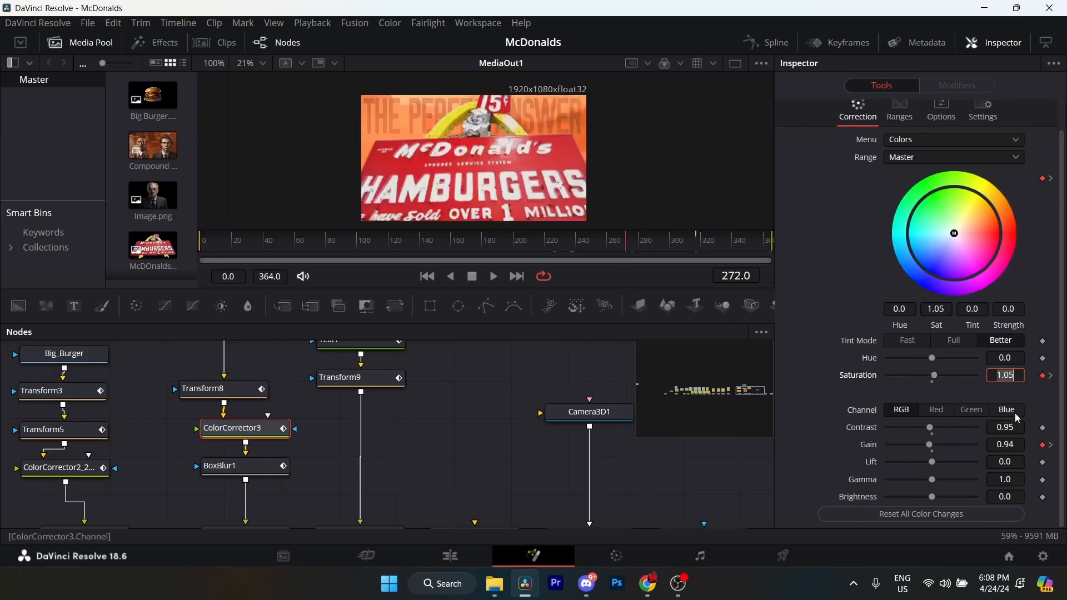
pyautogui.click(696, 240)
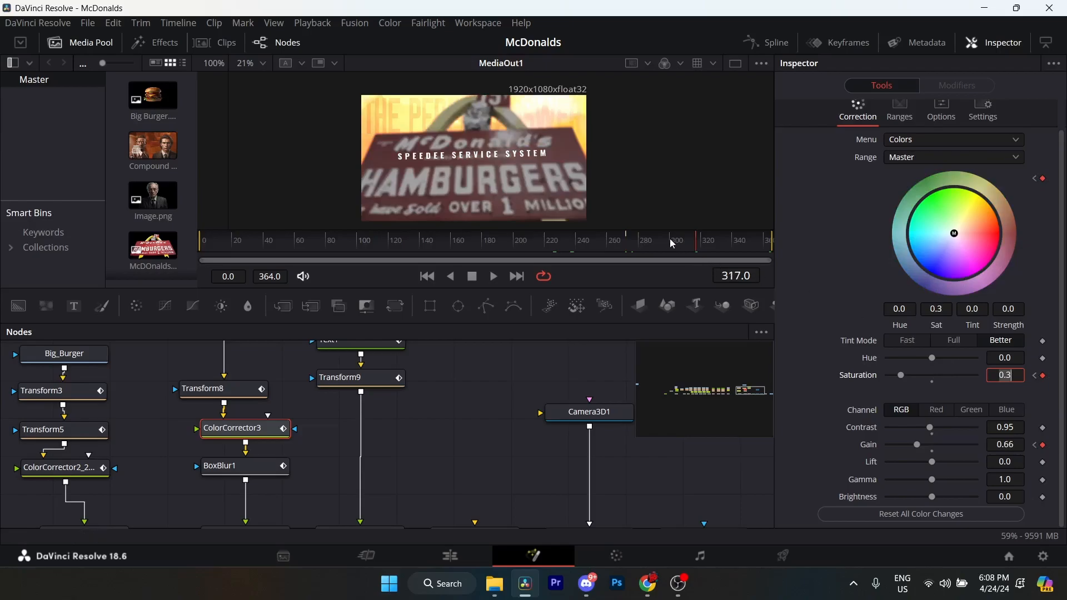
# View ColorCorrector3 with the Spline editor open, close the editor and return to the node chain above Merge13.
pyautogui.click(752, 43)
pyautogui.moveTo(198, 476); pyautogui.dragTo(143, 504)
pyautogui.click(166, 460)
pyautogui.click(767, 43)
pyautogui.moveTo(348, 436); pyautogui.dragTo(376, 444)
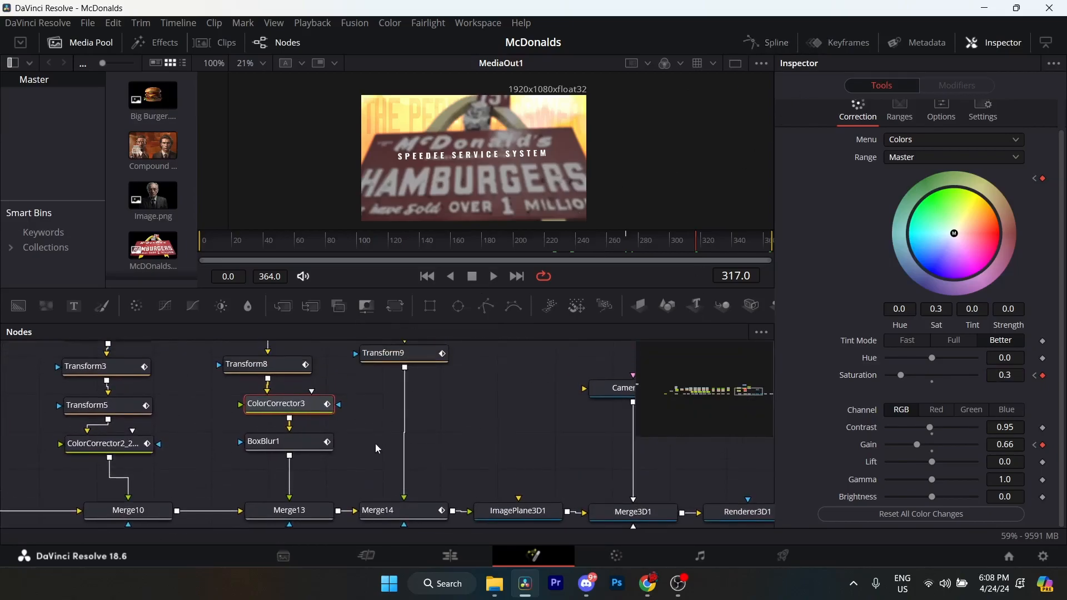
# Examine BoxBlur1's Strength keyframes at frames 285 and 334 and its available Border Type options, keeping Reflect.
pyautogui.click(299, 452)
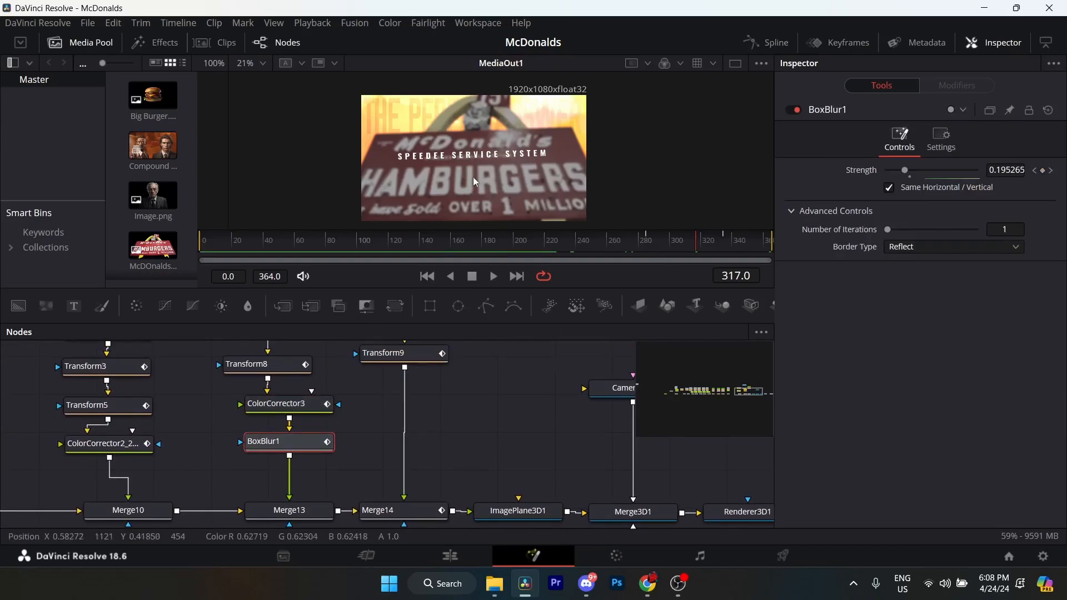
pyautogui.click(1035, 170)
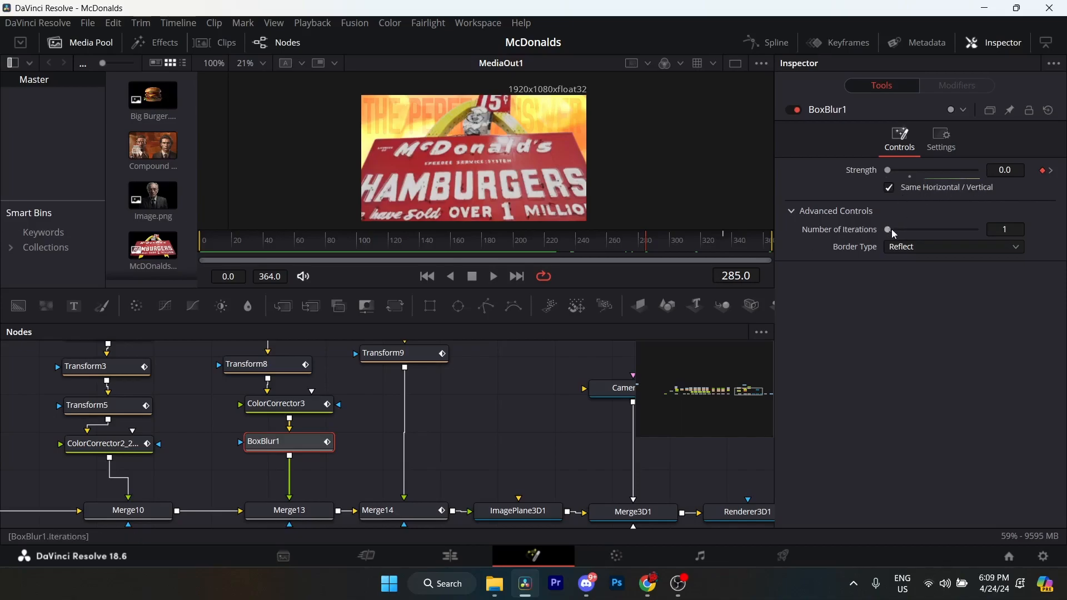
pyautogui.click(965, 250)
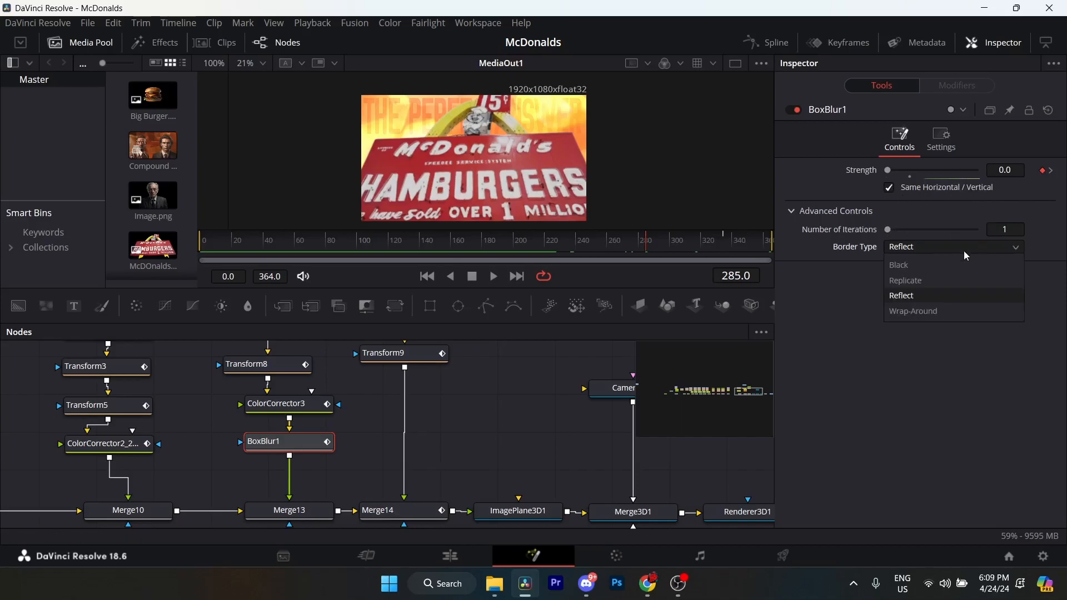
pyautogui.click(914, 251)
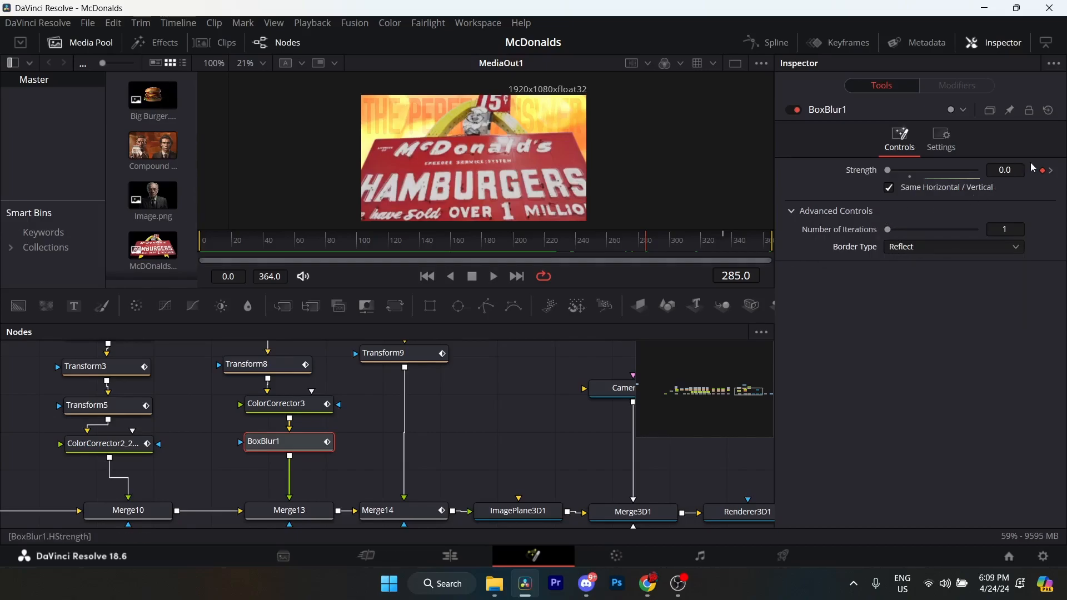
pyautogui.click(1053, 172)
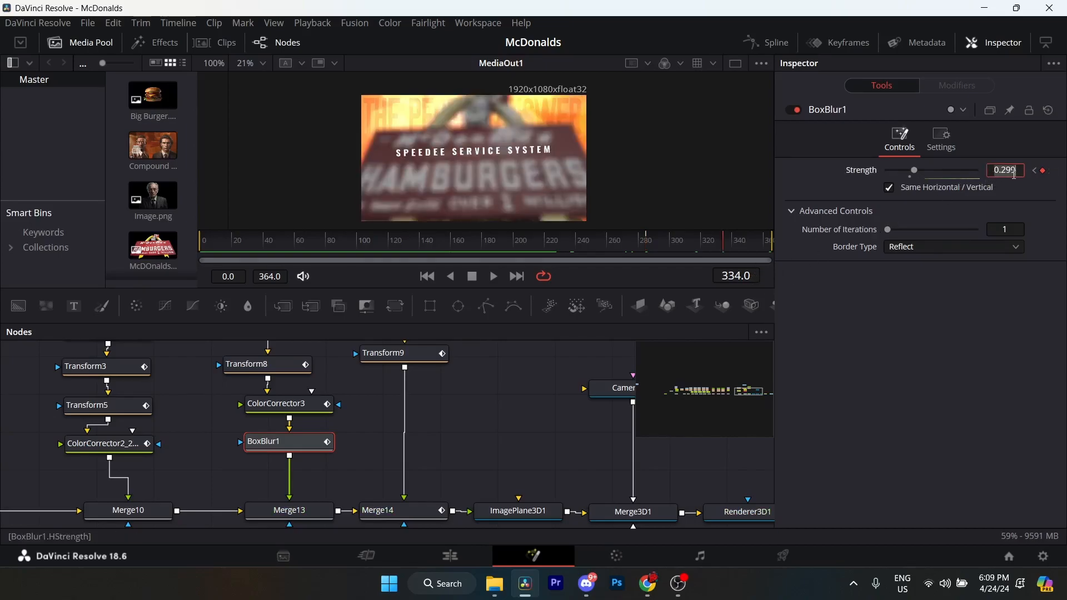
# Smooth both keyframes of BoxBlur1's Strength curve in the Spline editor.
pyautogui.click(767, 43)
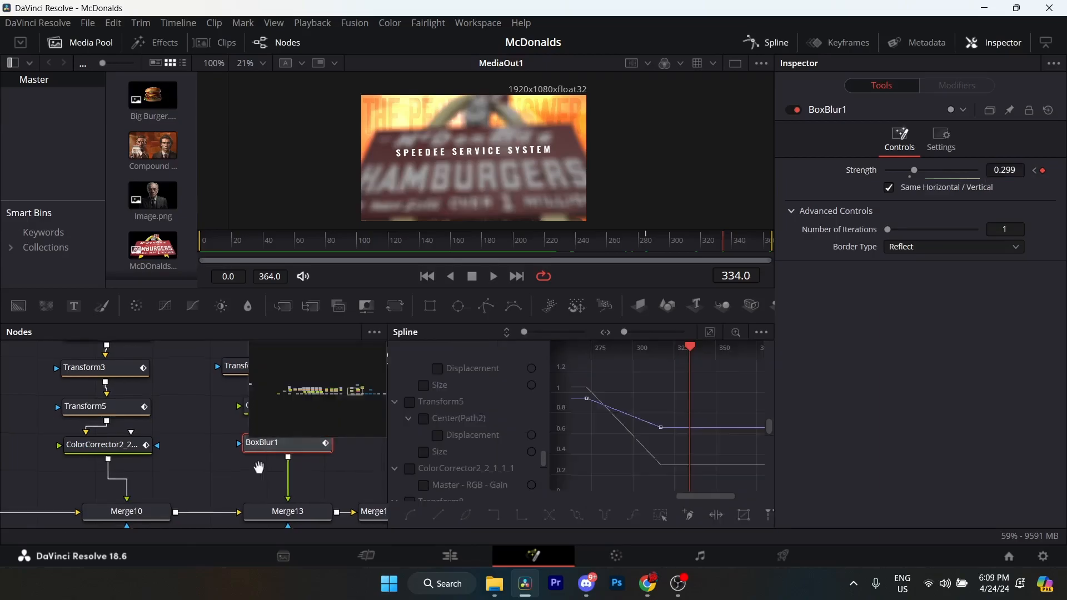
pyautogui.moveTo(260, 466); pyautogui.dragTo(244, 474)
pyautogui.click(277, 453)
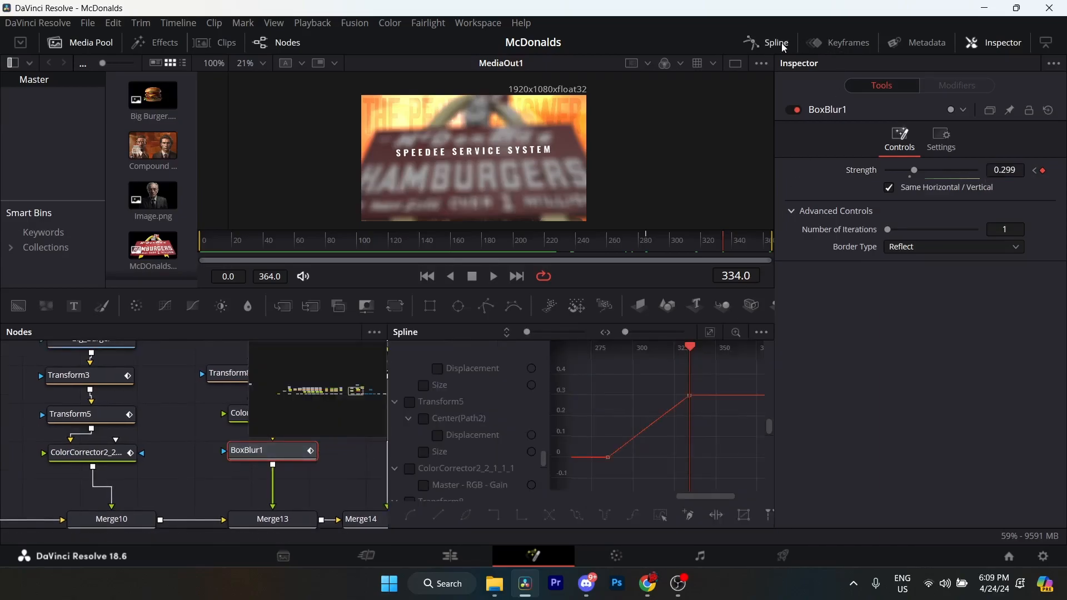
pyautogui.moveTo(712, 381); pyautogui.dragTo(586, 484)
pyautogui.press('s')
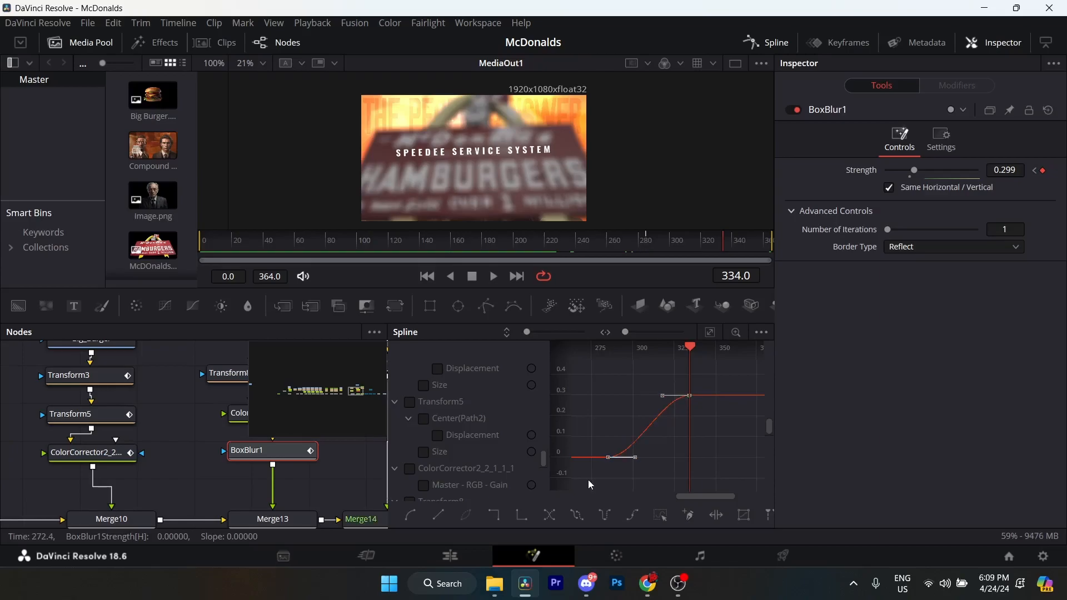
# Compare the Tracking keyframes of Text1 (SPEEDEE SERVICE SYSTEM) at frames 284, 286 and 364.
pyautogui.scroll(3, 463, 383)
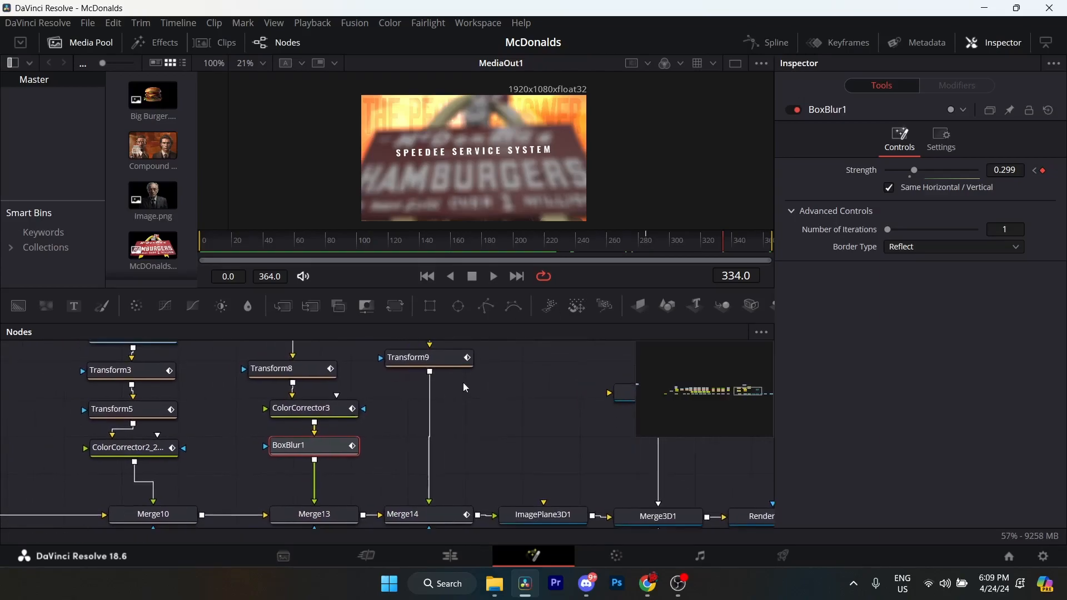
pyautogui.scroll(1, 464, 406)
pyautogui.click(462, 408)
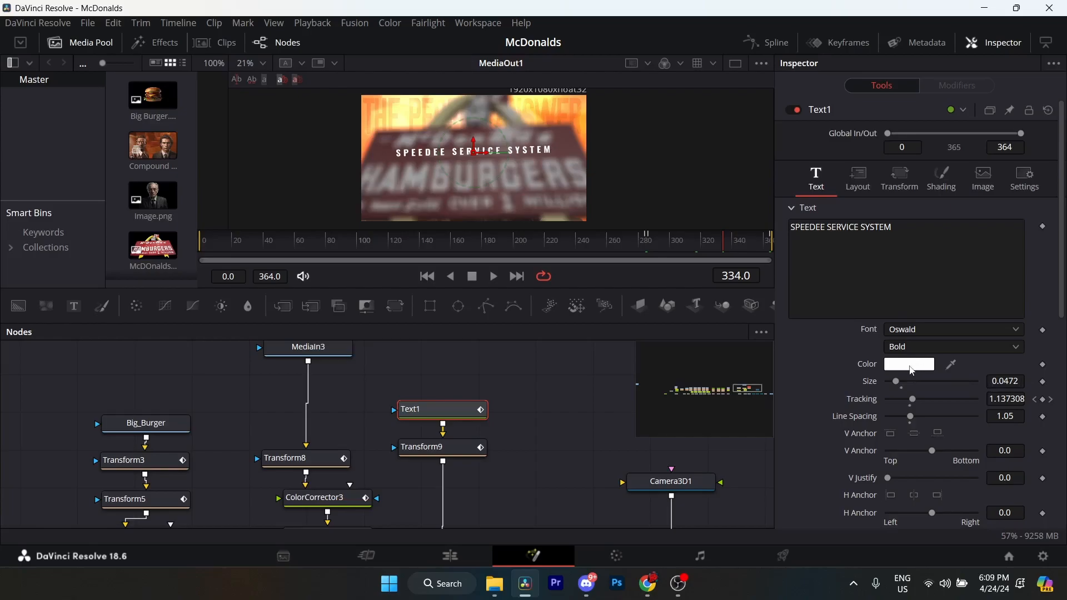
pyautogui.click(1035, 401)
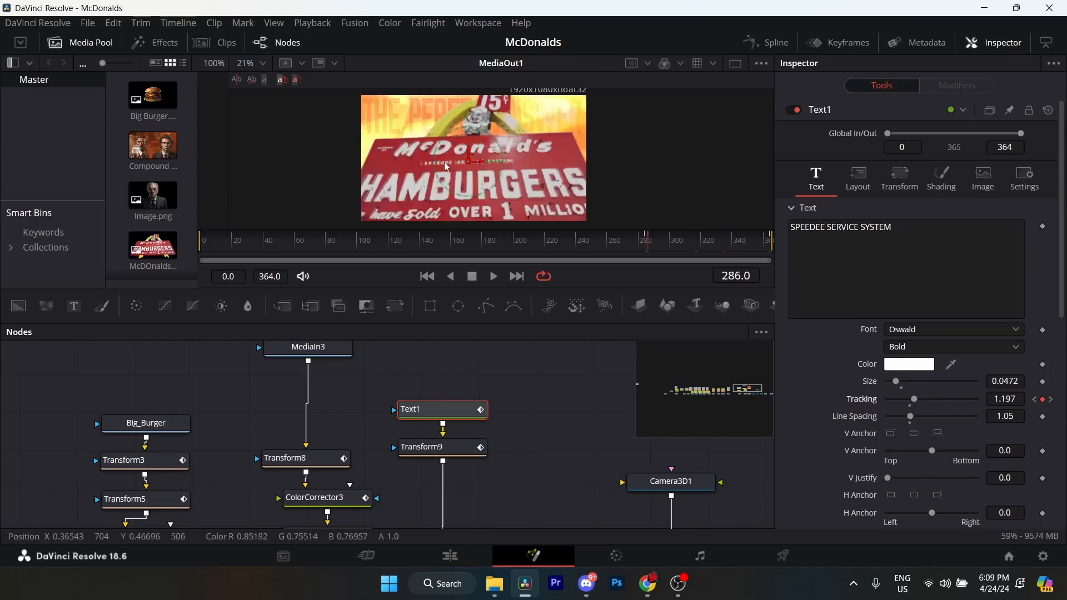
pyautogui.click(1035, 401)
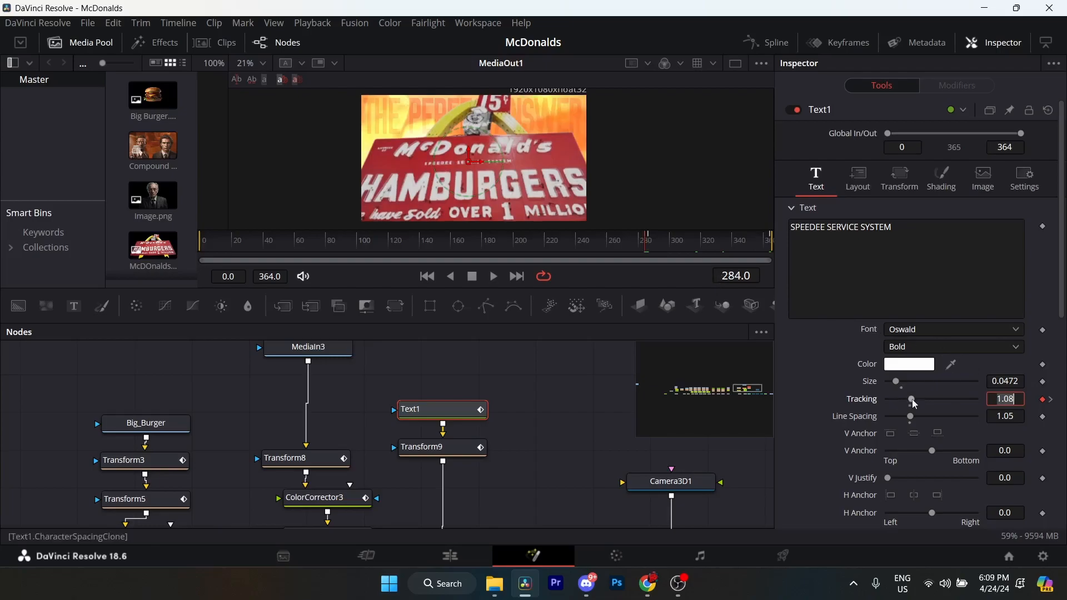
pyautogui.click(1052, 399)
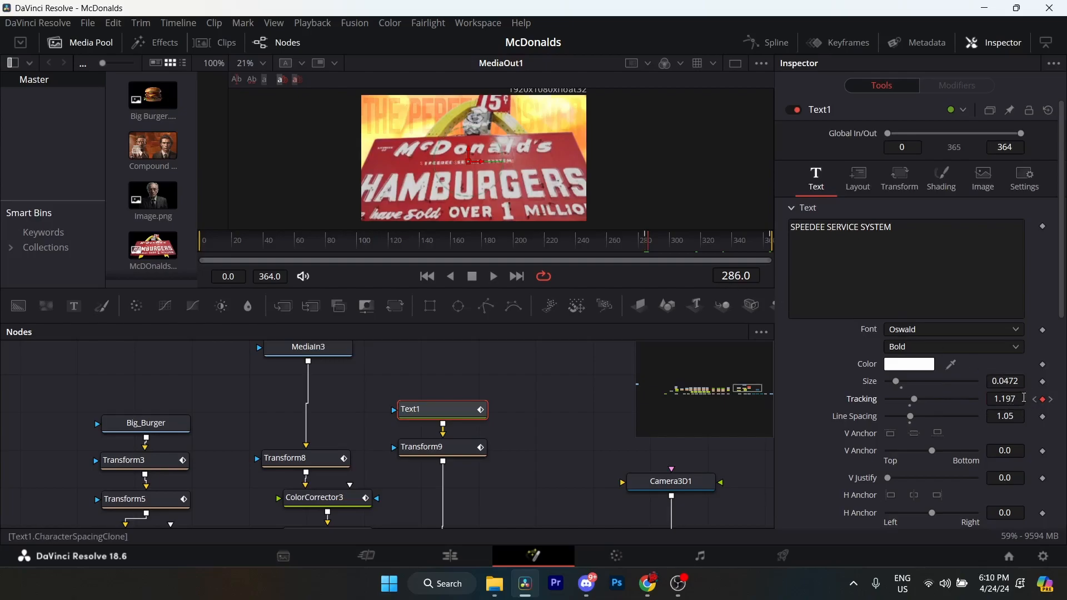
pyautogui.click(1052, 400)
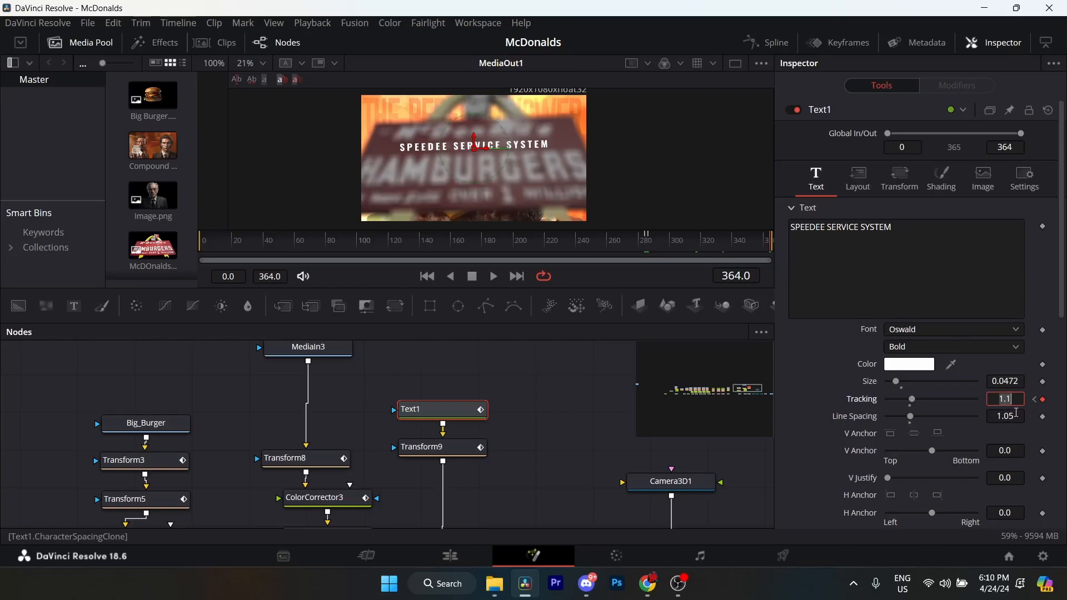
# Step back through Transform9's Center and Size keyframes to frame 284 to examine how the text is placed on the sign.
pyautogui.moveTo(434, 406); pyautogui.dragTo(435, 387)
pyautogui.moveTo(443, 446); pyautogui.dragTo(335, 435)
pyautogui.click(334, 423)
pyautogui.click(1036, 190)
pyautogui.click(1037, 191)
pyautogui.click(1037, 190)
pyautogui.click(1037, 190)
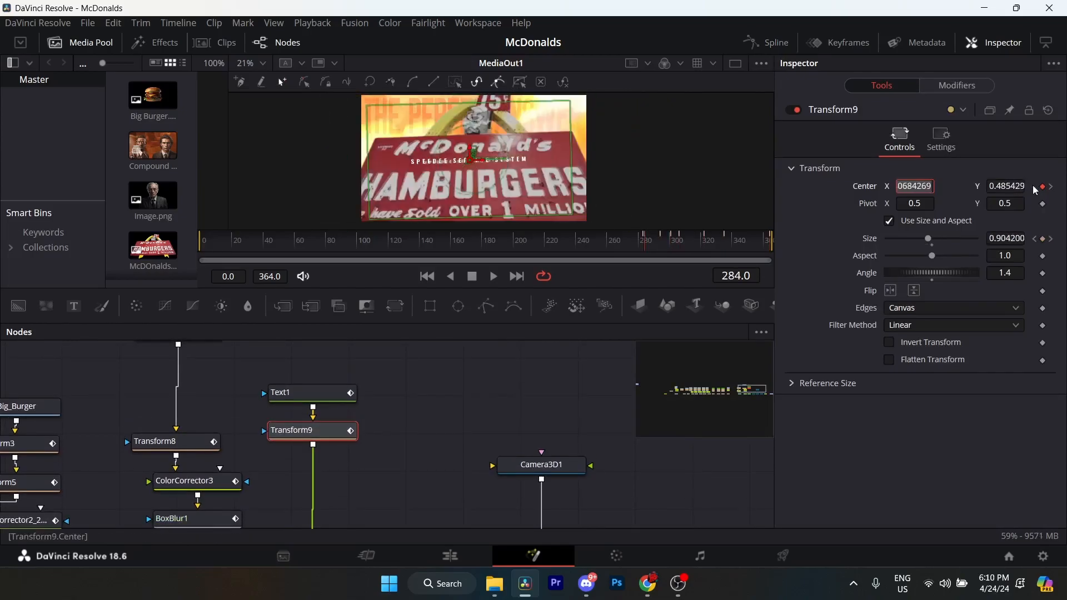
pyautogui.click(1035, 239)
pyautogui.click(1052, 190)
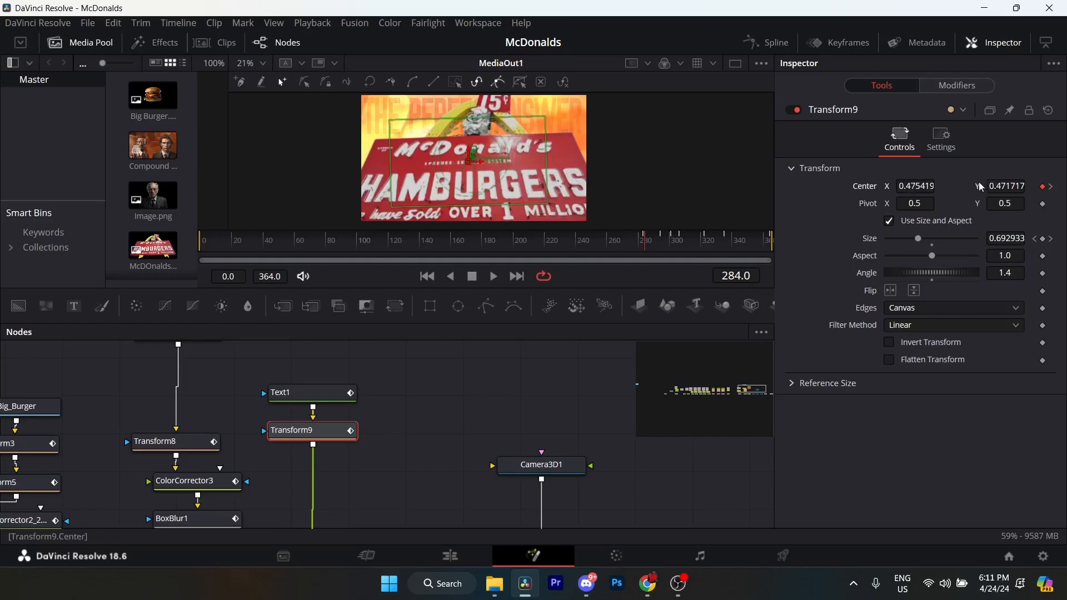
# Step forward through Transform9's Center keyframes from frame 284 to frame 364 to examine the text's position.
pyautogui.click(1052, 187)
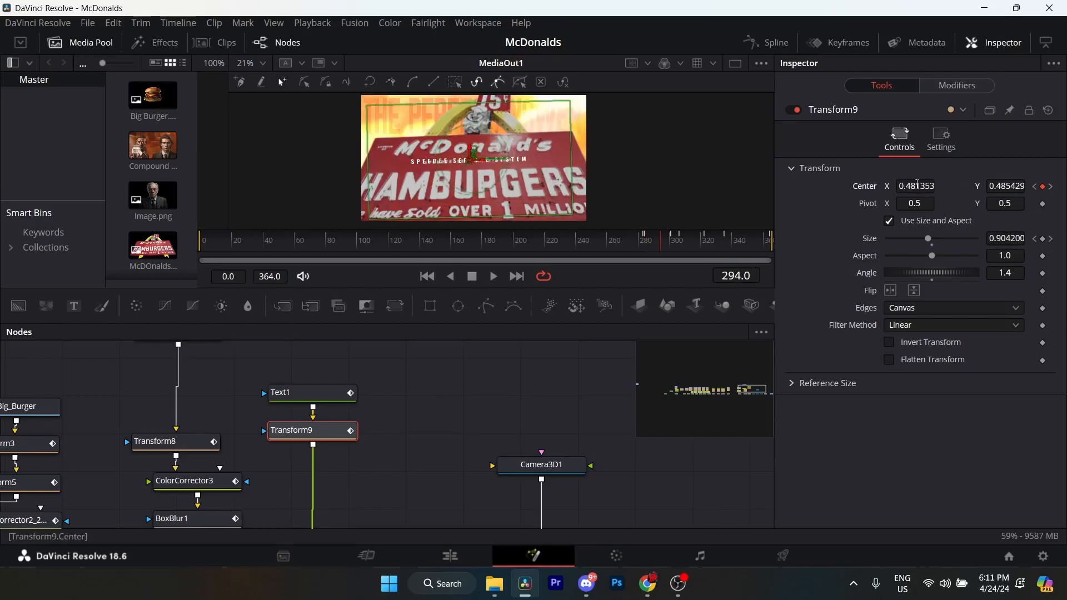
pyautogui.click(1054, 189)
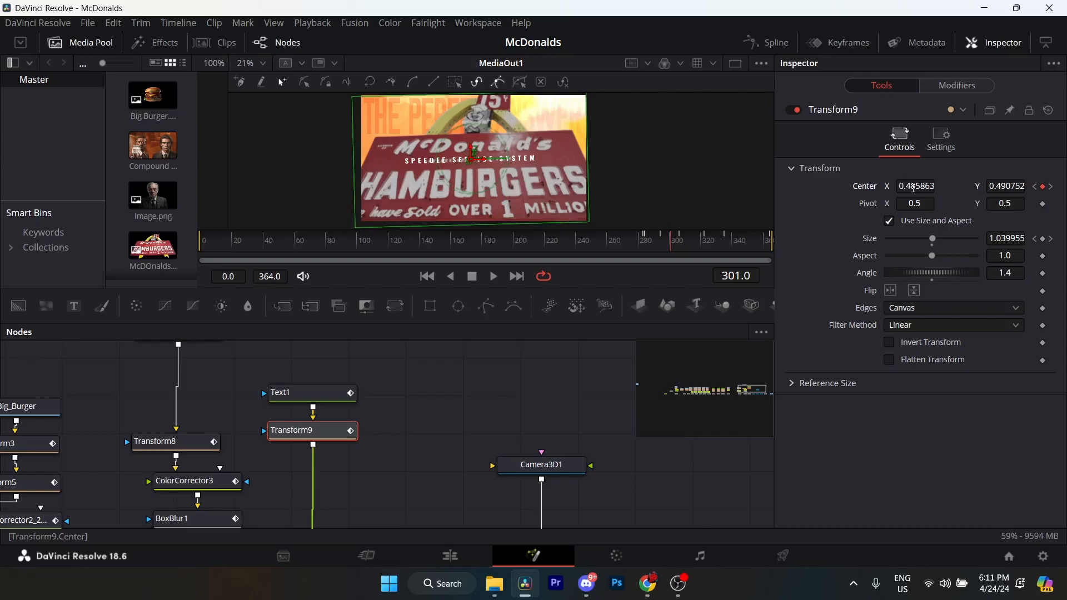
pyautogui.click(1051, 189)
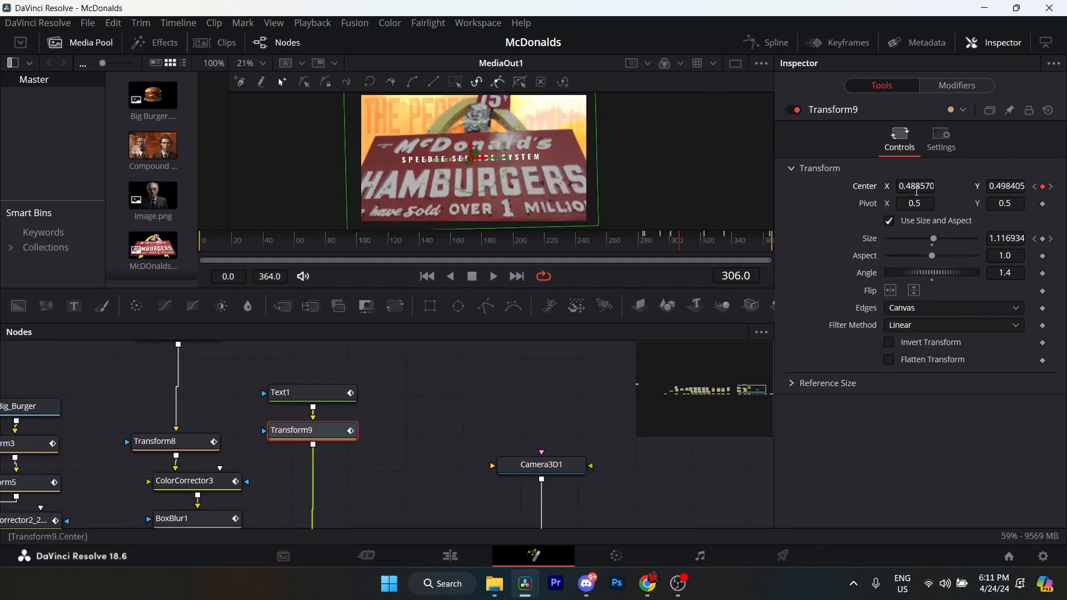
pyautogui.click(1052, 189)
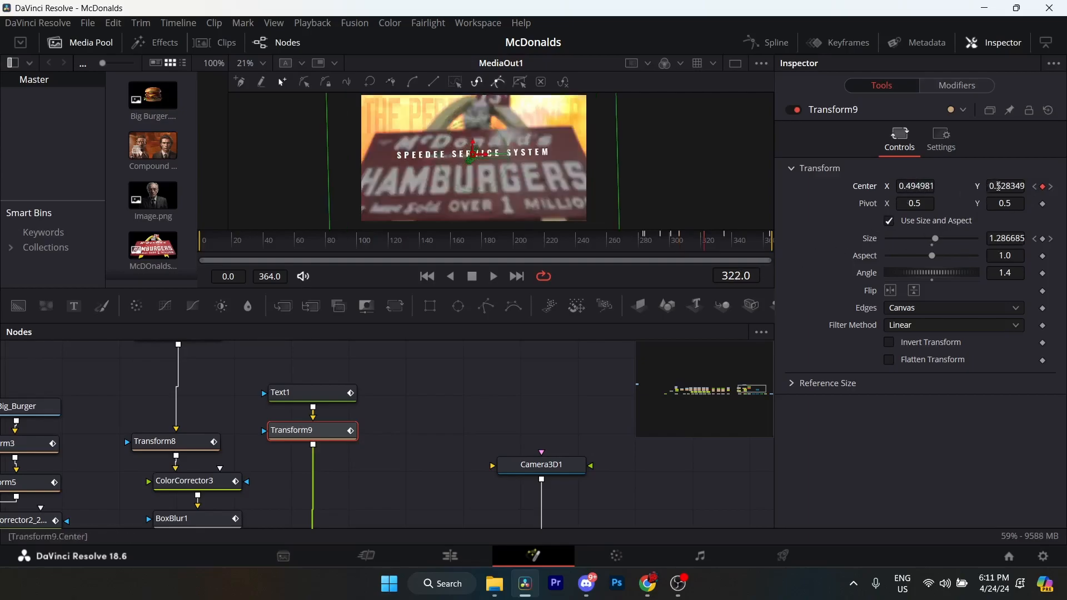
pyautogui.click(1051, 187)
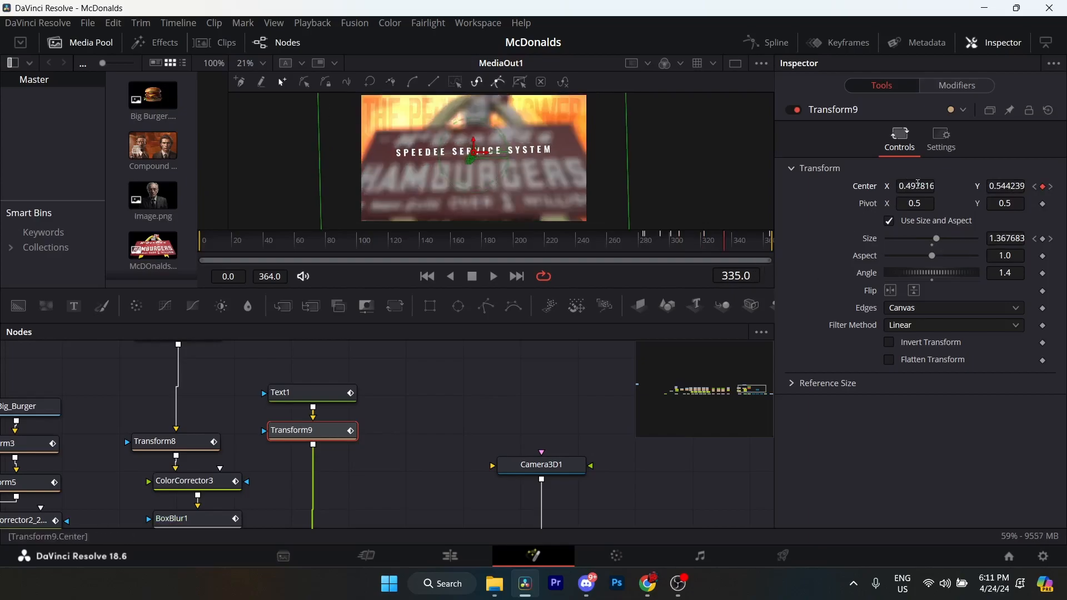
pyautogui.click(1051, 187)
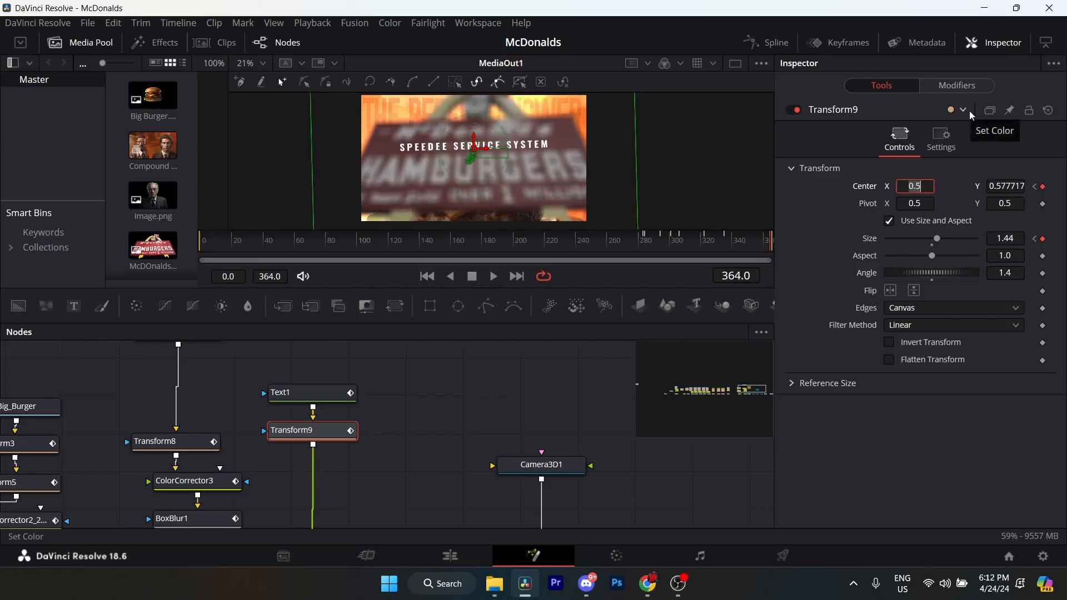
# Compare Transform9's Size keyframes at frames 283 and 364.
pyautogui.click(1035, 239)
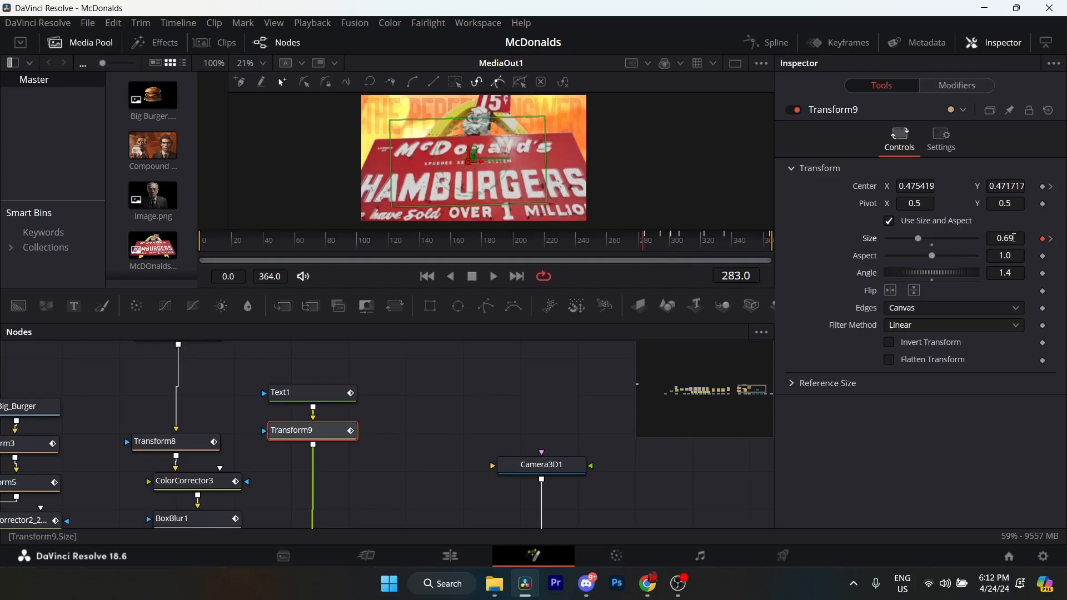
pyautogui.click(1051, 239)
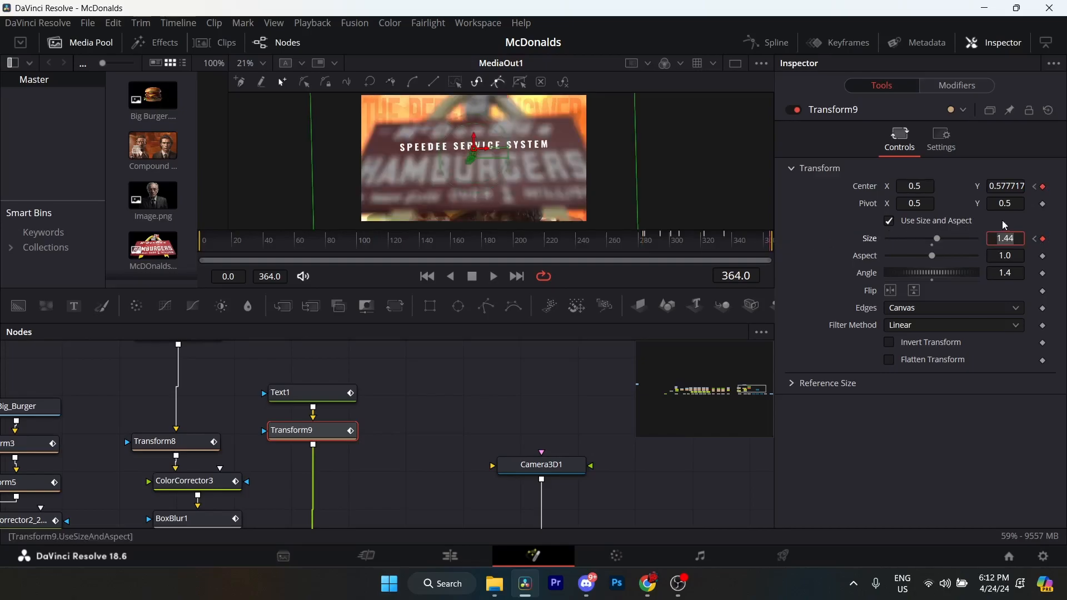
pyautogui.click(1024, 237)
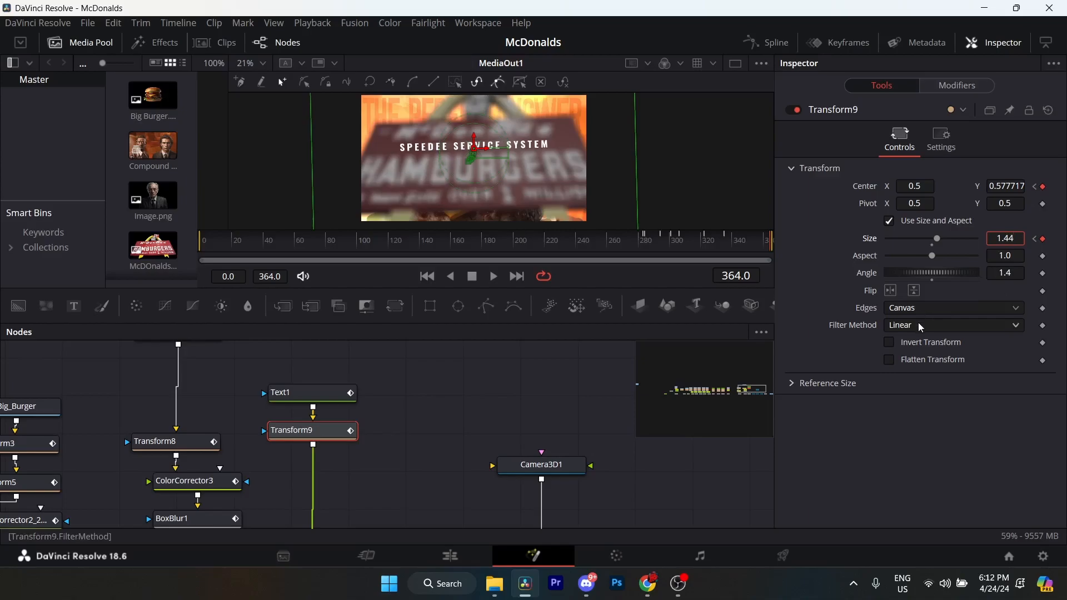
# Open Transform9's curves in the Spline editor, fit them to the view and select their keyframes to examine the easing.
pyautogui.click(333, 393)
pyautogui.moveTo(449, 393); pyautogui.dragTo(413, 347)
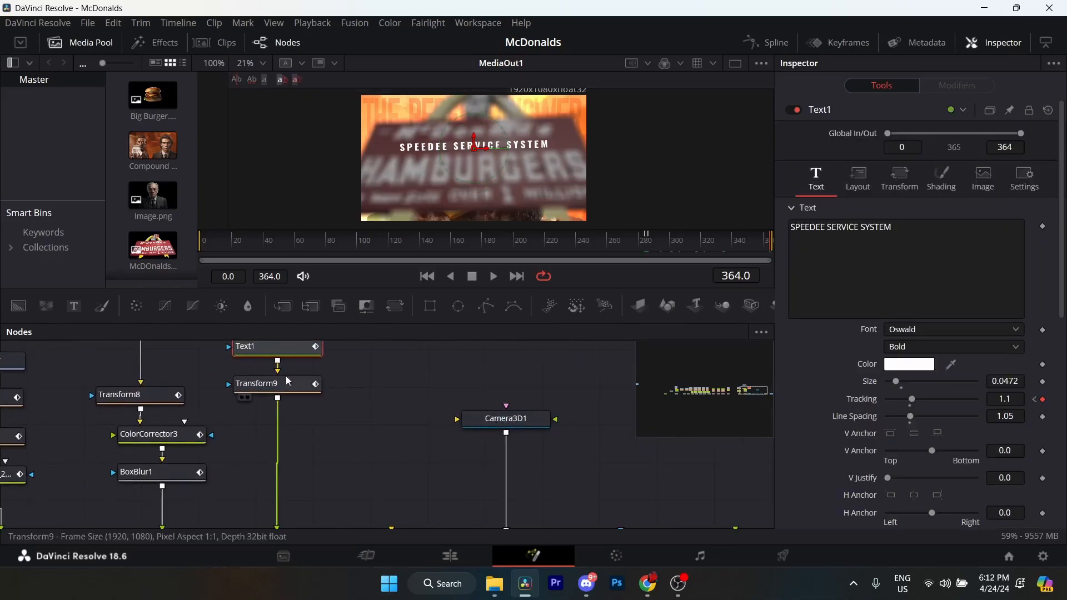
pyautogui.click(287, 389)
pyautogui.click(767, 42)
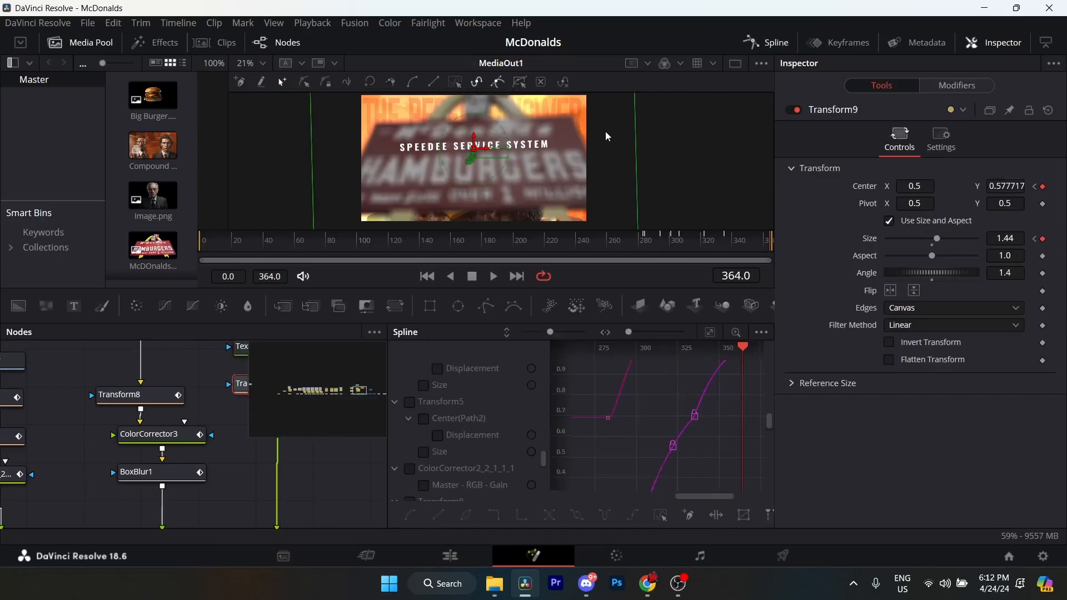
pyautogui.moveTo(212, 421); pyautogui.dragTo(119, 473)
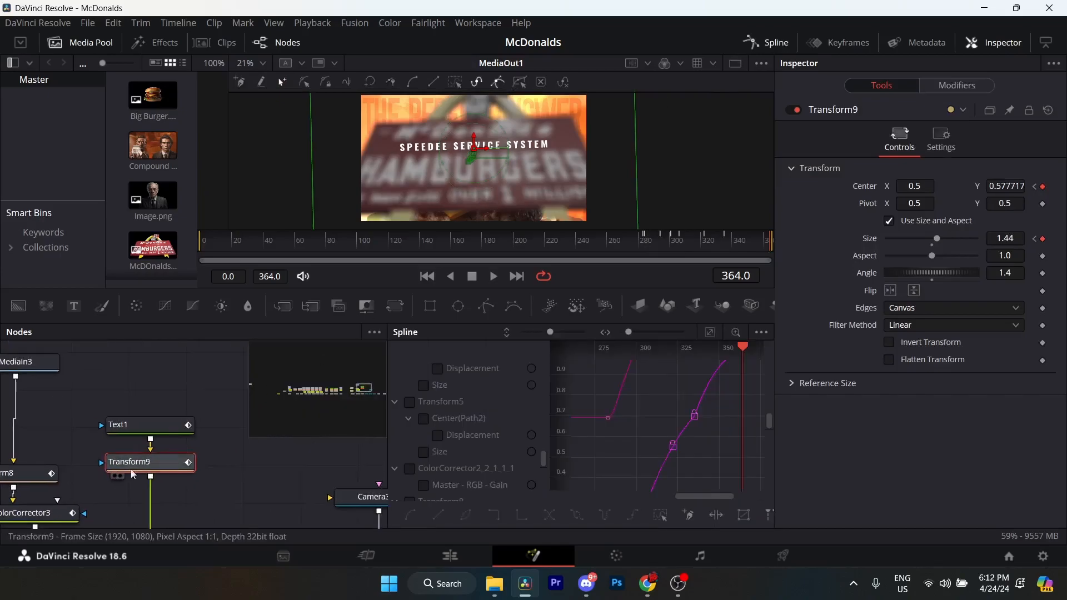
pyautogui.click(711, 332)
pyautogui.moveTo(758, 396); pyautogui.dragTo(582, 502)
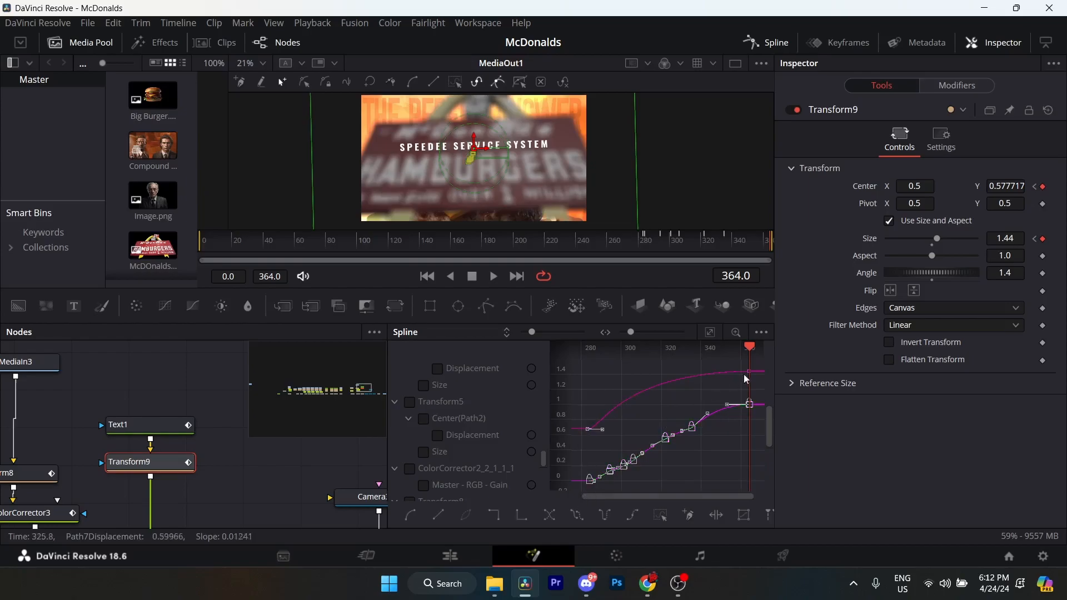
pyautogui.moveTo(759, 395); pyautogui.dragTo(722, 411)
# Find Transform9 in the Spline editor's curve list, toggle its Center and Size curves and fit them to the view.
pyautogui.scroll(7, 453, 426)
pyautogui.scroll(8, 439, 431)
pyautogui.scroll(5, 435, 427)
pyautogui.click(411, 404)
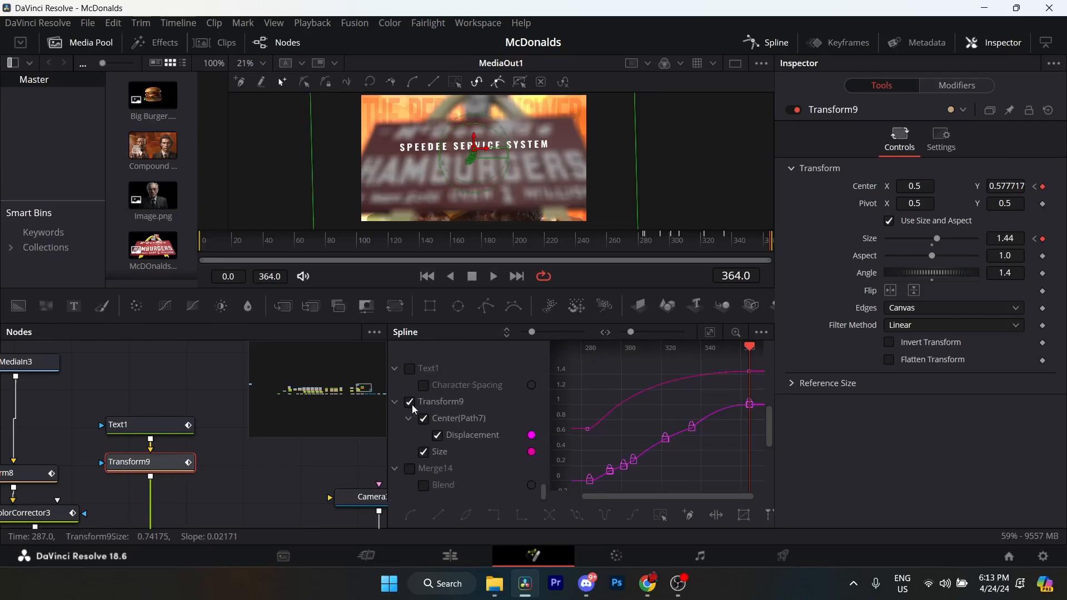
pyautogui.click(412, 405)
pyautogui.click(411, 405)
pyautogui.click(412, 405)
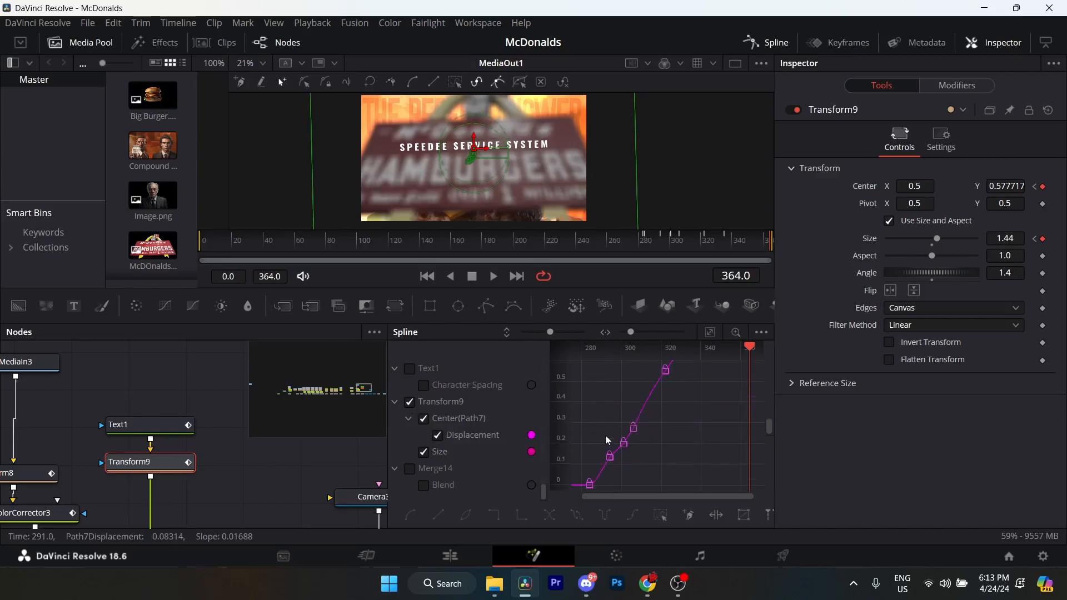
pyautogui.click(710, 333)
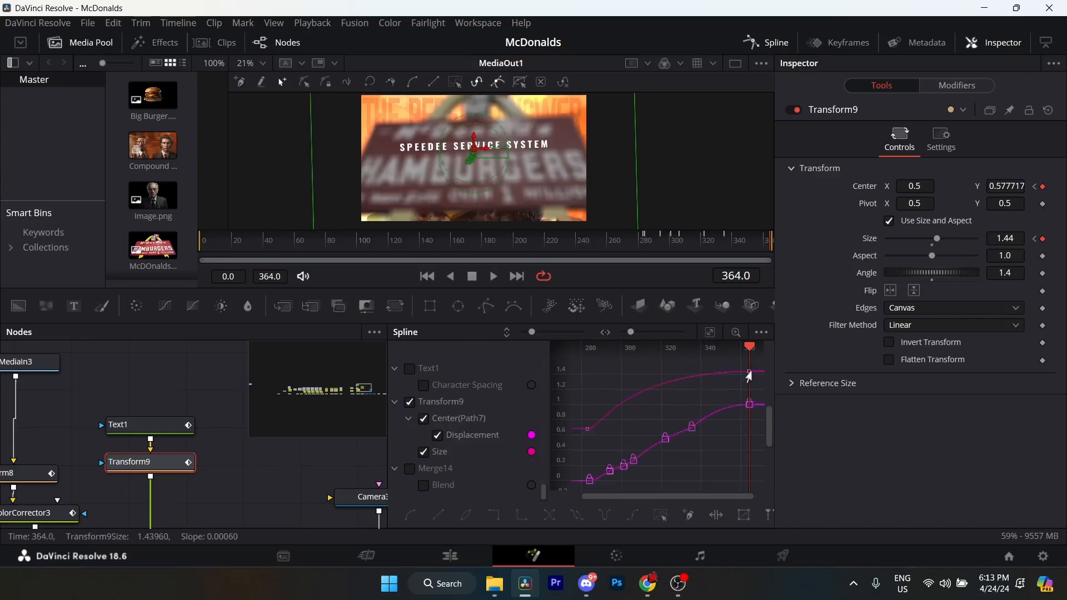
# Examine the keyframe handles on Transform9's Center displacement and Size curves, isolate the Size curve and close the Spline editor.
pyautogui.moveTo(757, 367); pyautogui.dragTo(584, 495)
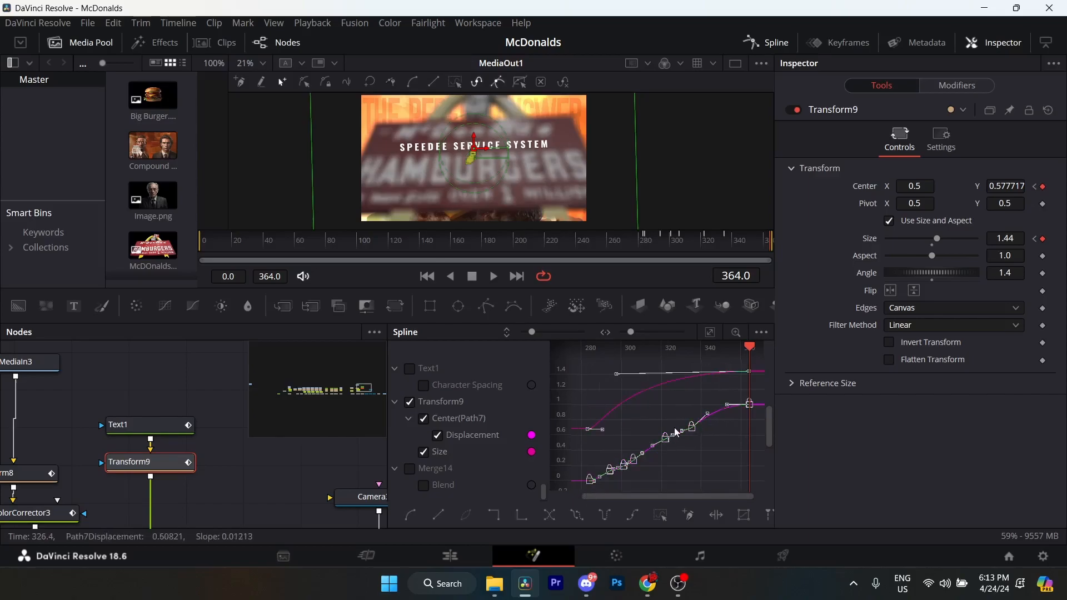
pyautogui.moveTo(756, 392); pyautogui.dragTo(684, 442)
pyautogui.scroll(3, 707, 421)
pyautogui.moveTo(707, 403); pyautogui.dragTo(667, 423)
pyautogui.scroll(-3, 669, 428)
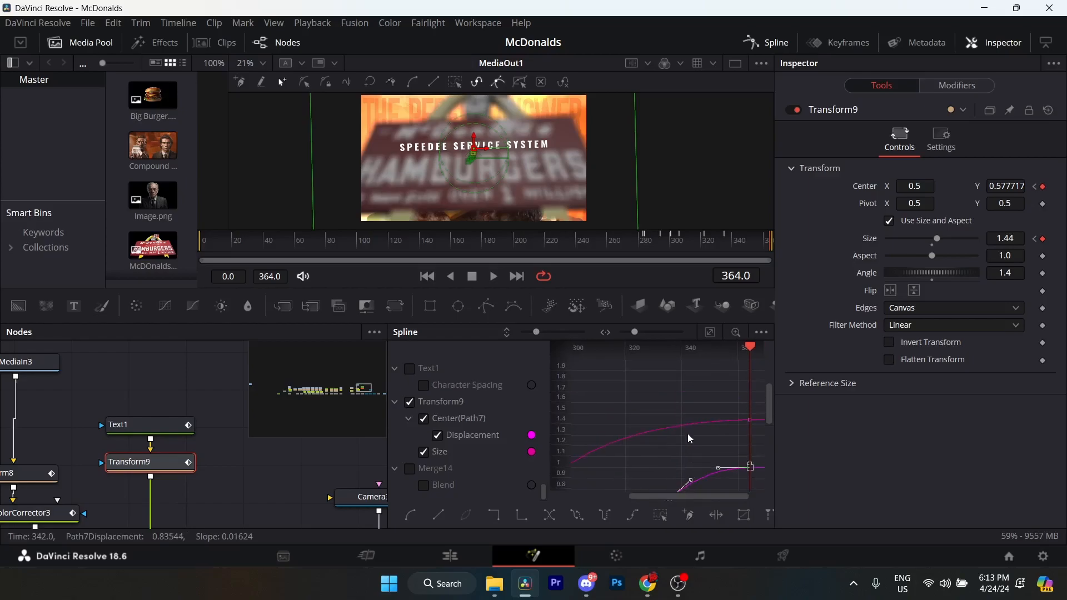
pyautogui.scroll(-2, 691, 445)
pyautogui.moveTo(549, 493); pyautogui.dragTo(548, 495)
pyautogui.moveTo(643, 456); pyautogui.dragTo(678, 446)
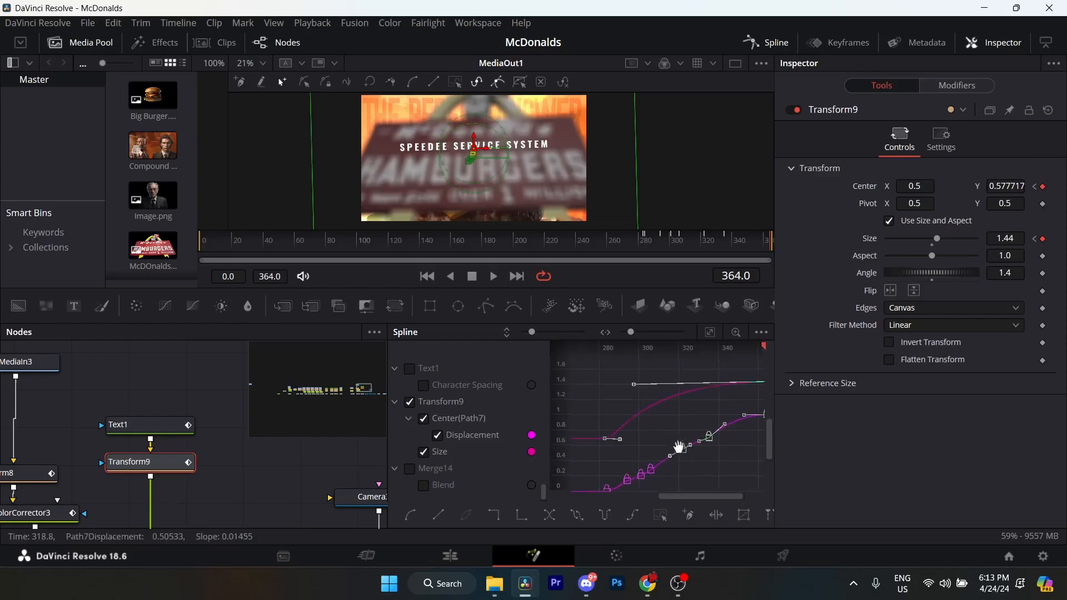
pyautogui.moveTo(690, 407); pyautogui.dragTo(684, 444)
pyautogui.click(424, 419)
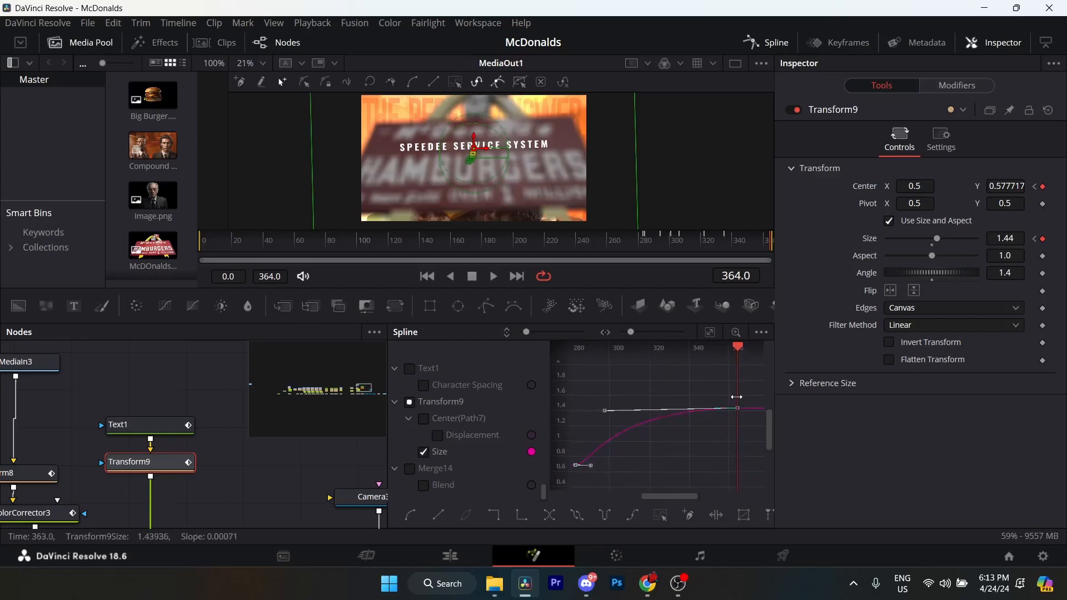
pyautogui.click(767, 42)
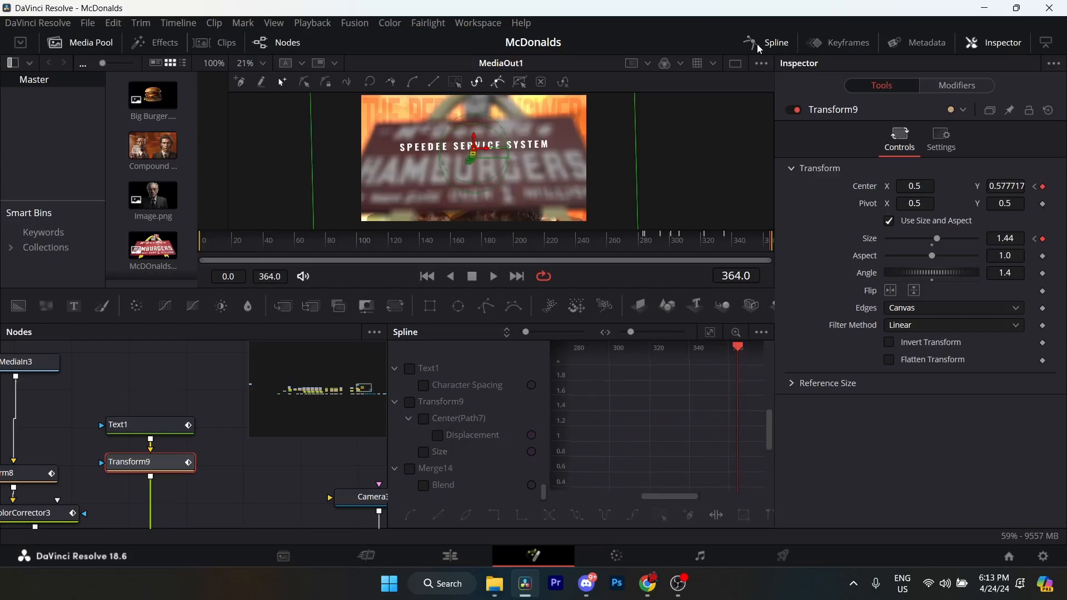
# Follow the node chain from Merge14 and inspect ImagePlane3D1's controls.
pyautogui.click(412, 432)
pyautogui.moveTo(523, 413); pyautogui.dragTo(386, 438)
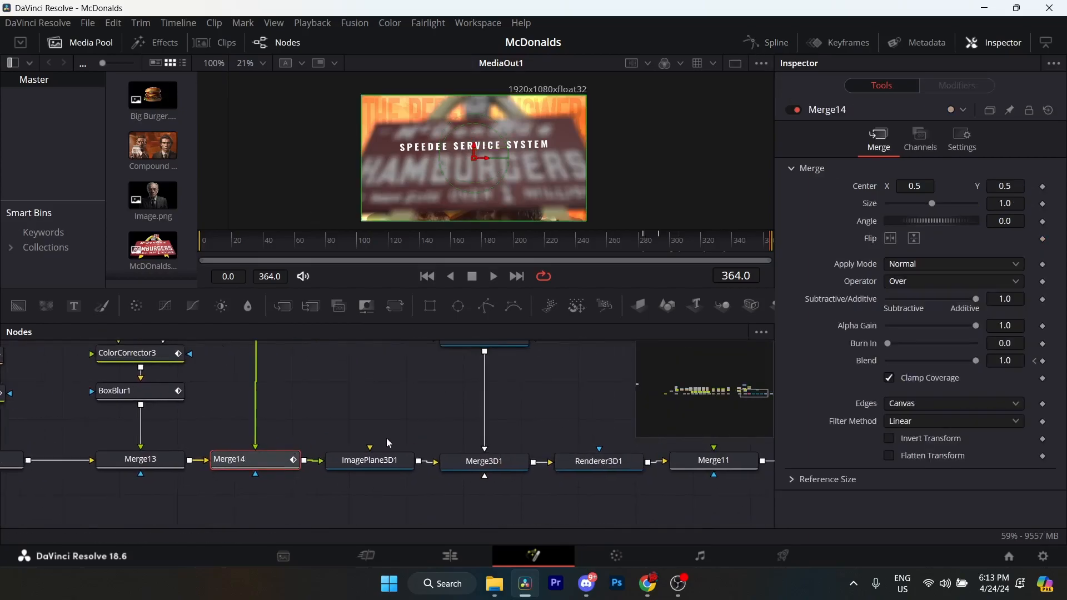
pyautogui.moveTo(479, 421); pyautogui.dragTo(356, 438)
pyautogui.moveTo(386, 359)
pyautogui.mouseDown()
pyautogui.moveTo(371, 452)
pyautogui.moveTo(399, 382)
pyautogui.mouseUp()
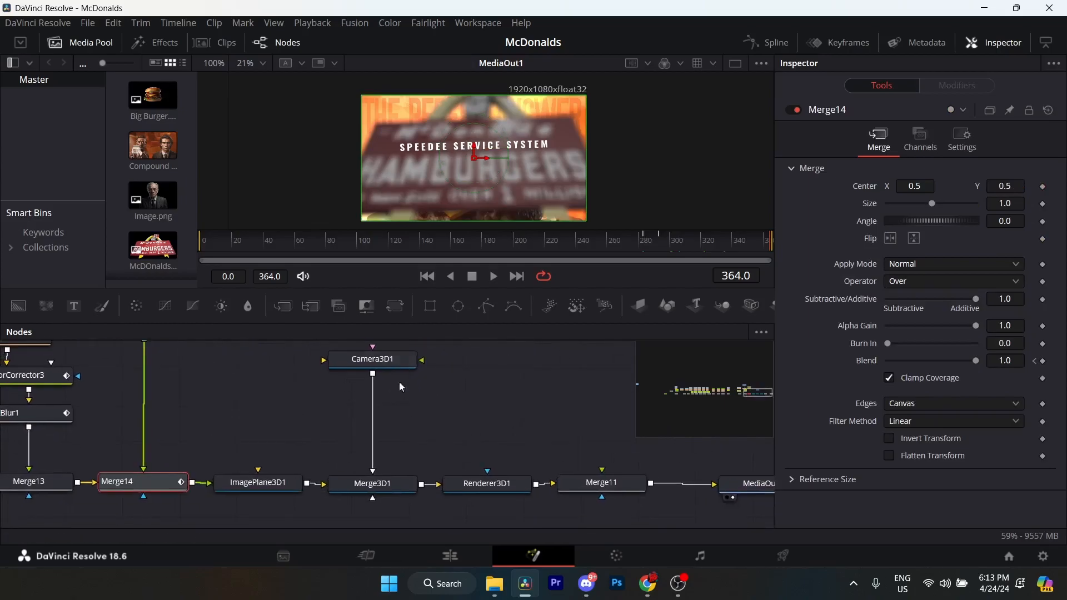
pyautogui.scroll(-2, 350, 406)
pyautogui.click(288, 452)
pyautogui.scroll(-1, 277, 445)
pyautogui.scroll(7, 283, 464)
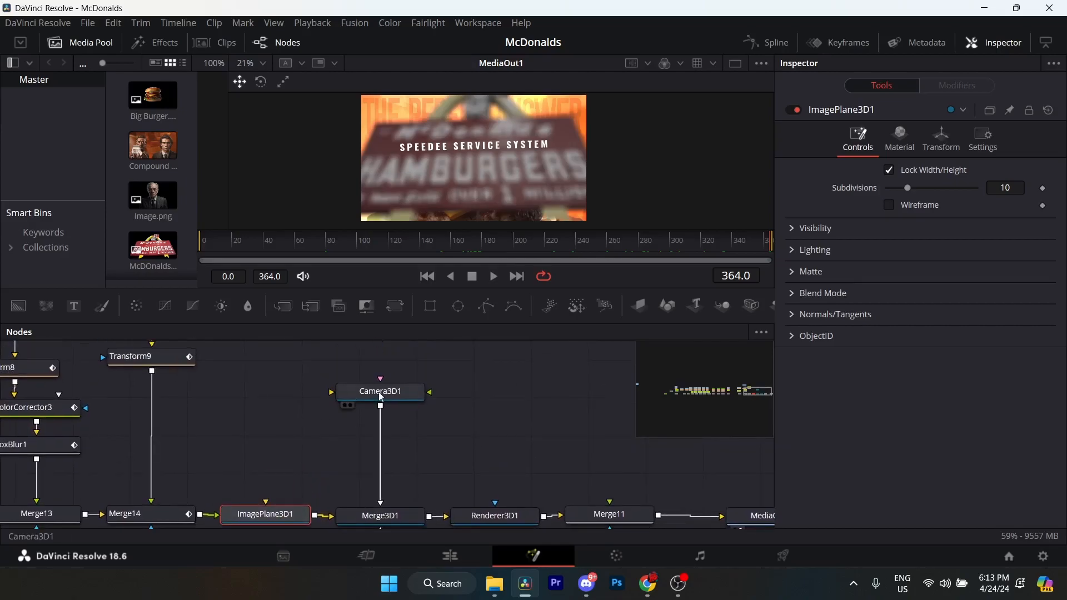
# Inspect the Camera3D1, Merge3D1 and Renderer3D1 nodes of the 3D chain.
pyautogui.click(381, 396)
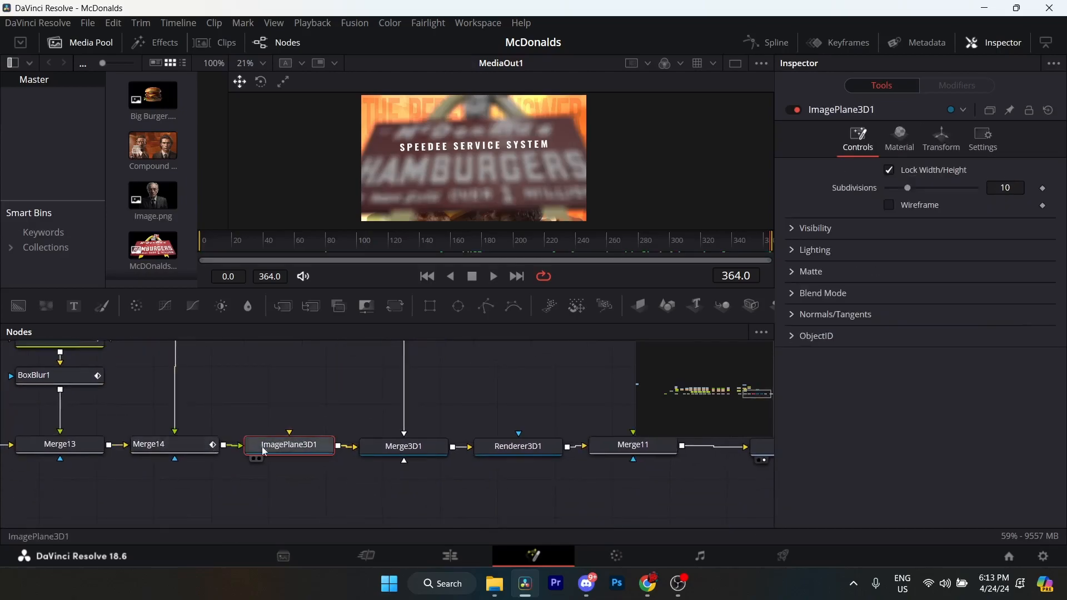
pyautogui.click(397, 451)
pyautogui.moveTo(402, 450); pyautogui.dragTo(274, 465)
pyautogui.click(379, 465)
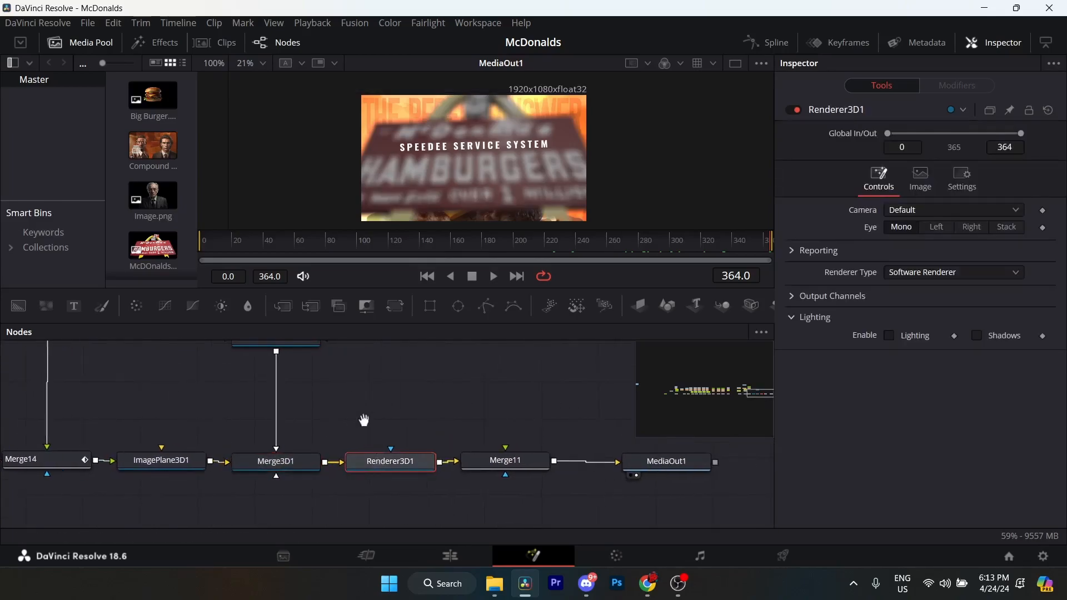
pyautogui.moveTo(355, 424); pyautogui.dragTo(384, 416)
# Look up the Renderer 3D tool in the Select Tool list without adding it.
pyautogui.hotkey('shift', 'space')
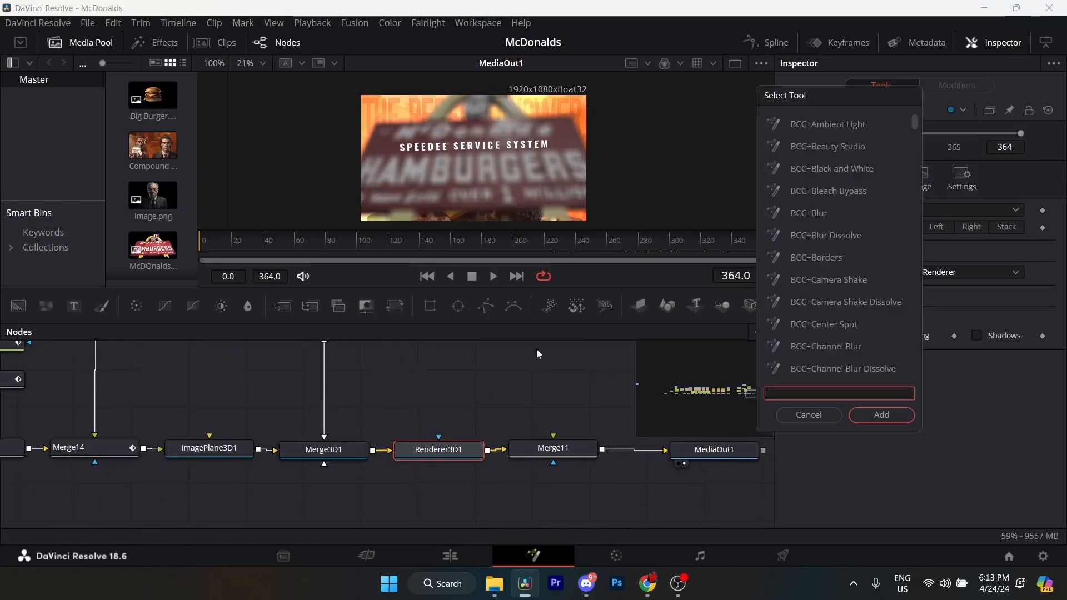
pyautogui.write('rener')
pyautogui.press('BackSpace')
pyautogui.press('BackSpace')
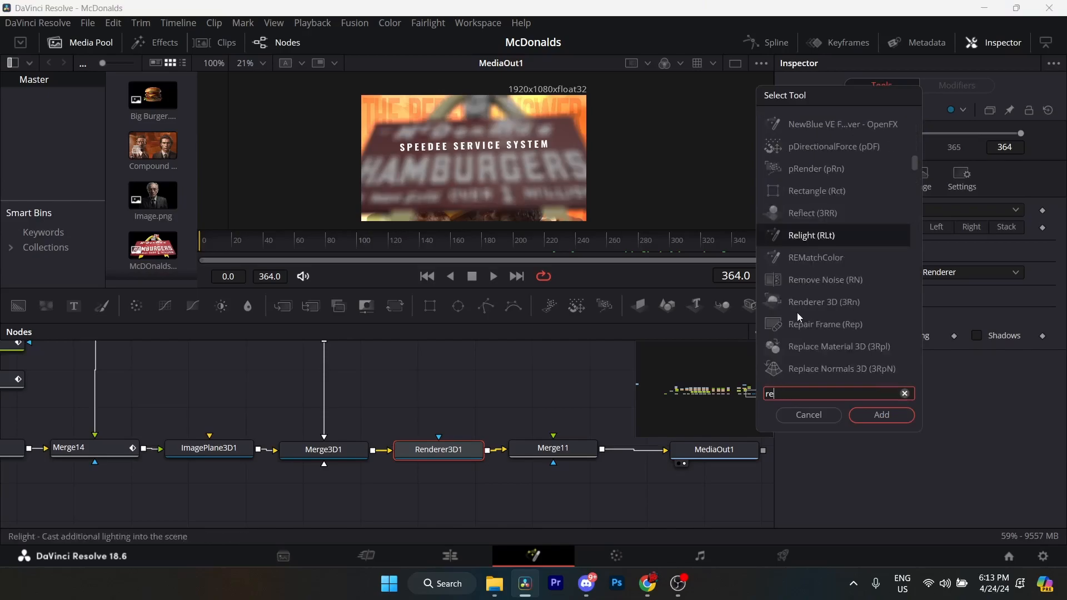
pyautogui.write('der')
pyautogui.press('Return')
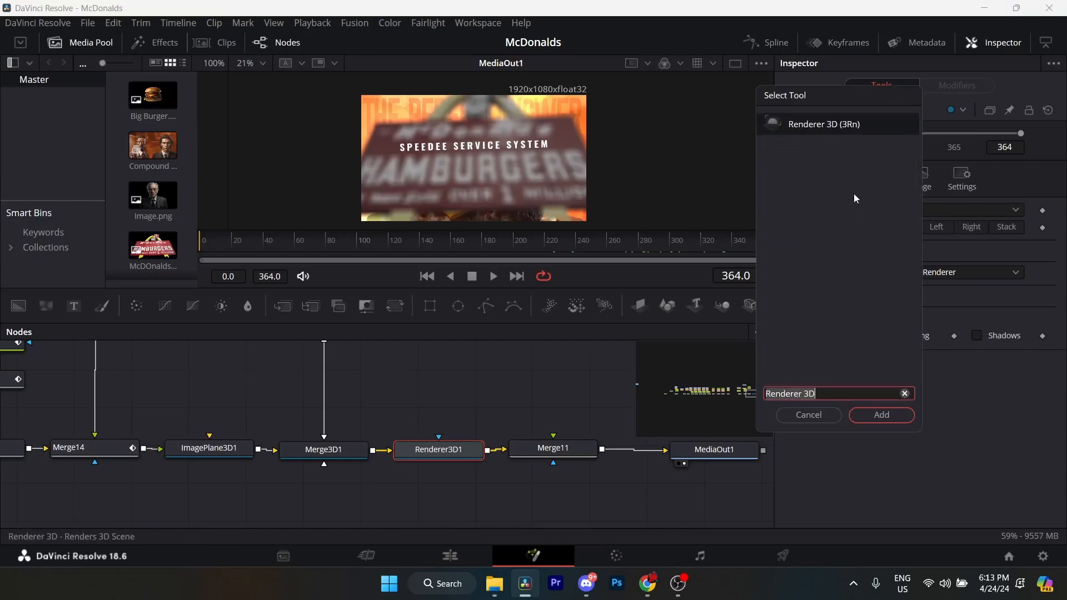
pyautogui.click(811, 417)
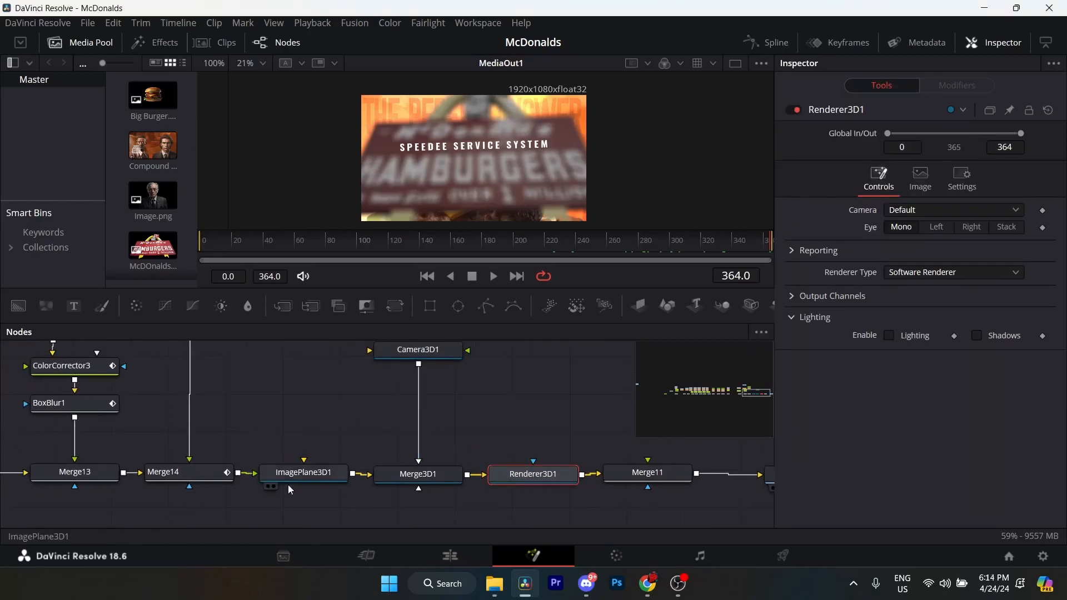
# Examine Camera3D1's Transform settings, including its Z translation, and how the camera connects to Merge3D1.
pyautogui.scroll(3, 370, 469)
pyautogui.click(439, 413)
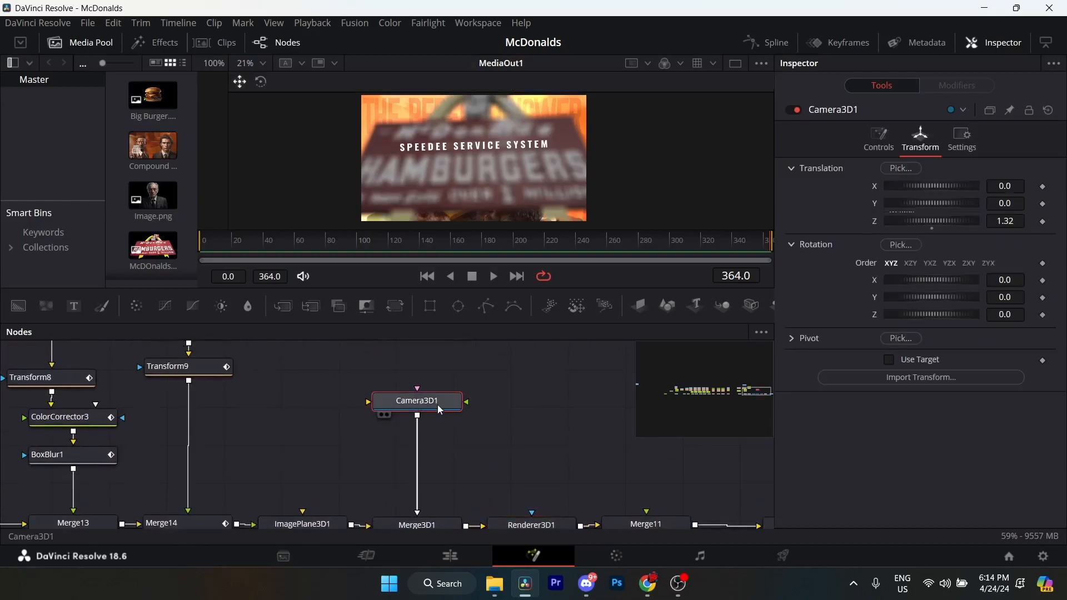
pyautogui.scroll(-3, 448, 409)
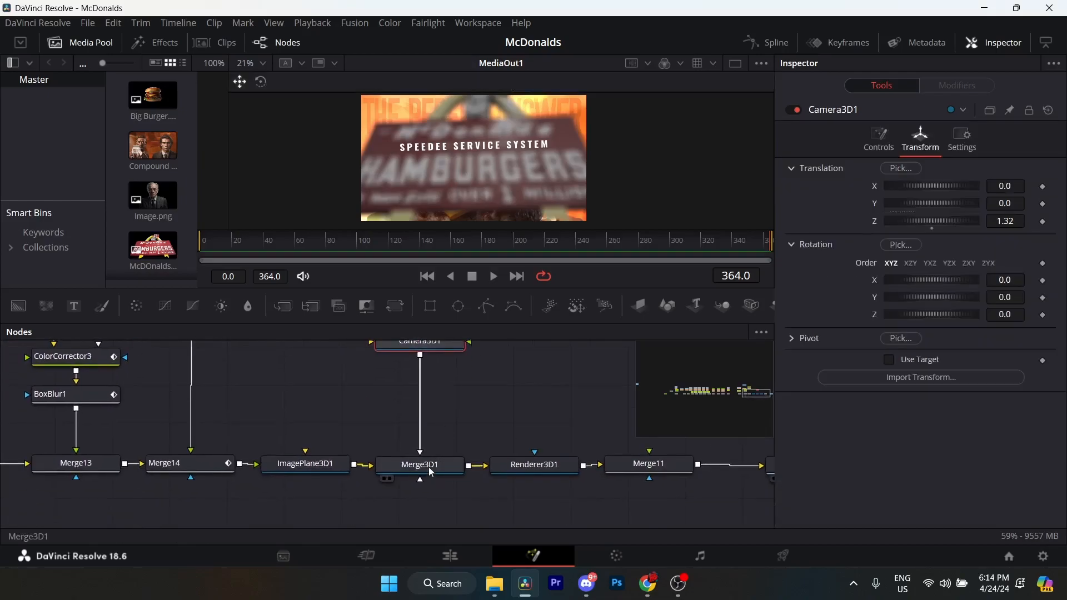
pyautogui.scroll(4, 432, 362)
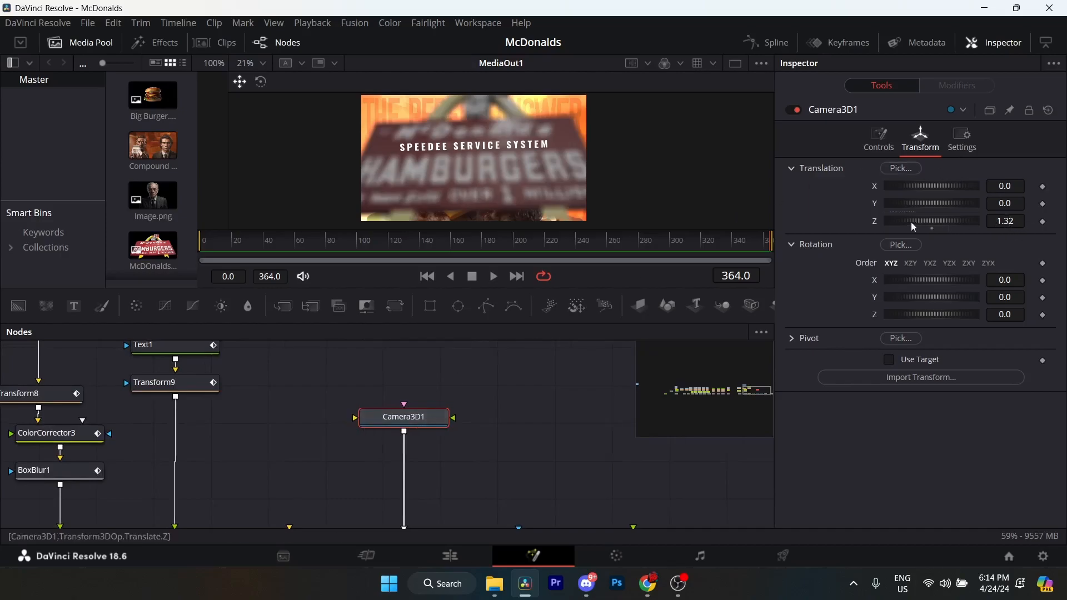
pyautogui.scroll(-5, 519, 405)
# Trace the final chain from Renderer3D1 through Merge11 to MediaOut1 and return to the Edit page.
pyautogui.click(437, 443)
pyautogui.click(339, 442)
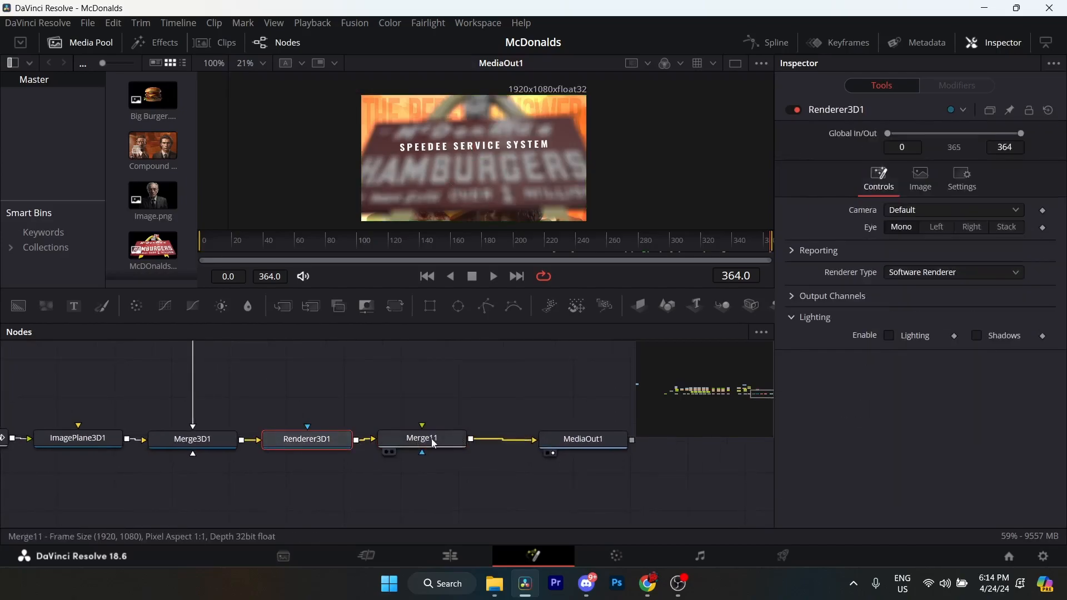
pyautogui.click(431, 438)
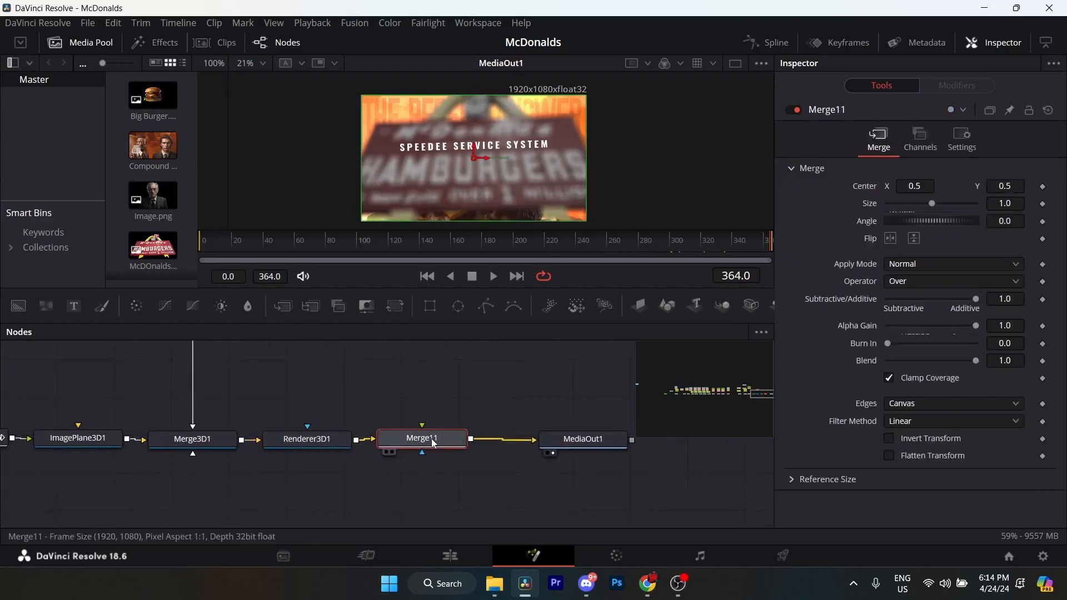
pyautogui.click(566, 443)
pyautogui.hotkey('shift', '4')
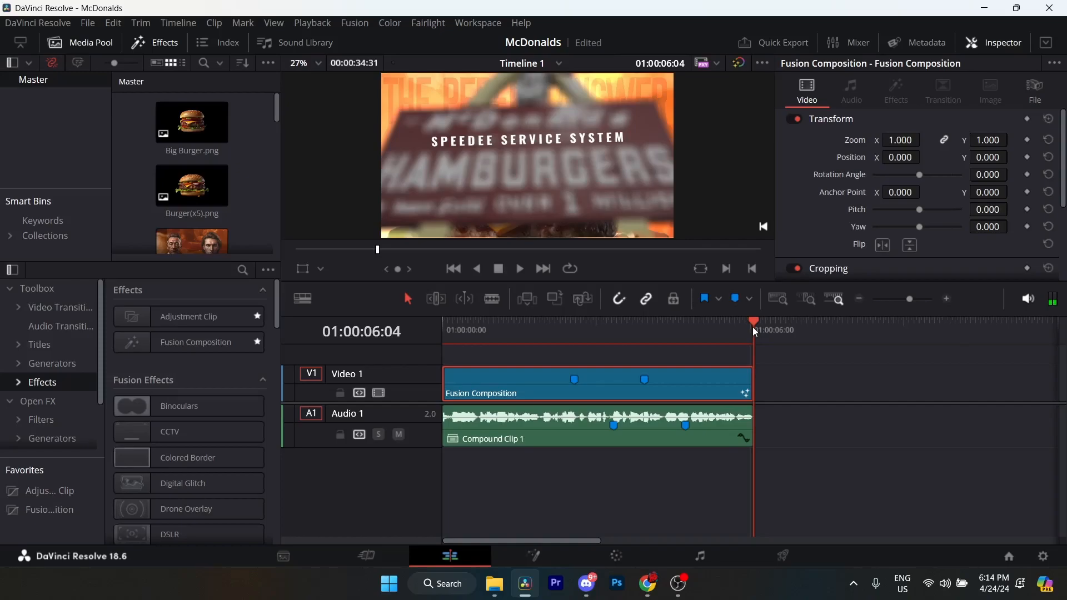